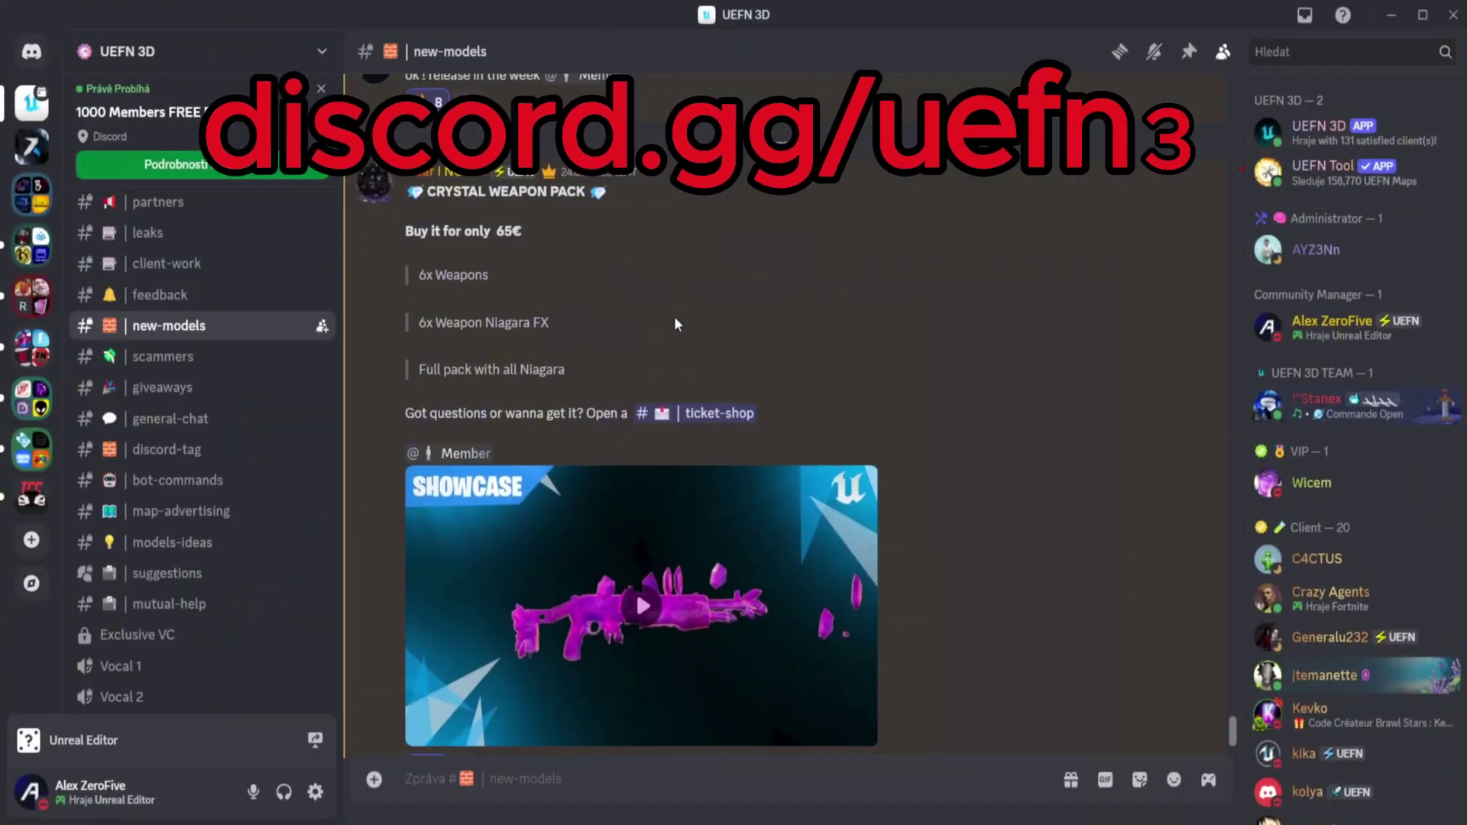
Step: Open the bot-commands channel and start the UEFN Tool's /texttotexture command with the text SHOP
scroll(676, 324, "down", 1)
left_click(178, 479)
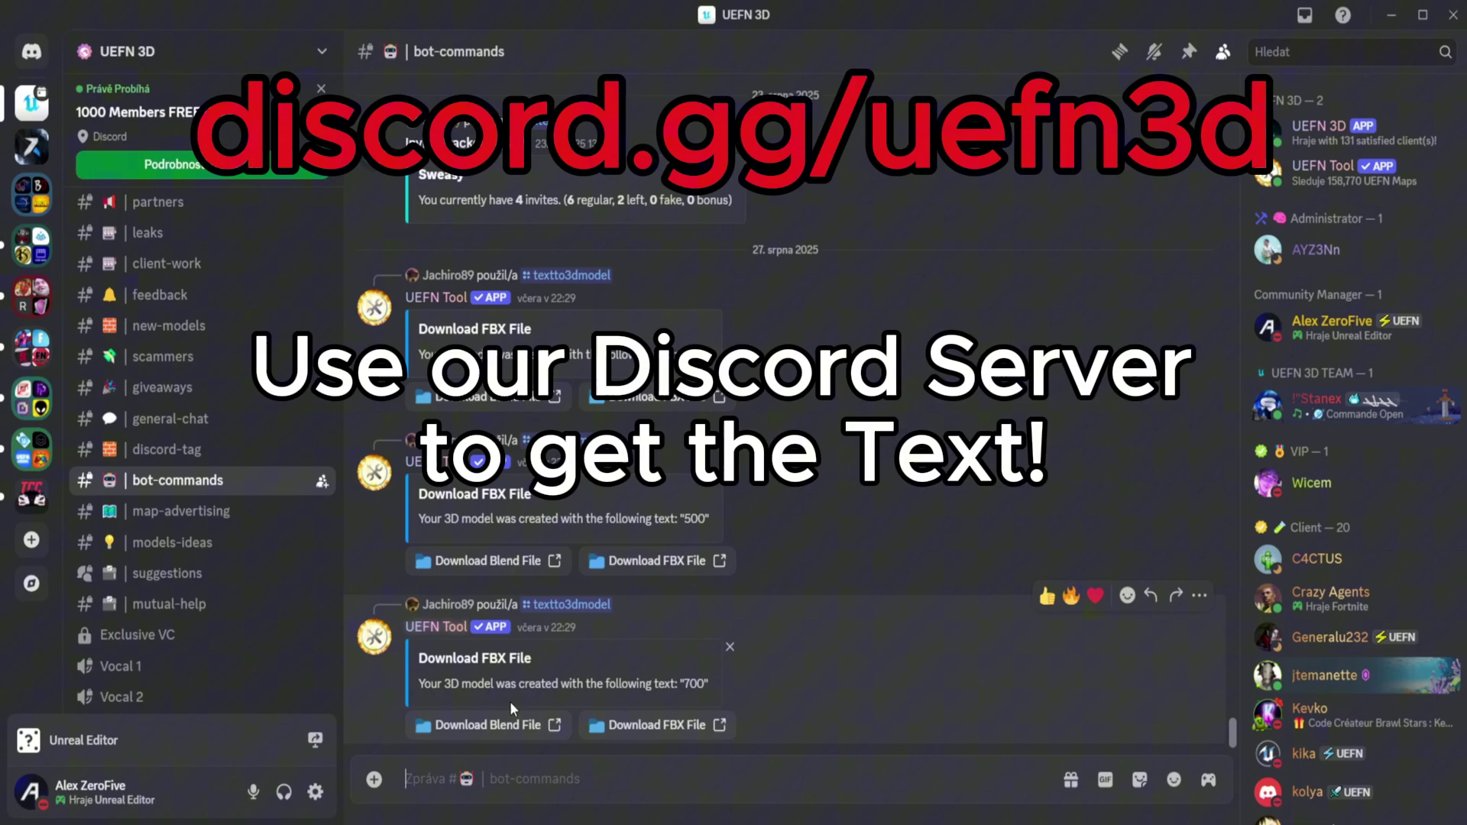
type("/te")
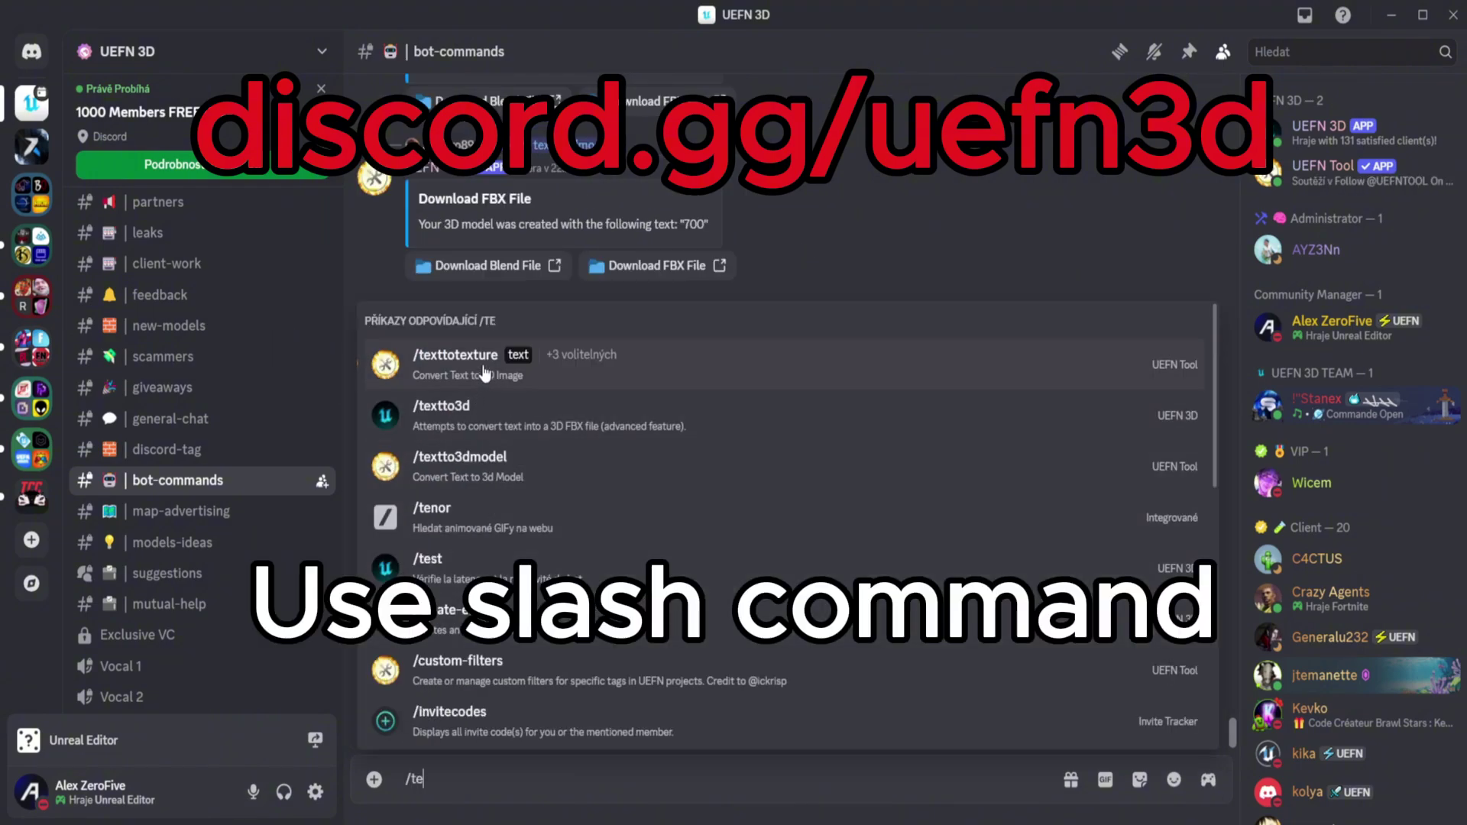
left_click(483, 372)
key("Caps_Lock")
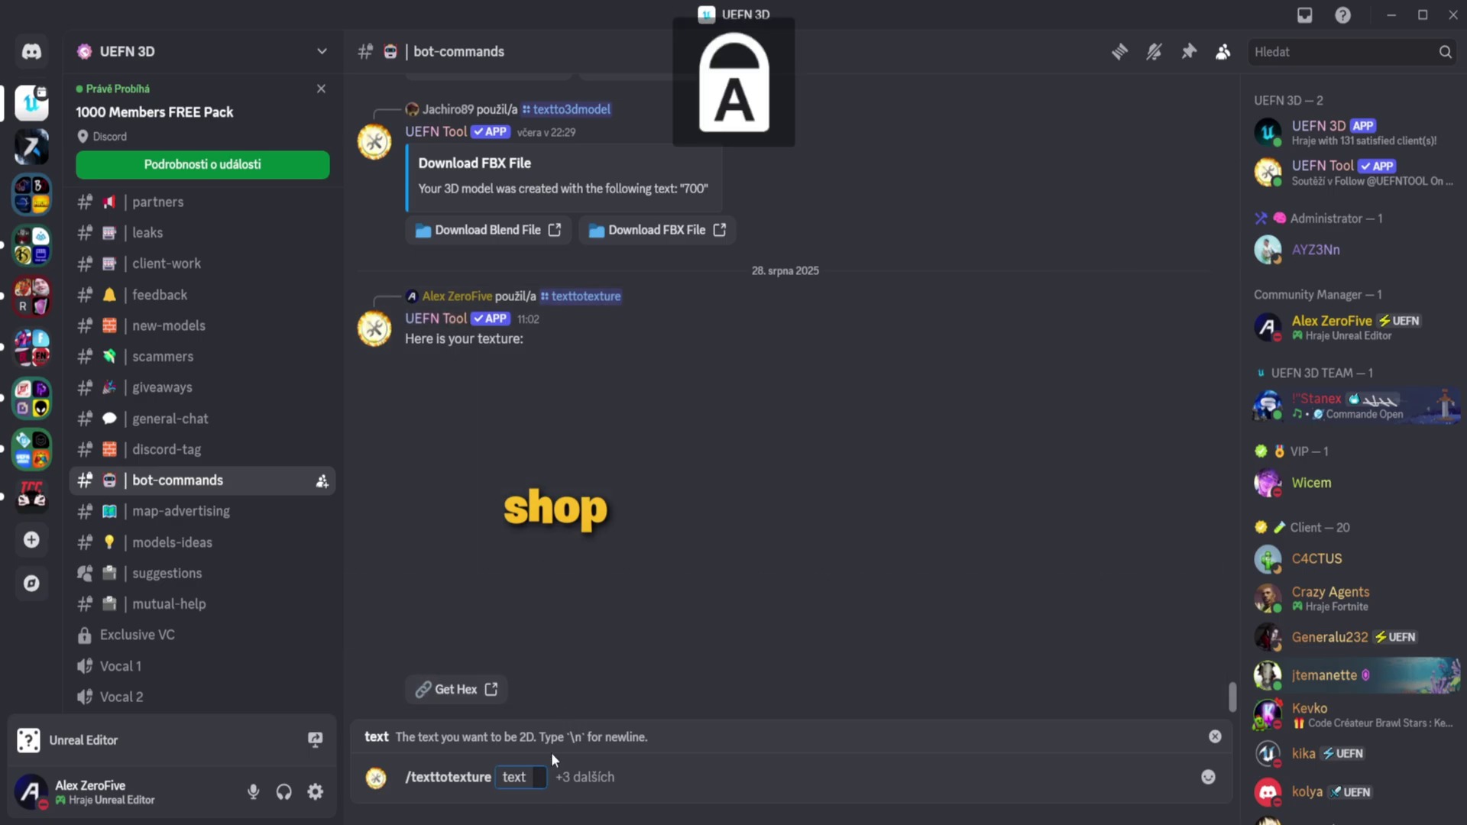
type("SHOP")
key("Caps_Lock")
left_click(628, 794)
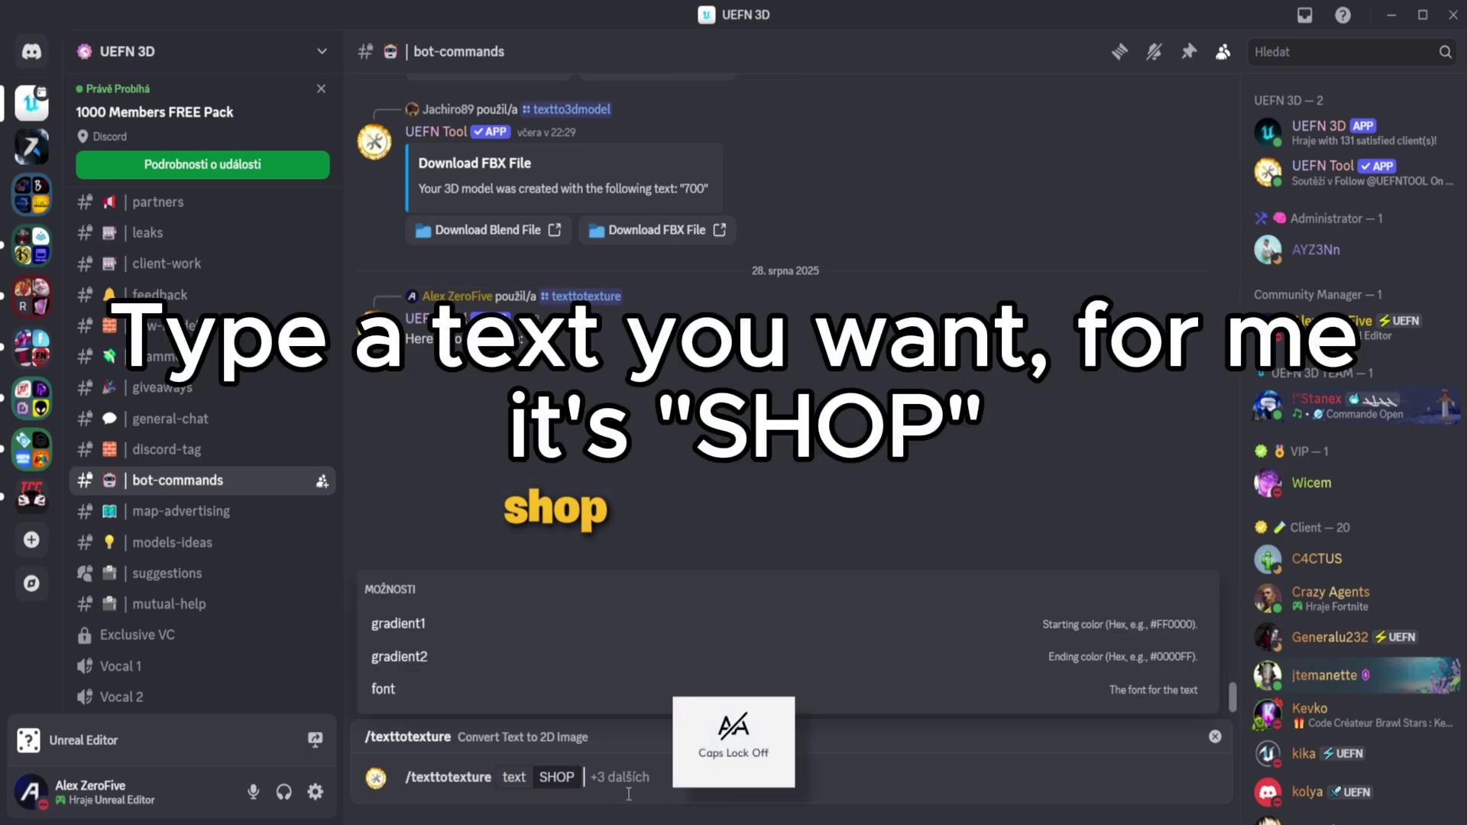
Step: Add the gradient1 option to the command with the starting color #f6d649
left_click(474, 636)
type("f6d649")
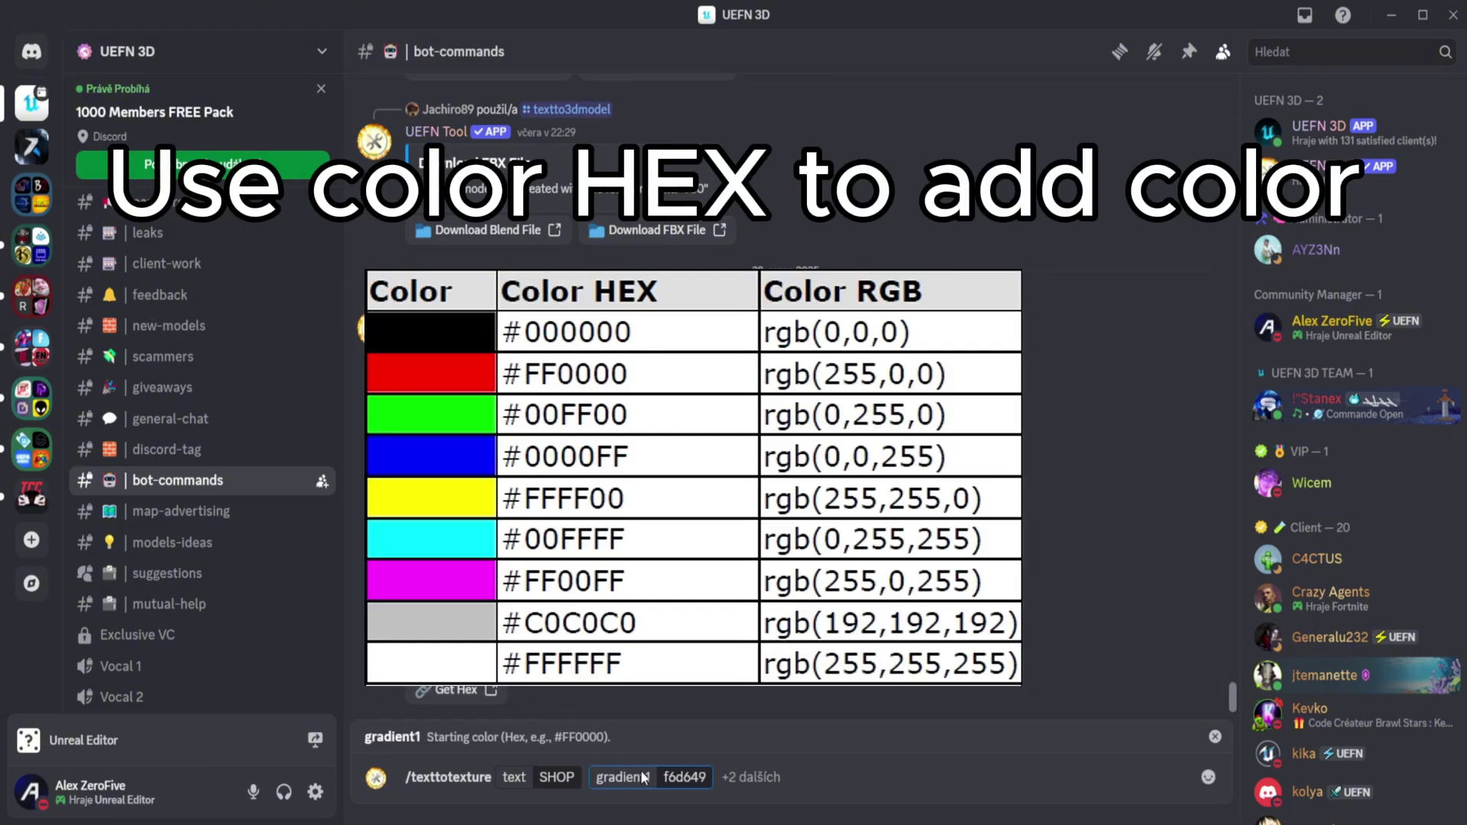
left_click(661, 776)
type("#")
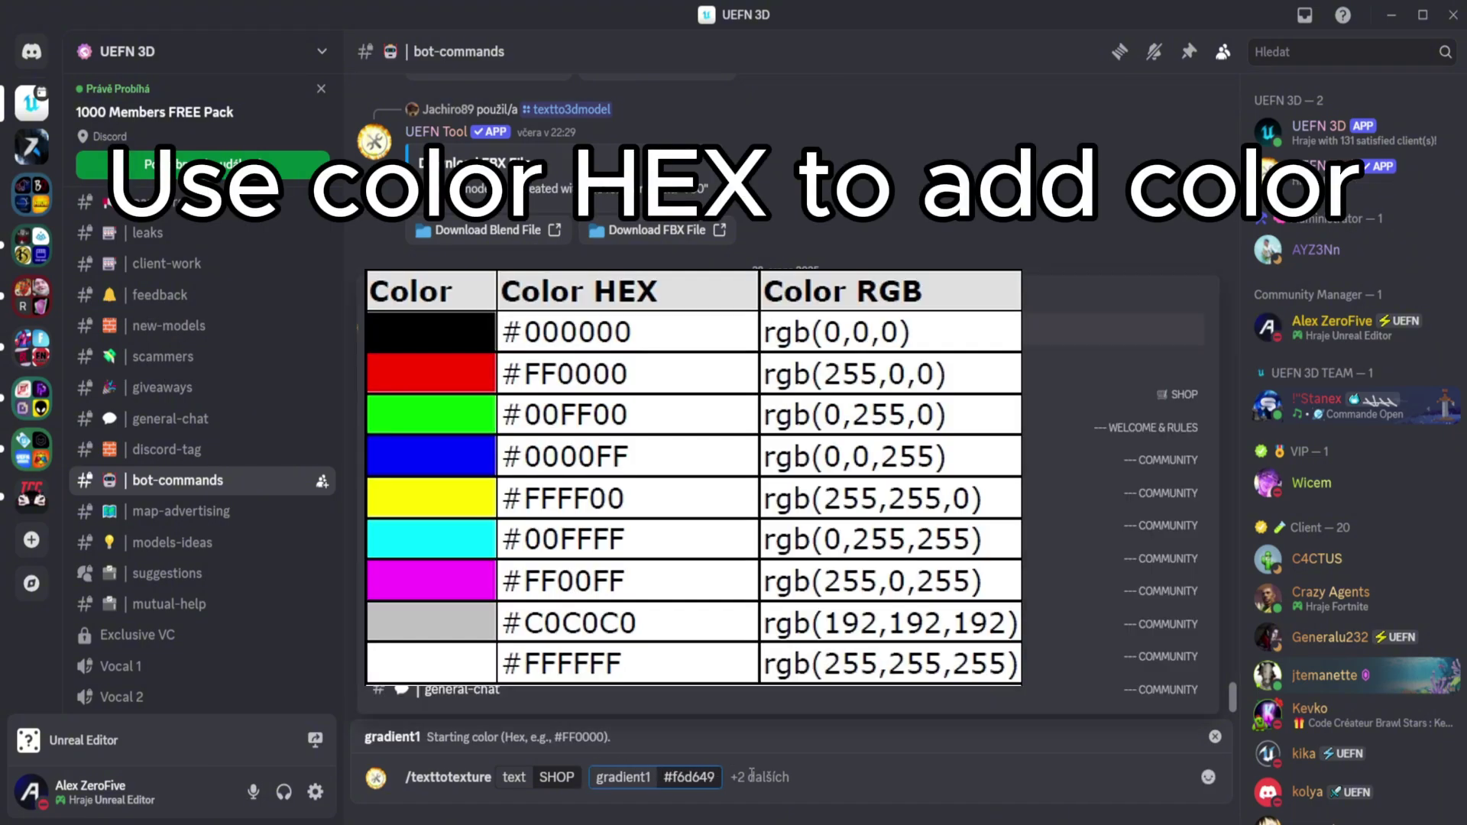
left_click(757, 777)
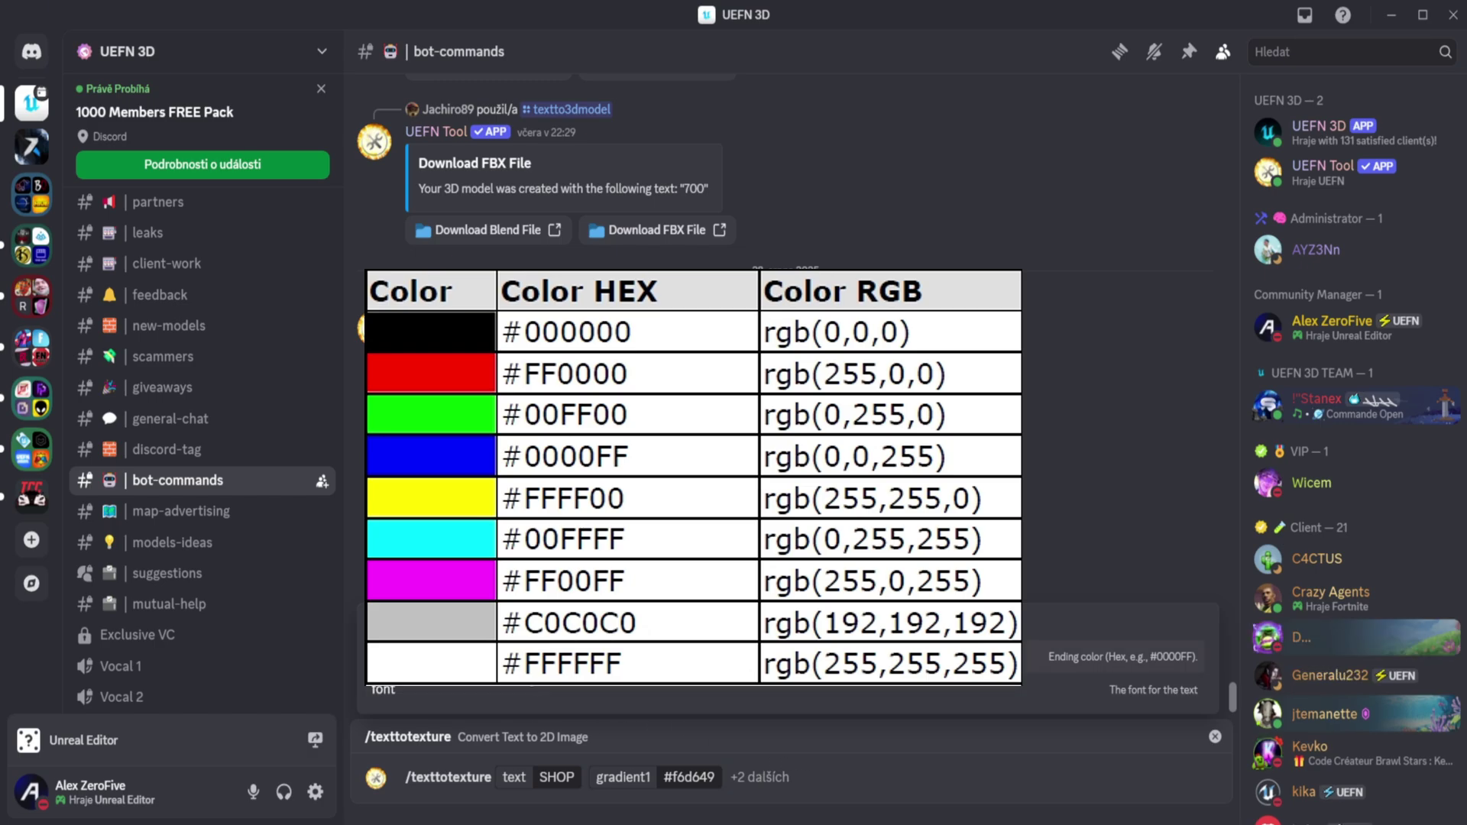
Step: Add the gradient2 option with the ending color #FF0000 and send the command to generate the texture
left_click(636, 661)
type("#")
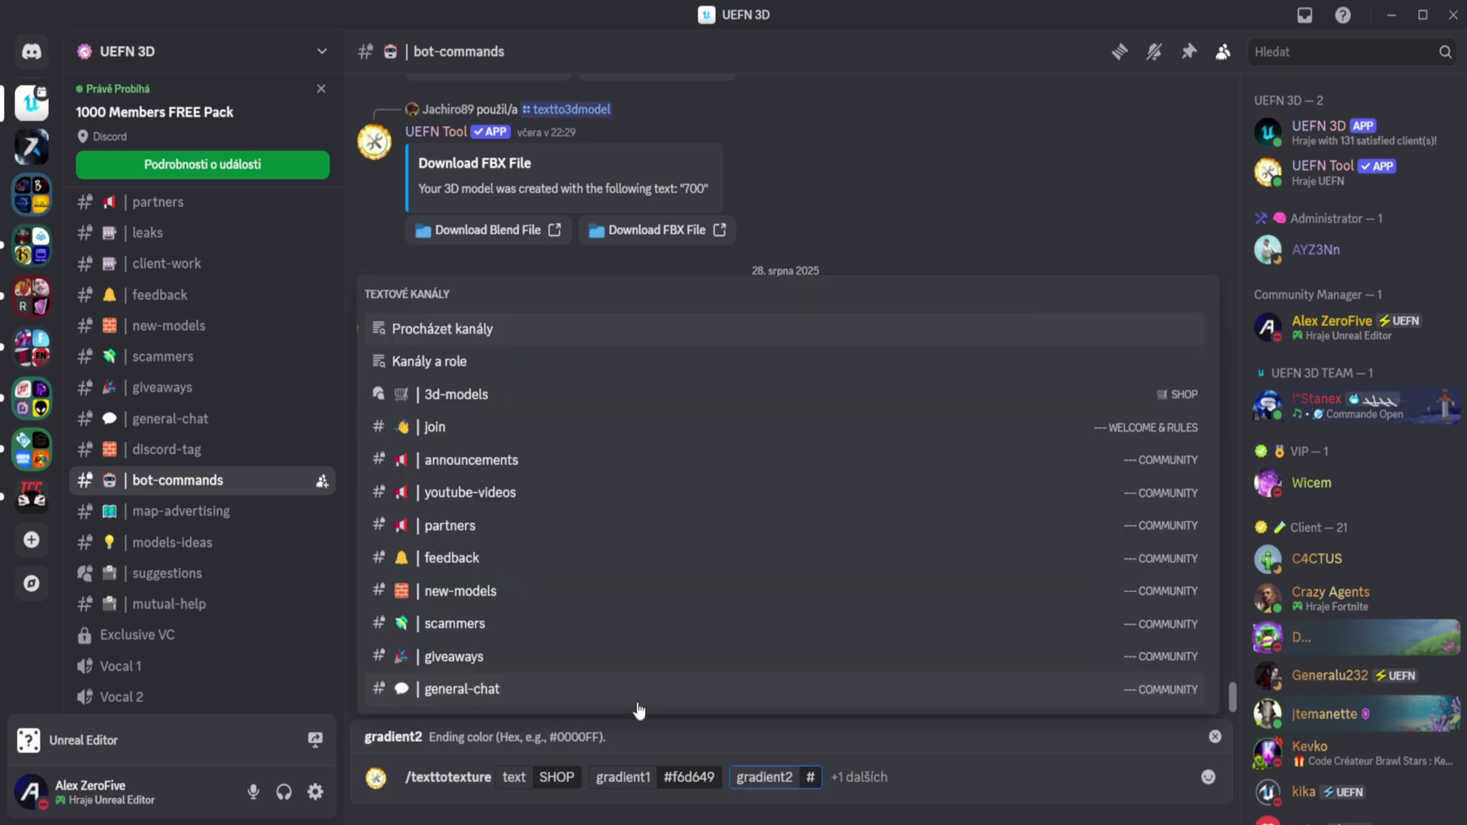
type("FF")
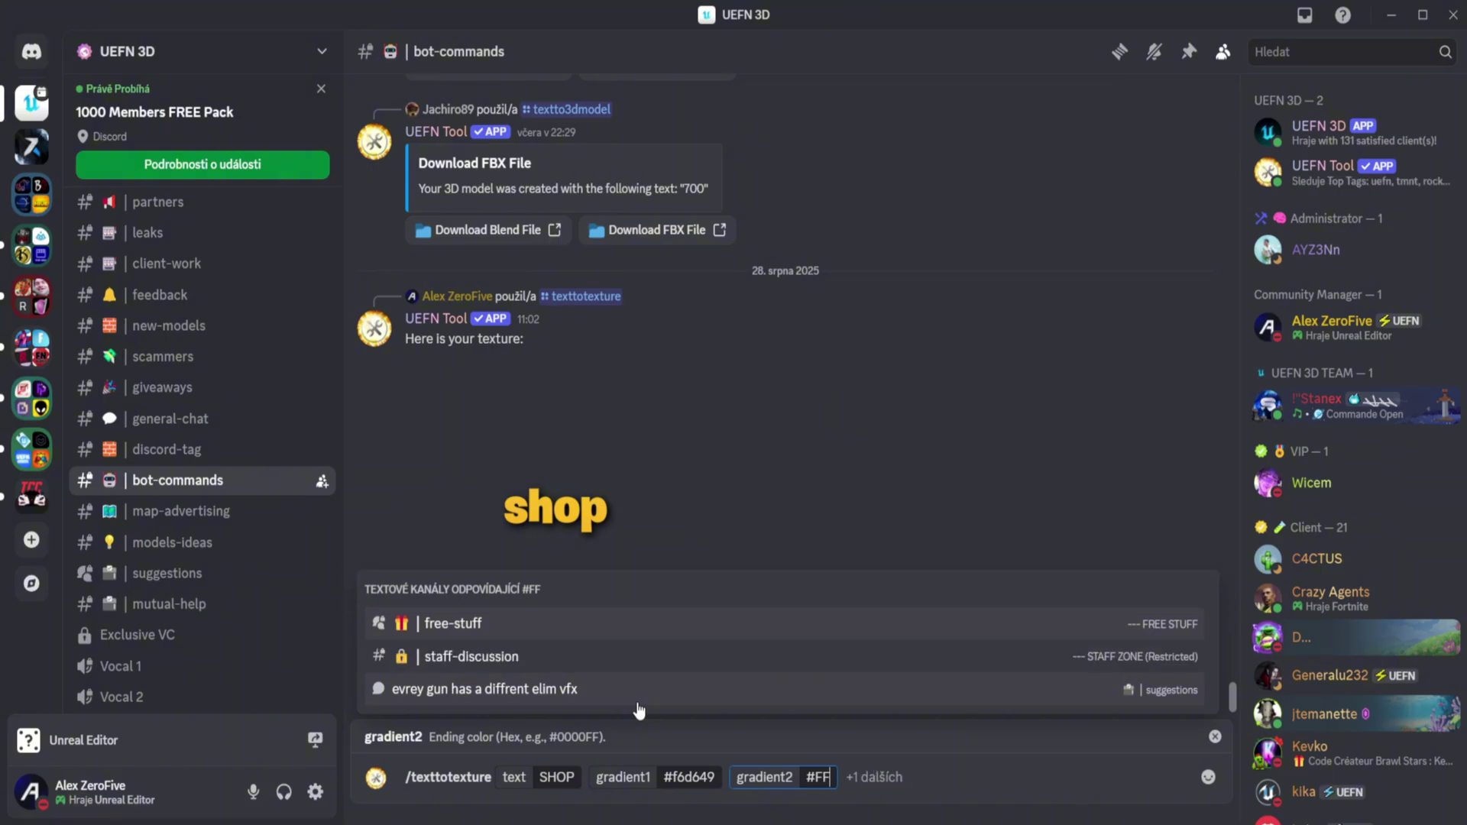
type("0000")
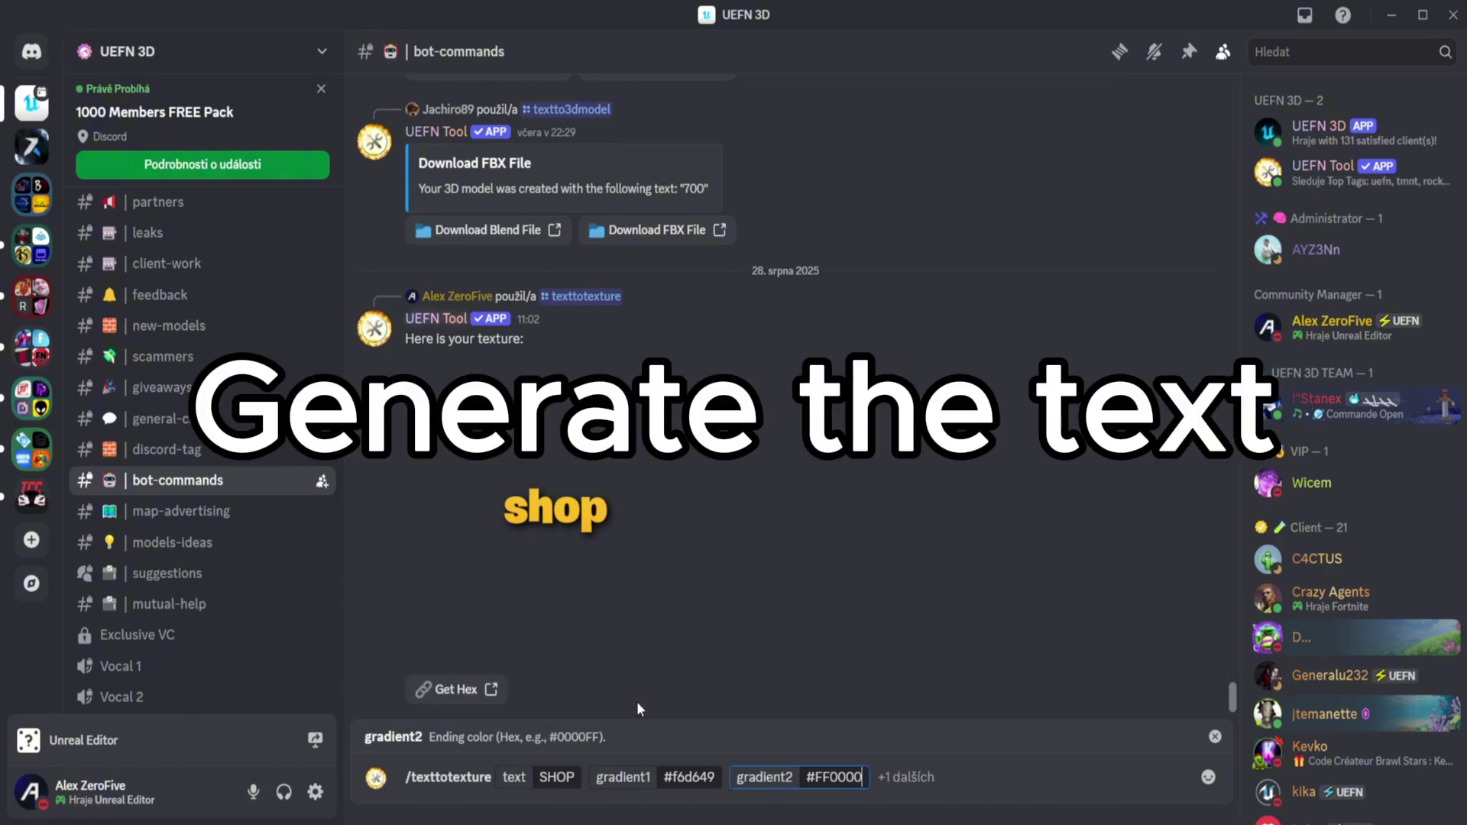
key("Return")
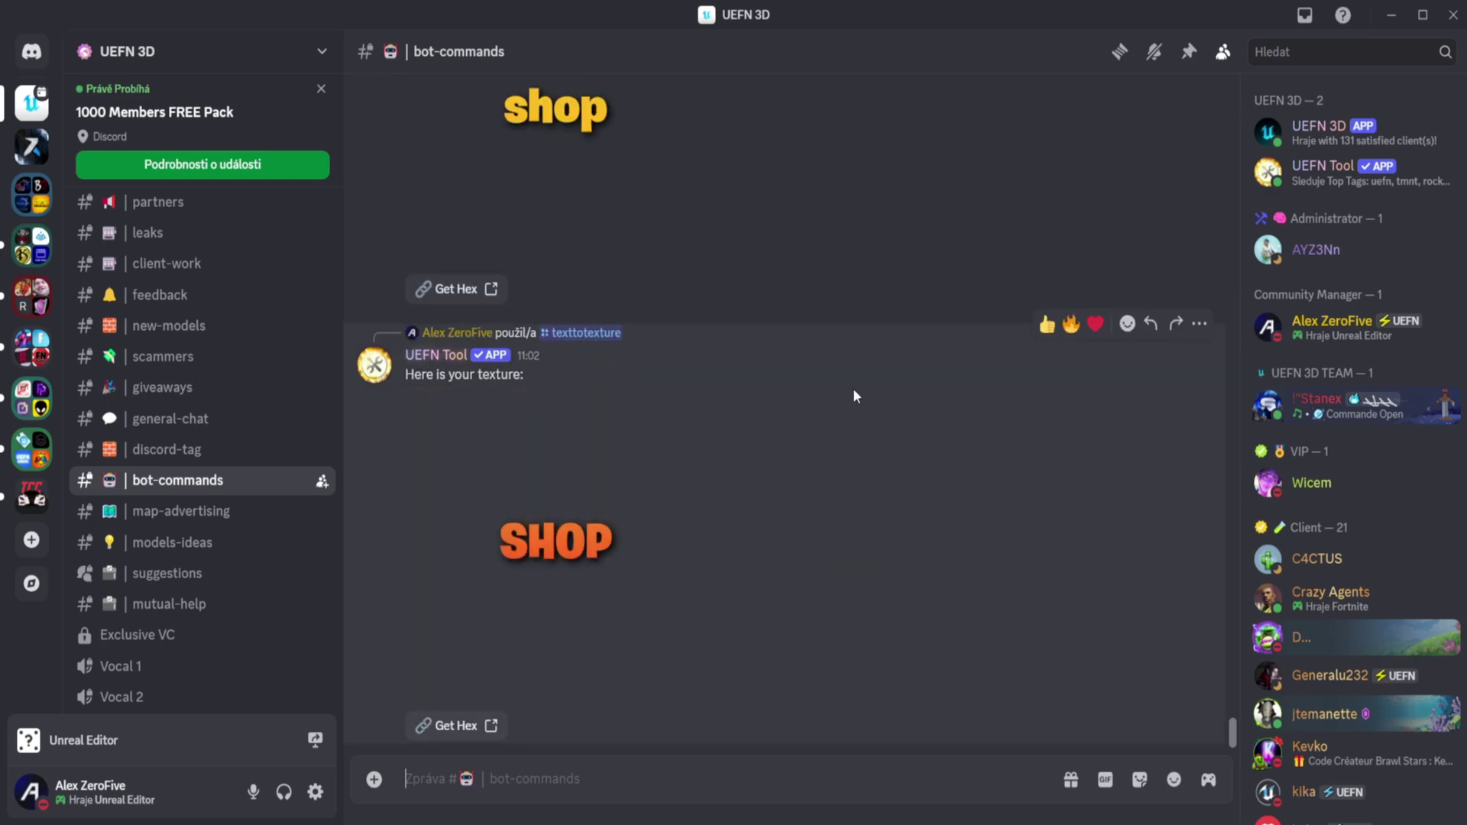
Step: Save the generated orange SHOP image as the PNG file text2d in the downloads folder and close the image preview
left_click(602, 552)
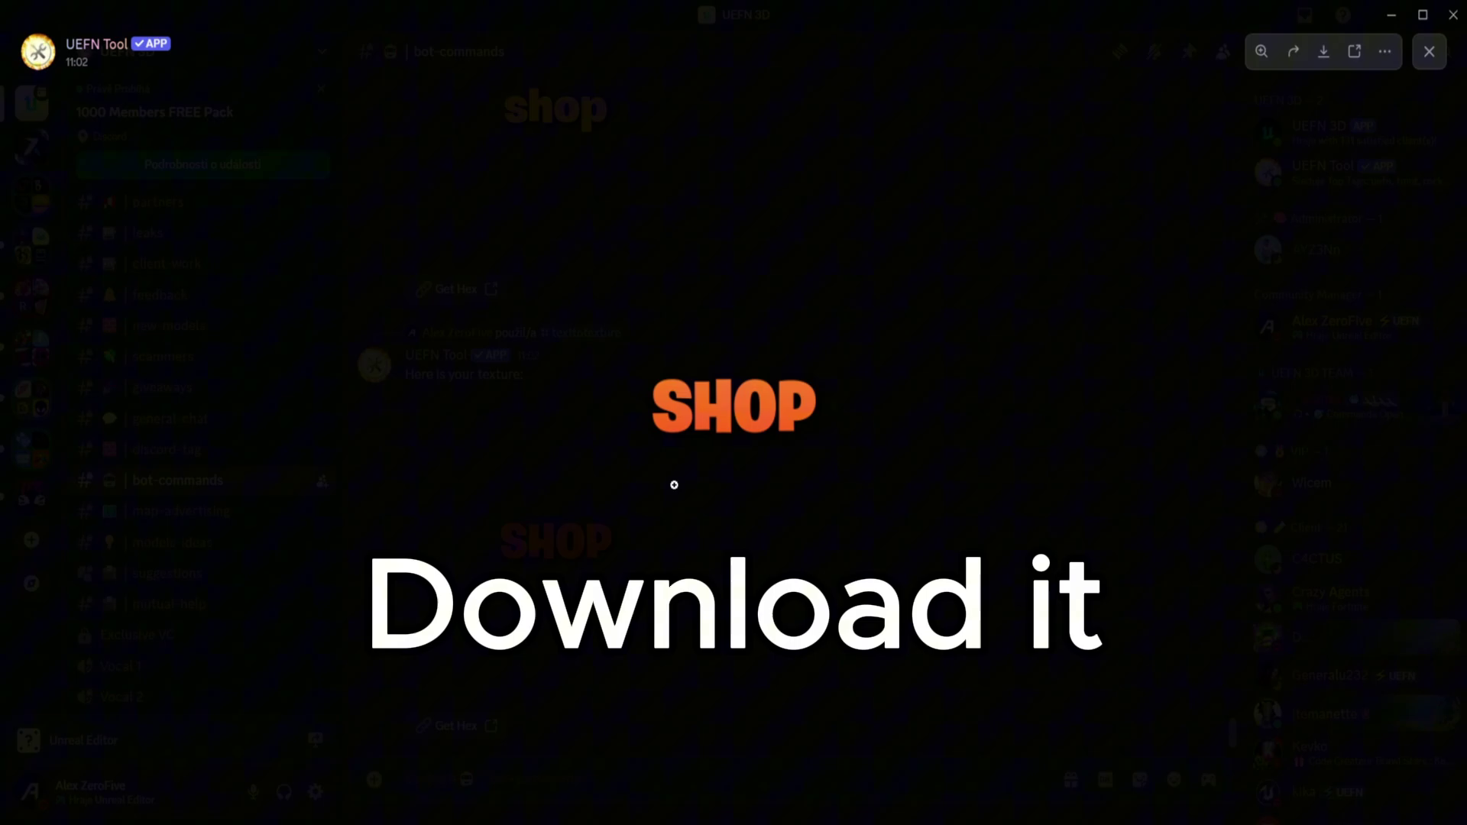
right_click(728, 421)
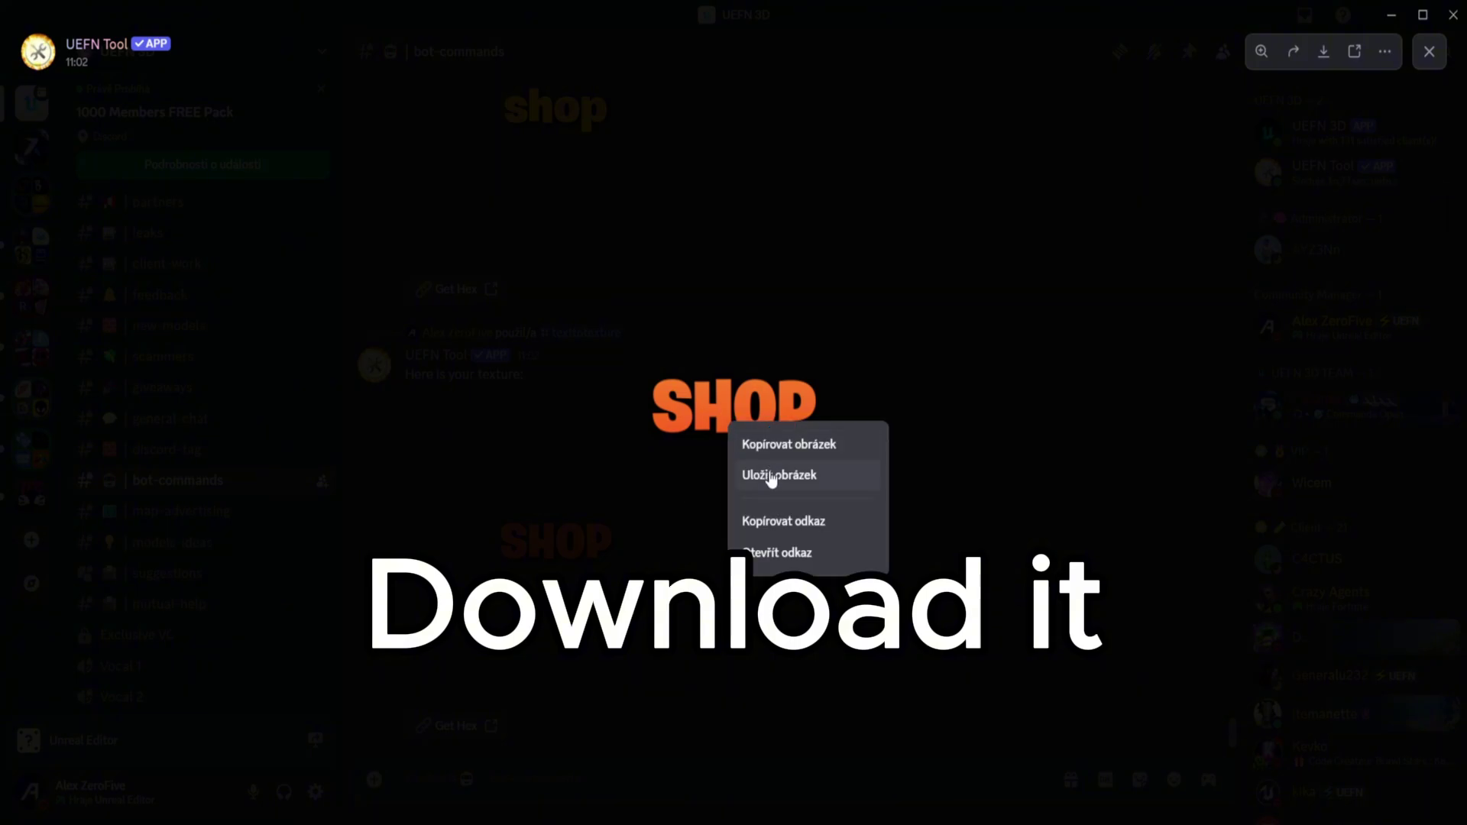
left_click(772, 475)
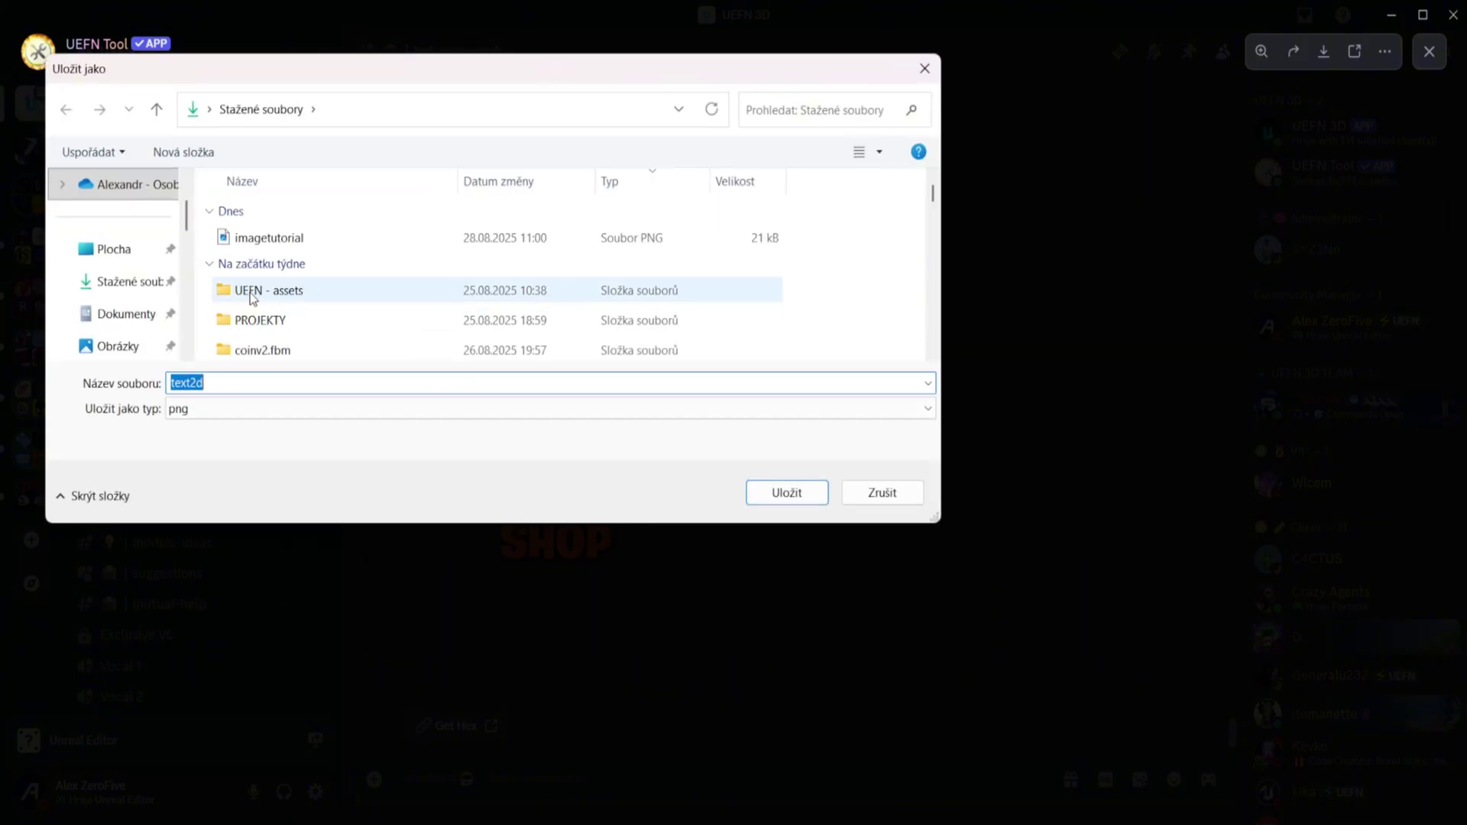
left_click(776, 497)
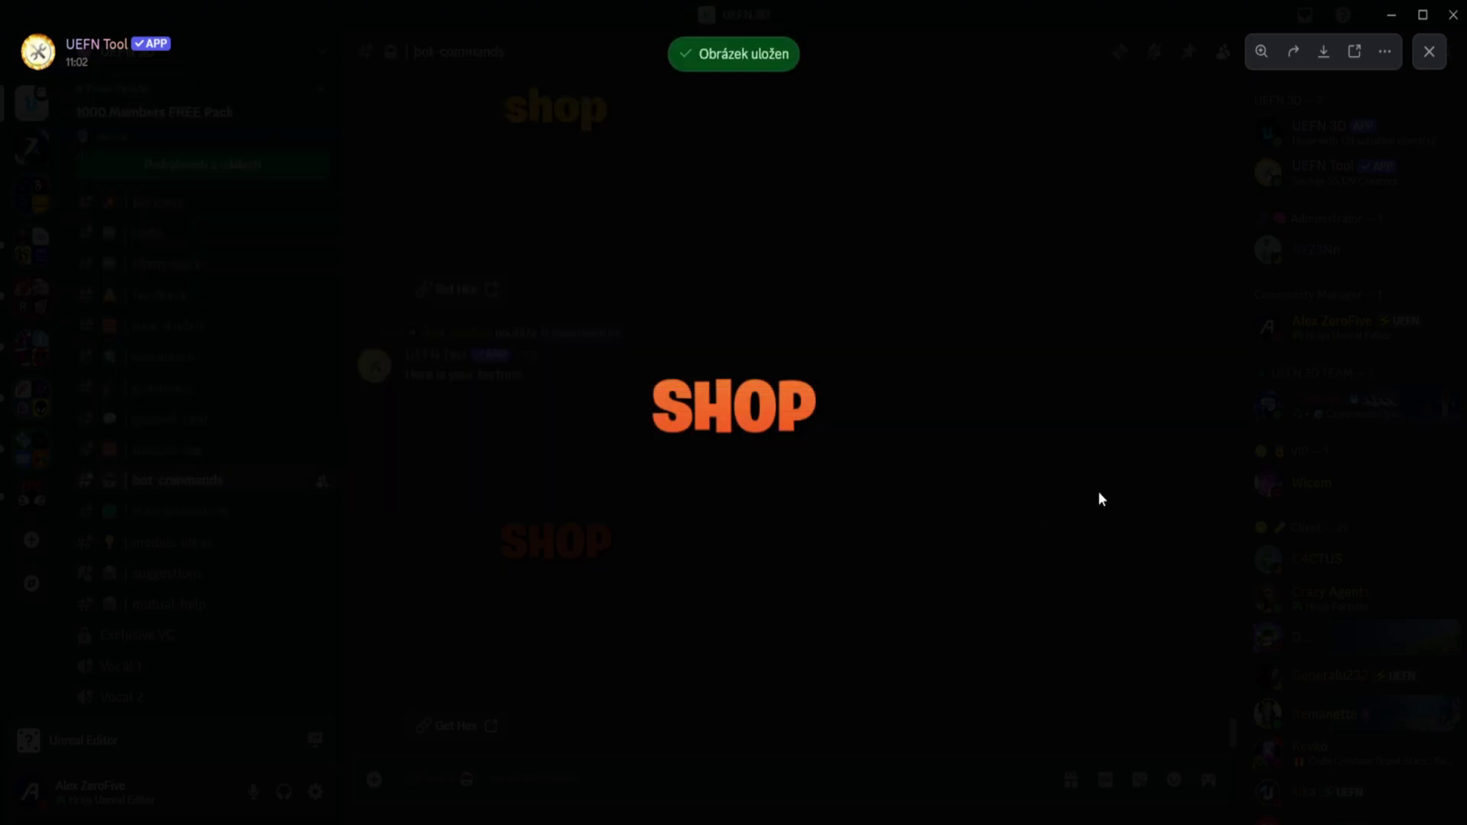
left_click(1100, 498)
Step: Open the Cool Text post under free-stuff and look through its stripe image and Blueprint functions text file
scroll(114, 496, "down", 7)
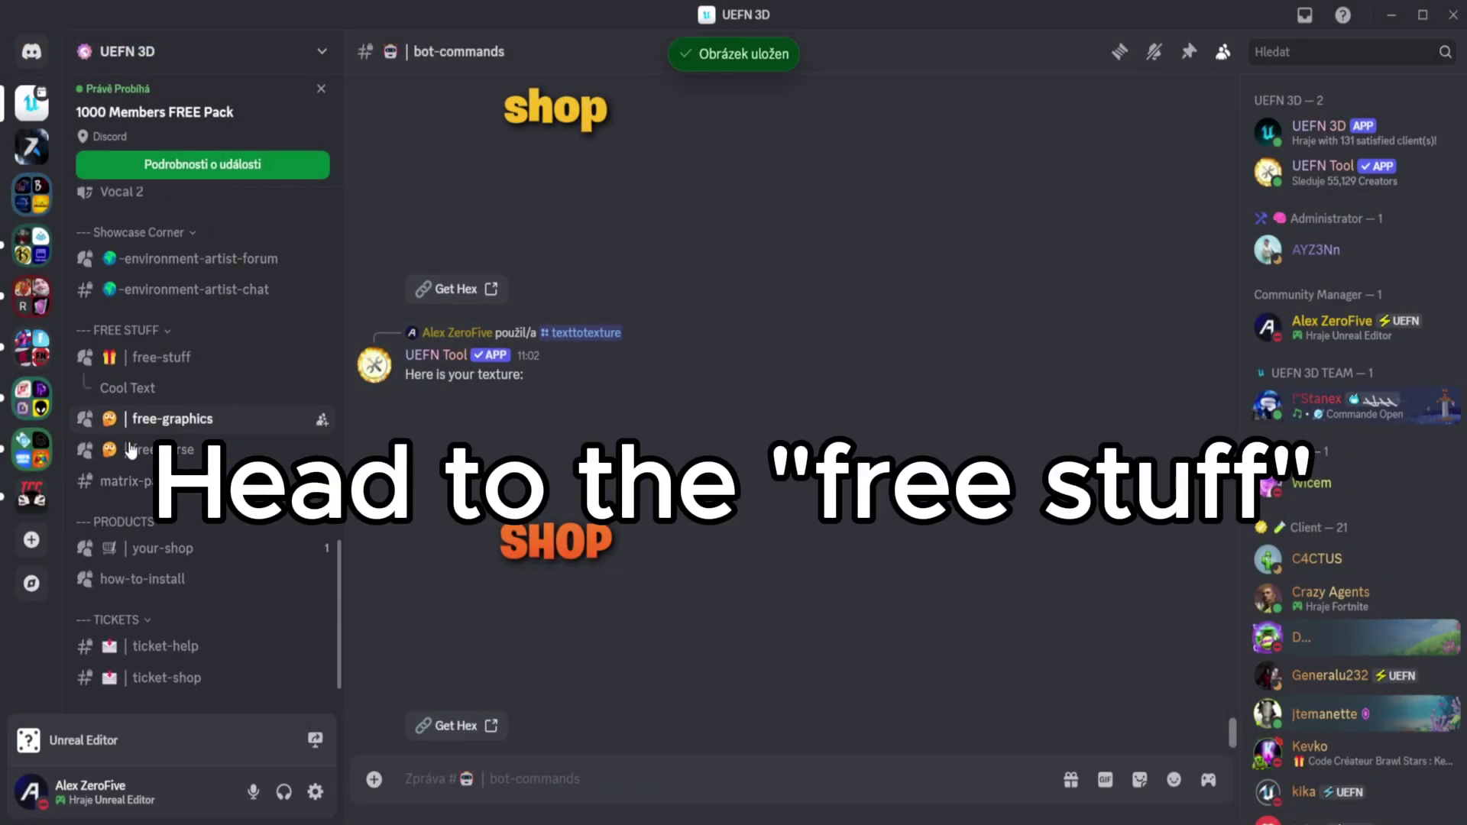
left_click(193, 382)
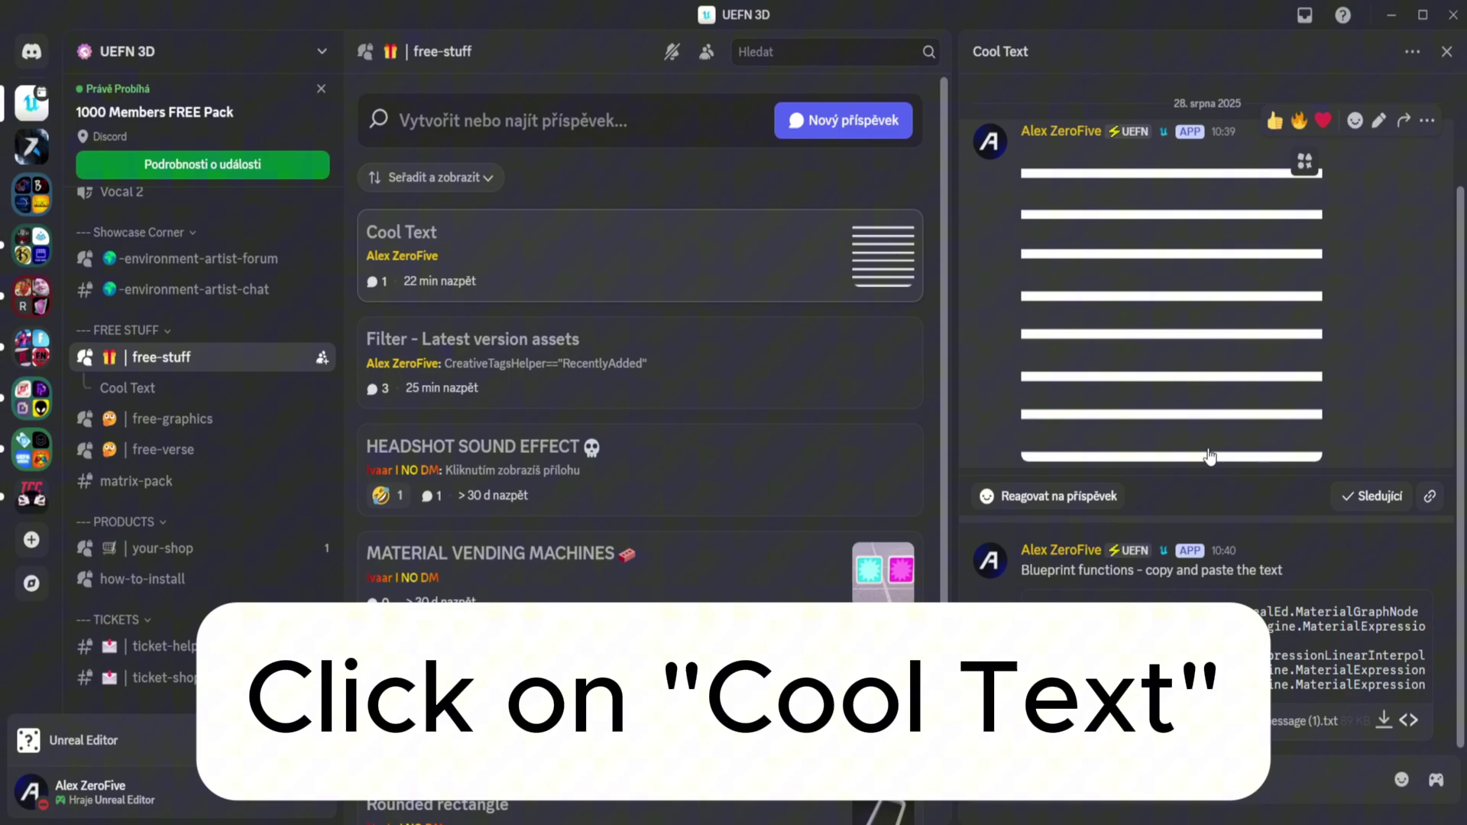
scroll(1250, 424, "up", 2)
scroll(1070, 366, "down", 2)
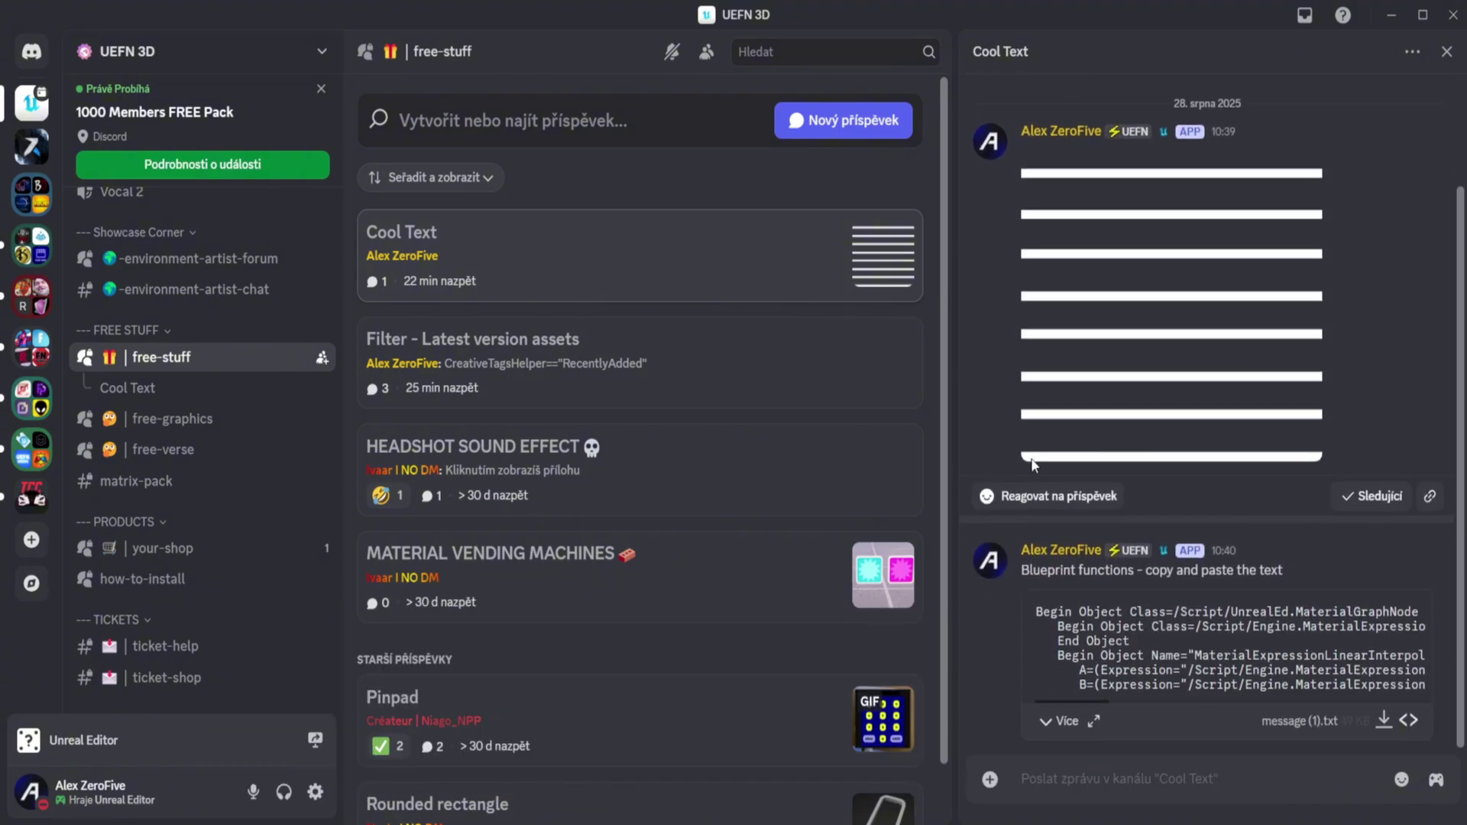
scroll(1234, 550, "up", 2)
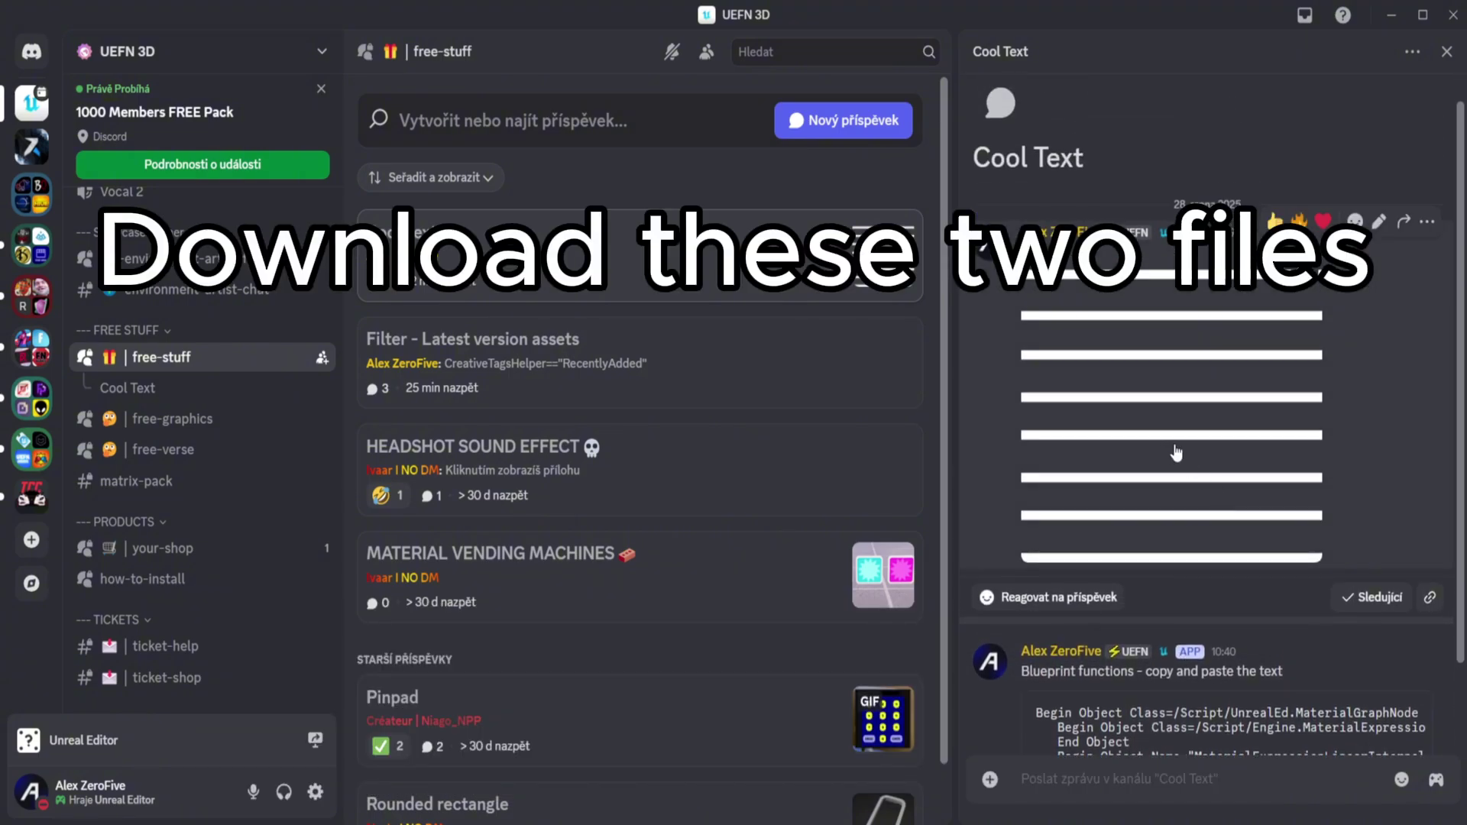
scroll(1175, 452, "down", 2)
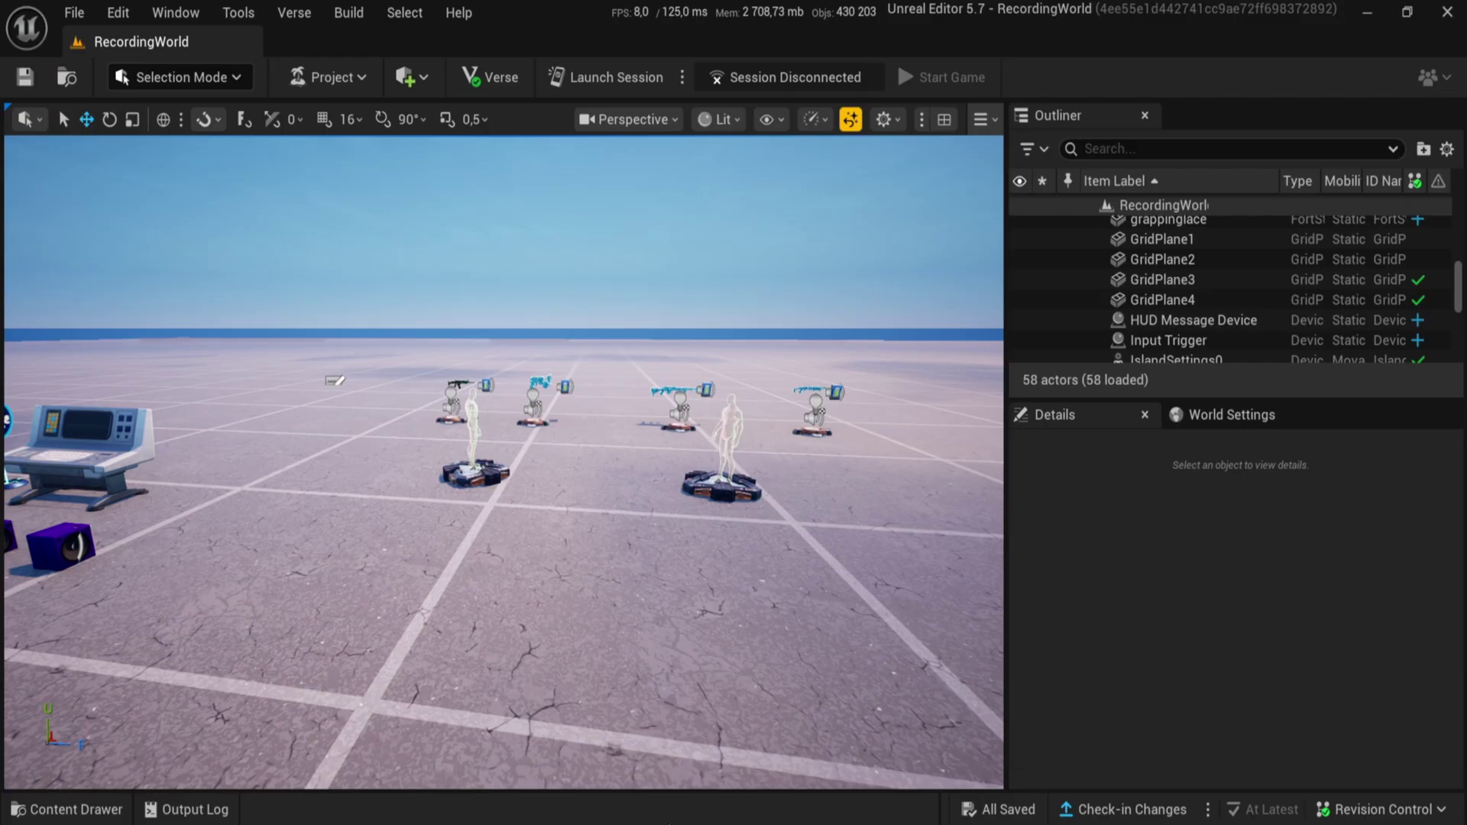
Step: Switch to Unreal Editor for Fortnite and import the text2d PNG into the RecordingWorld content folder
mouse_move(554, 560)
right_mouse_down()
mouse_move(581, 535)
mouse_move(577, 549)
right_mouse_up()
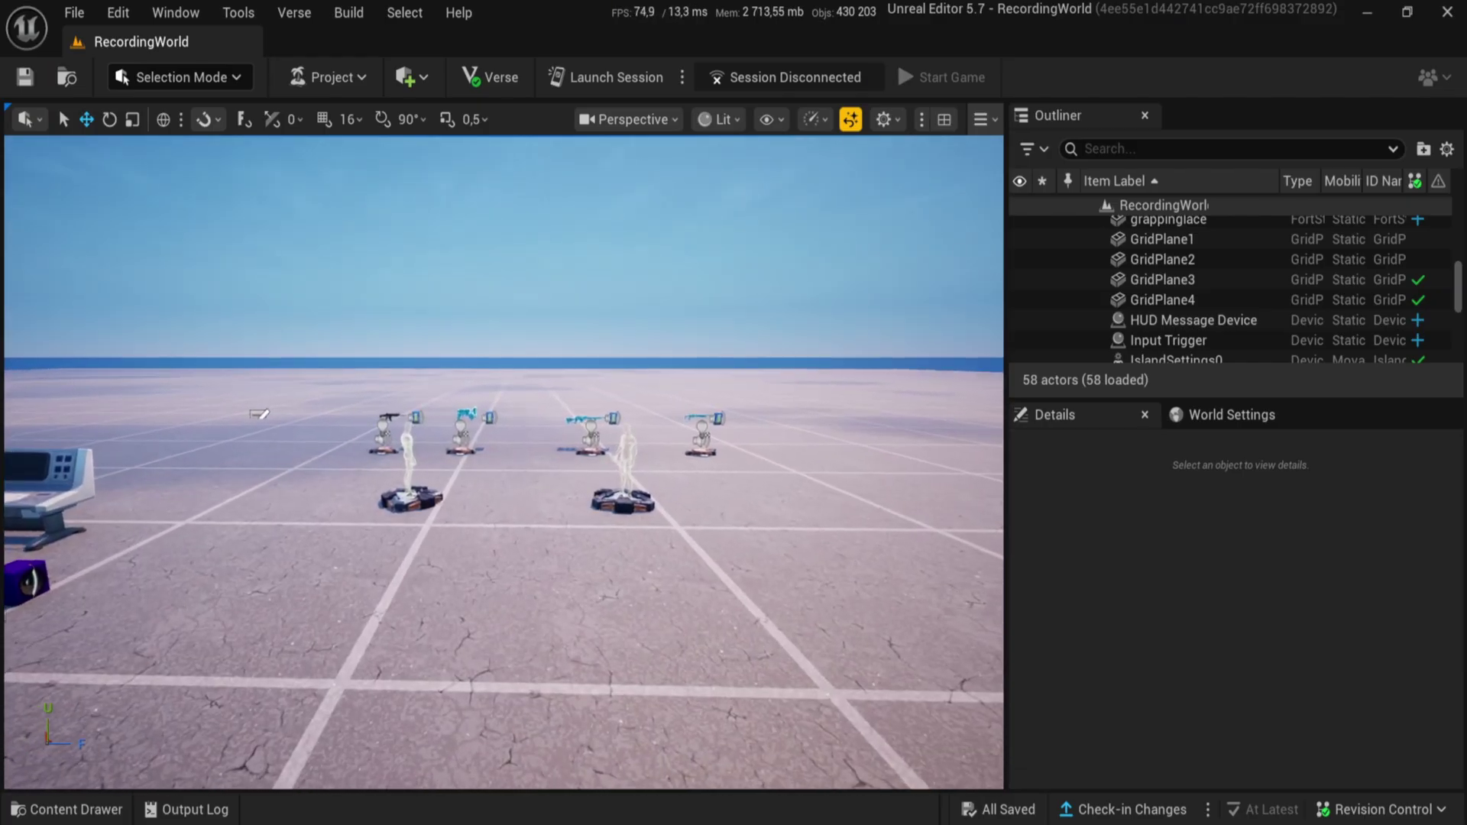
key("ctrl+space")
left_click(468, 533)
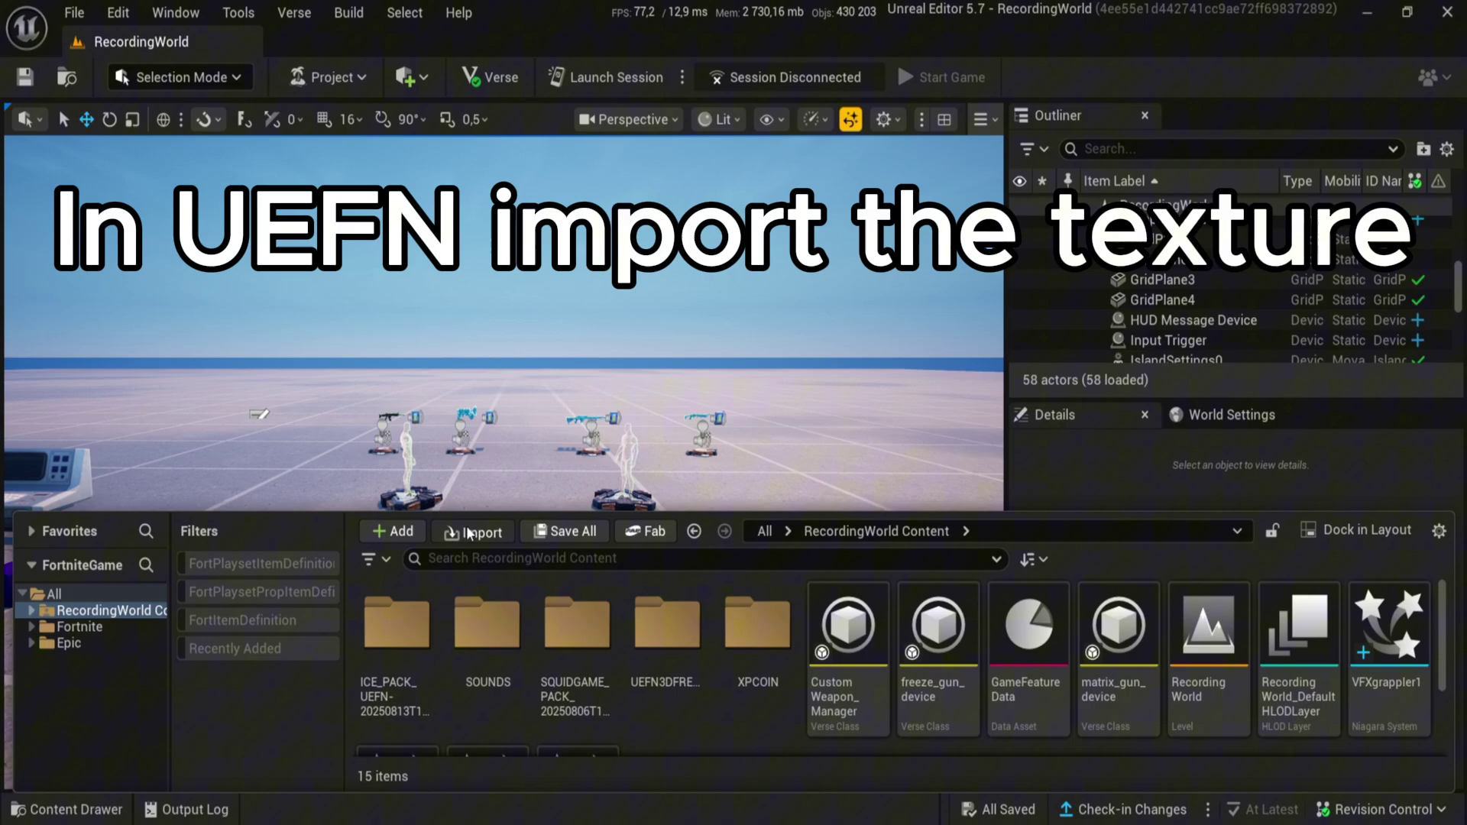
left_click(205, 185)
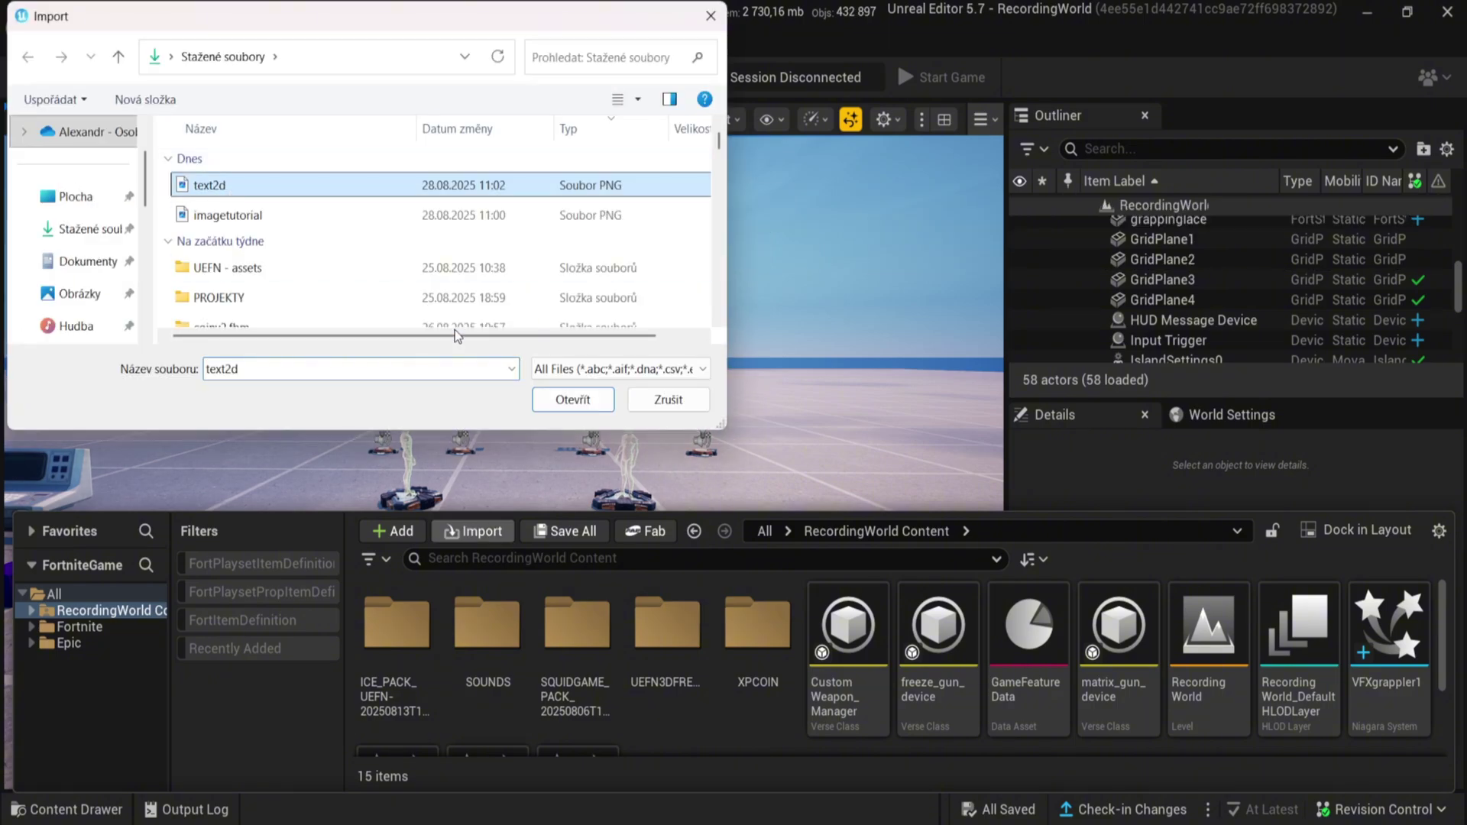
left_click(587, 401)
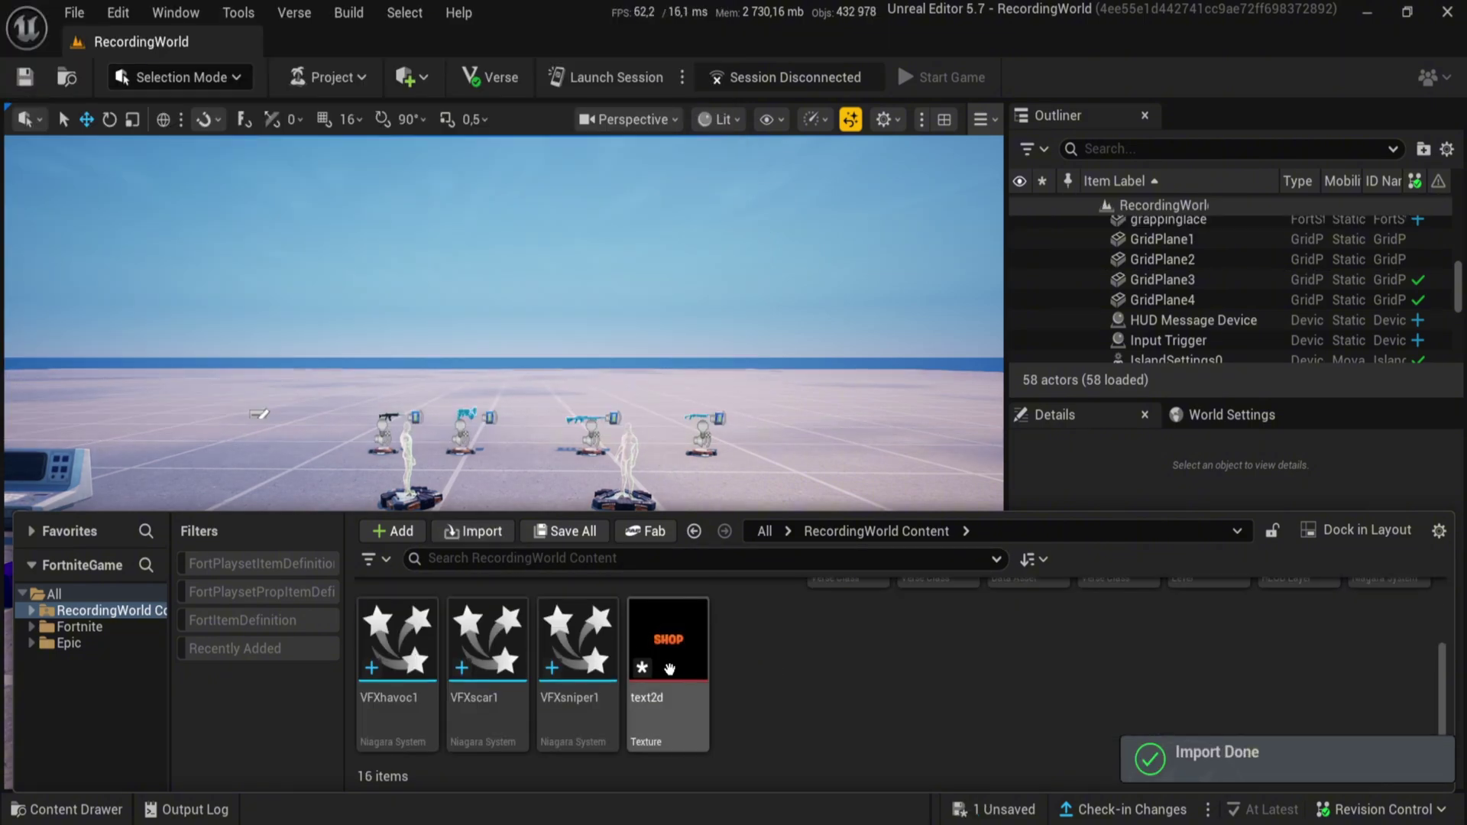
mouse_move(656, 685)
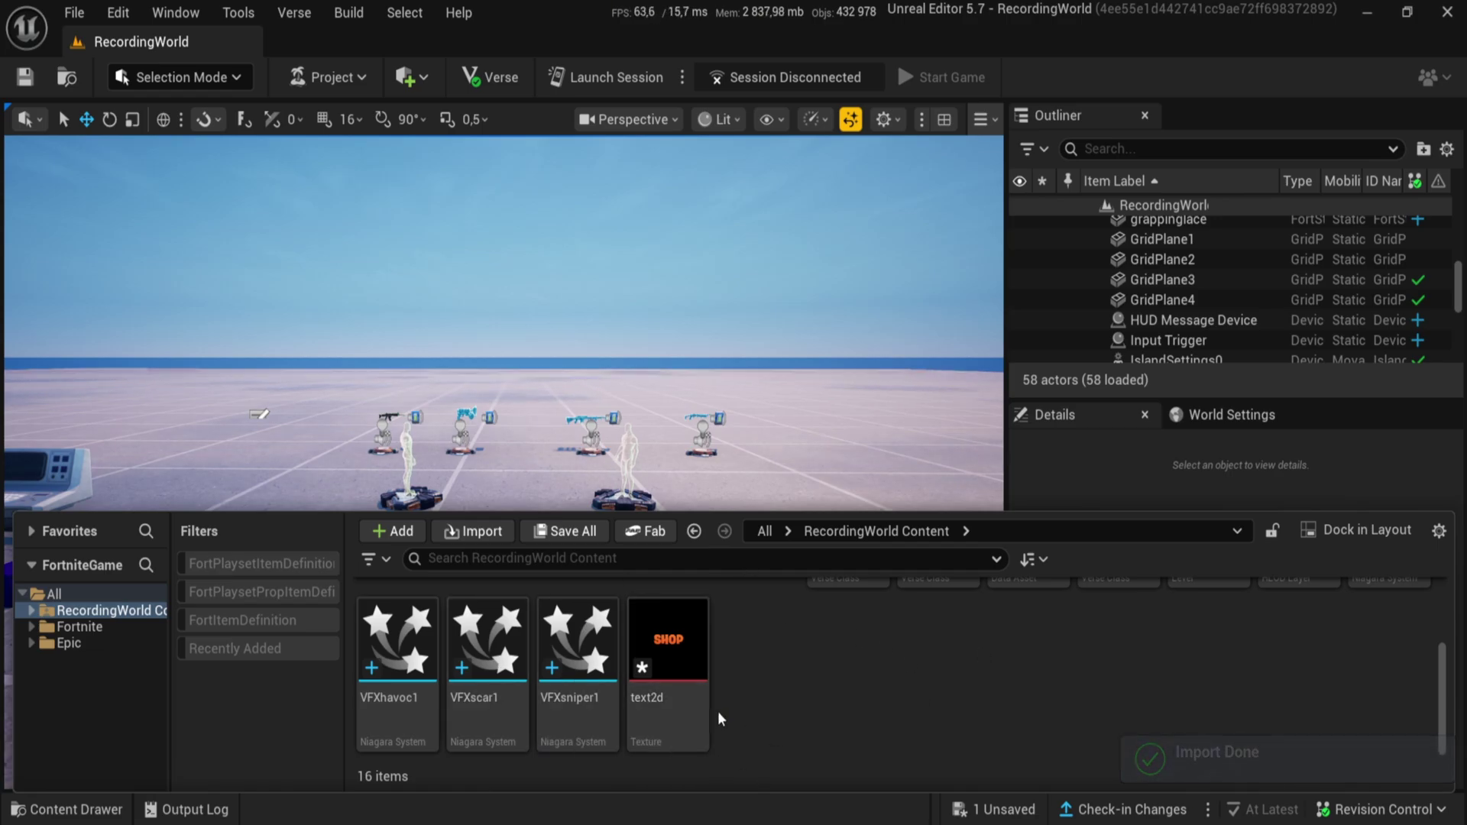
Step: Add a Plane shape to the level and apply the text2d texture to it
left_click(423, 80)
mouse_move(457, 184)
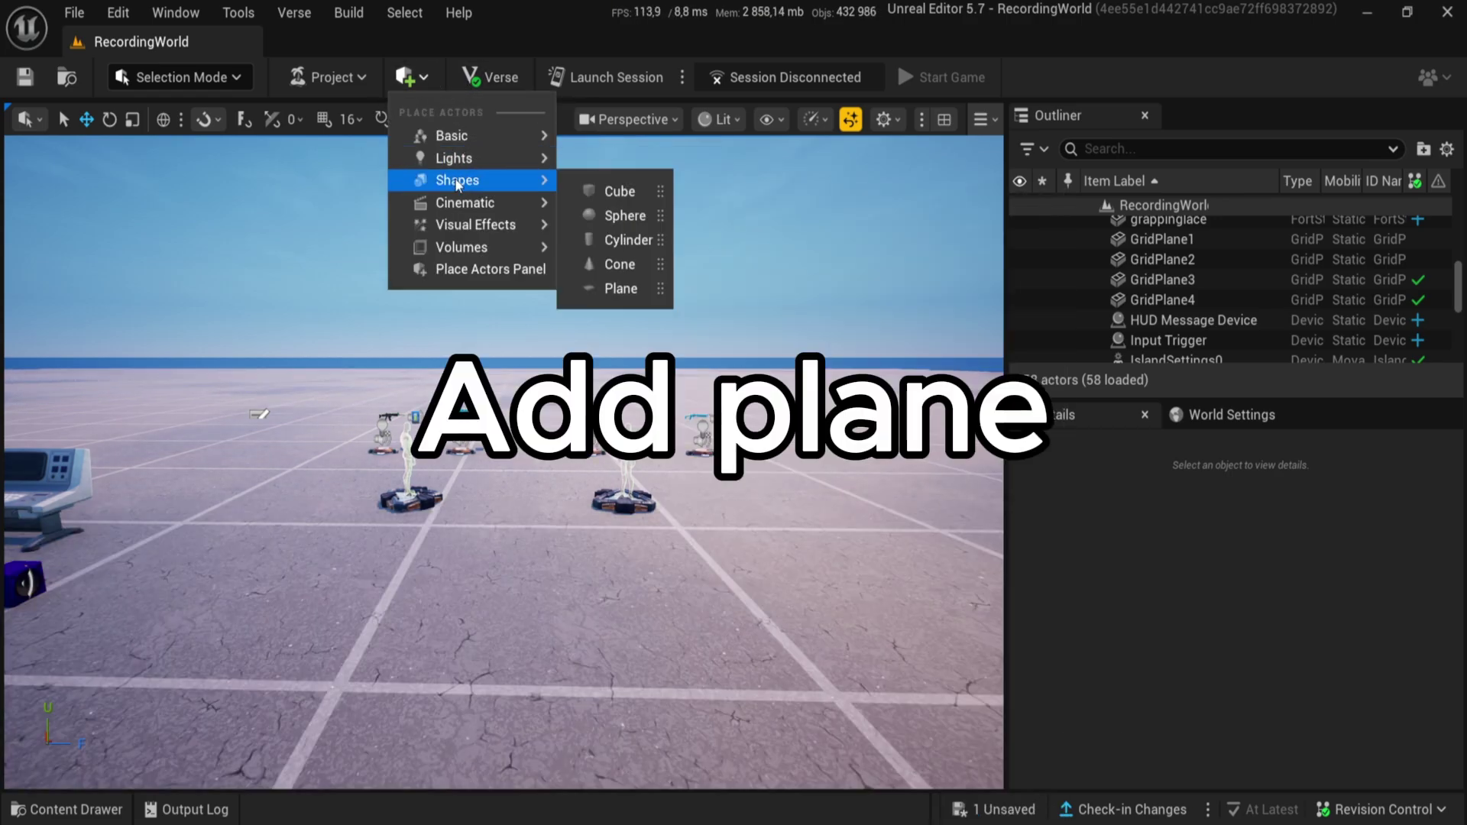
left_click(598, 288)
key("f")
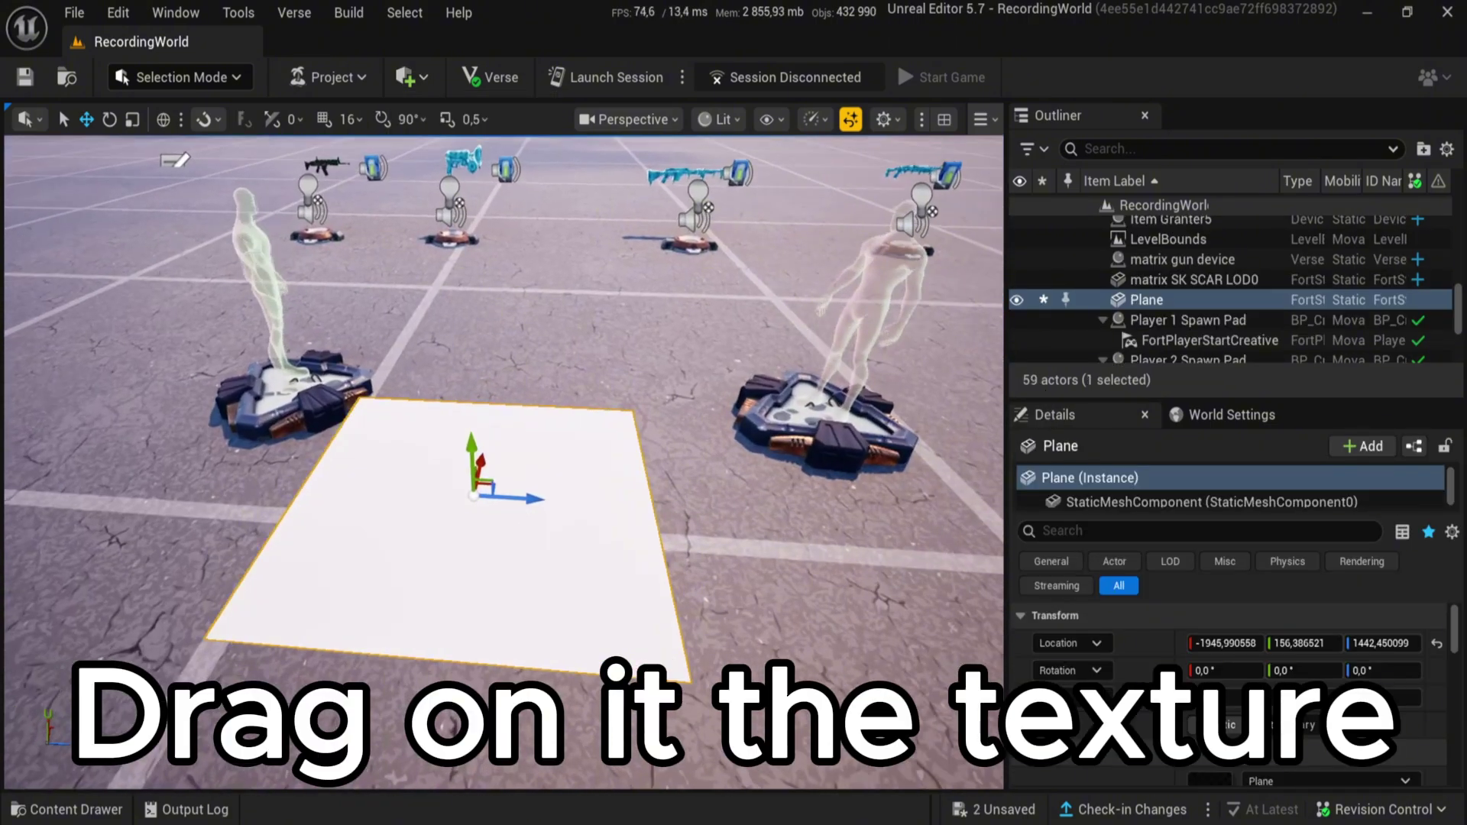
key("ctrl+space")
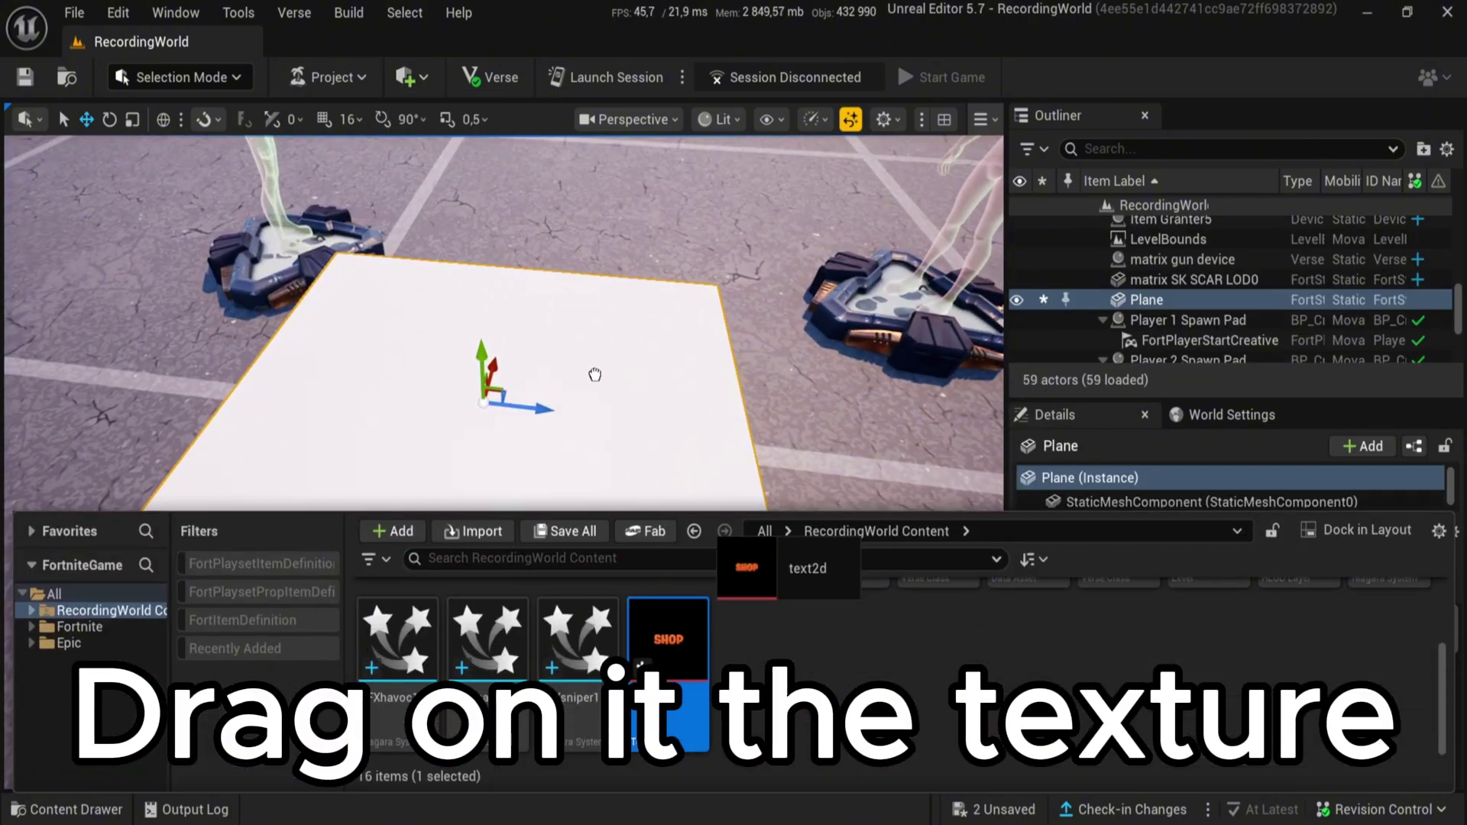
left_click_drag(596, 374, 596, 375)
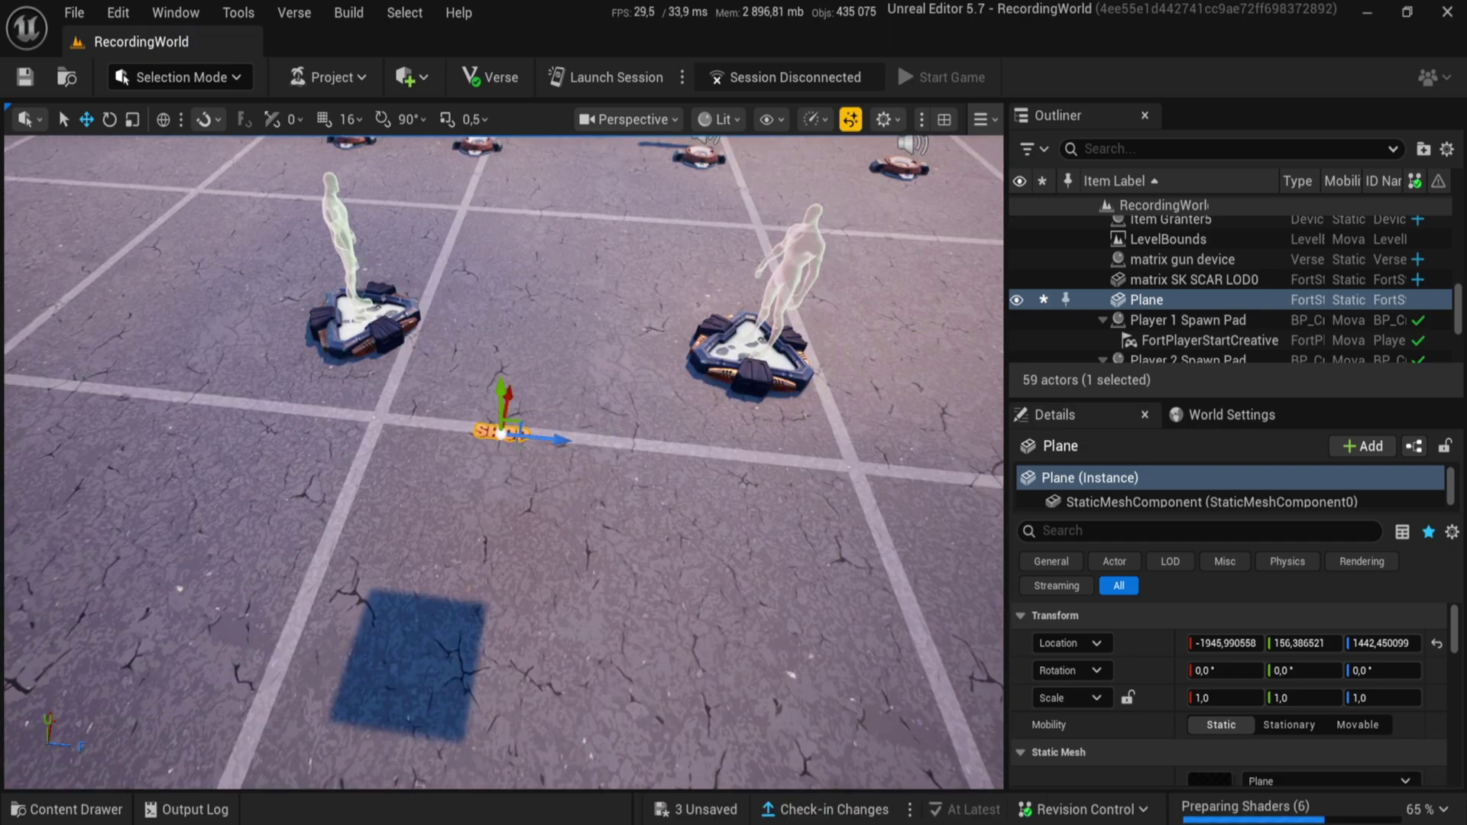
Step: Tilt the textured plane up from the ground by about 65° around its Z axis
key("w")
right_click_drag(502, 434, 508, 397)
key("e")
mouse_move(465, 410)
left_mouse_down()
mouse_move(497, 416)
mouse_move(472, 420)
left_mouse_up()
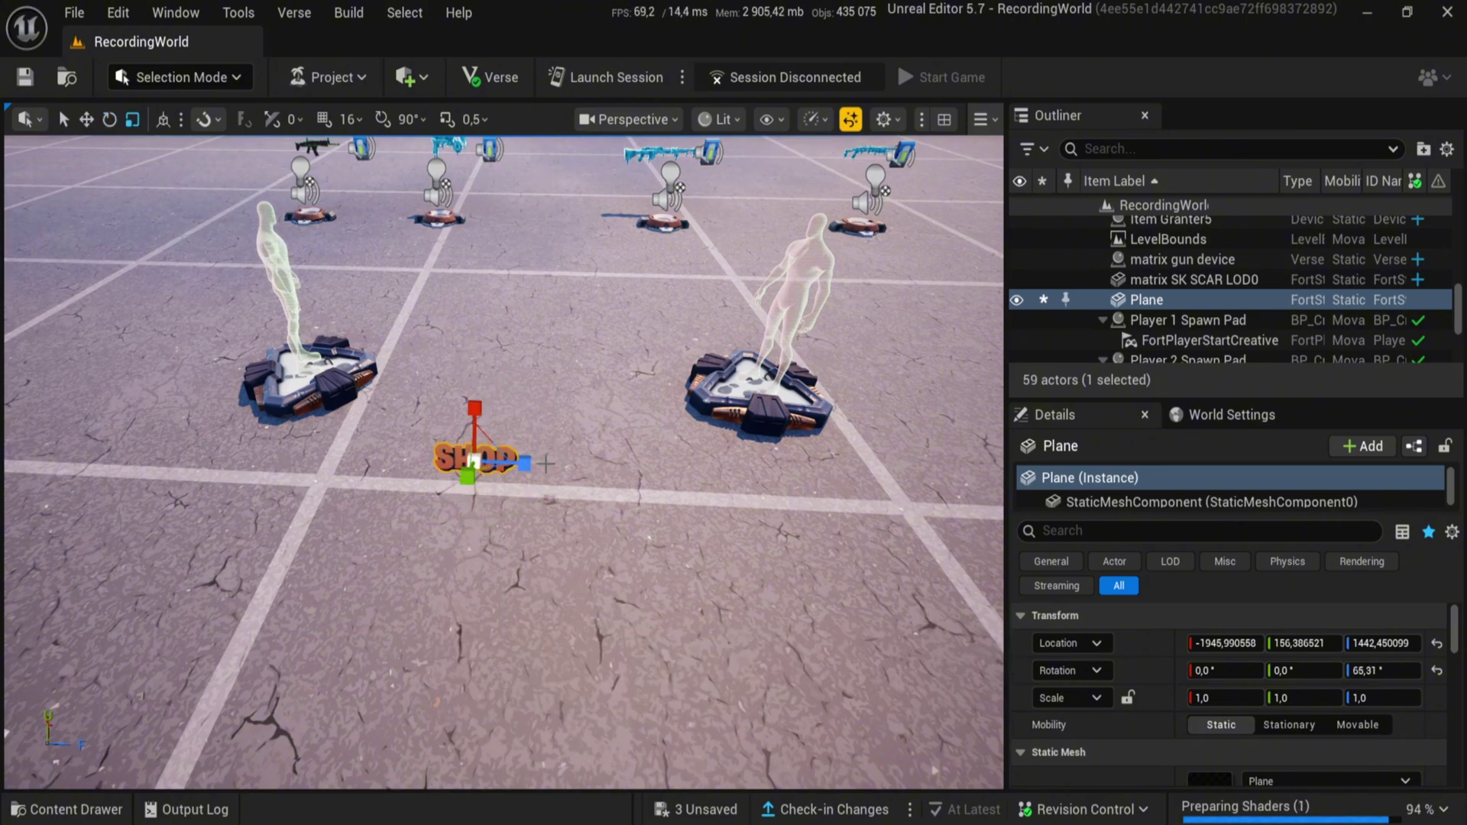
Step: Scale the plane to about 5.36 along Z and stretch its height so the SHOP text stands upright and readable
right_click_drag(545, 464, 533, 483)
left_click_drag(536, 427, 673, 431)
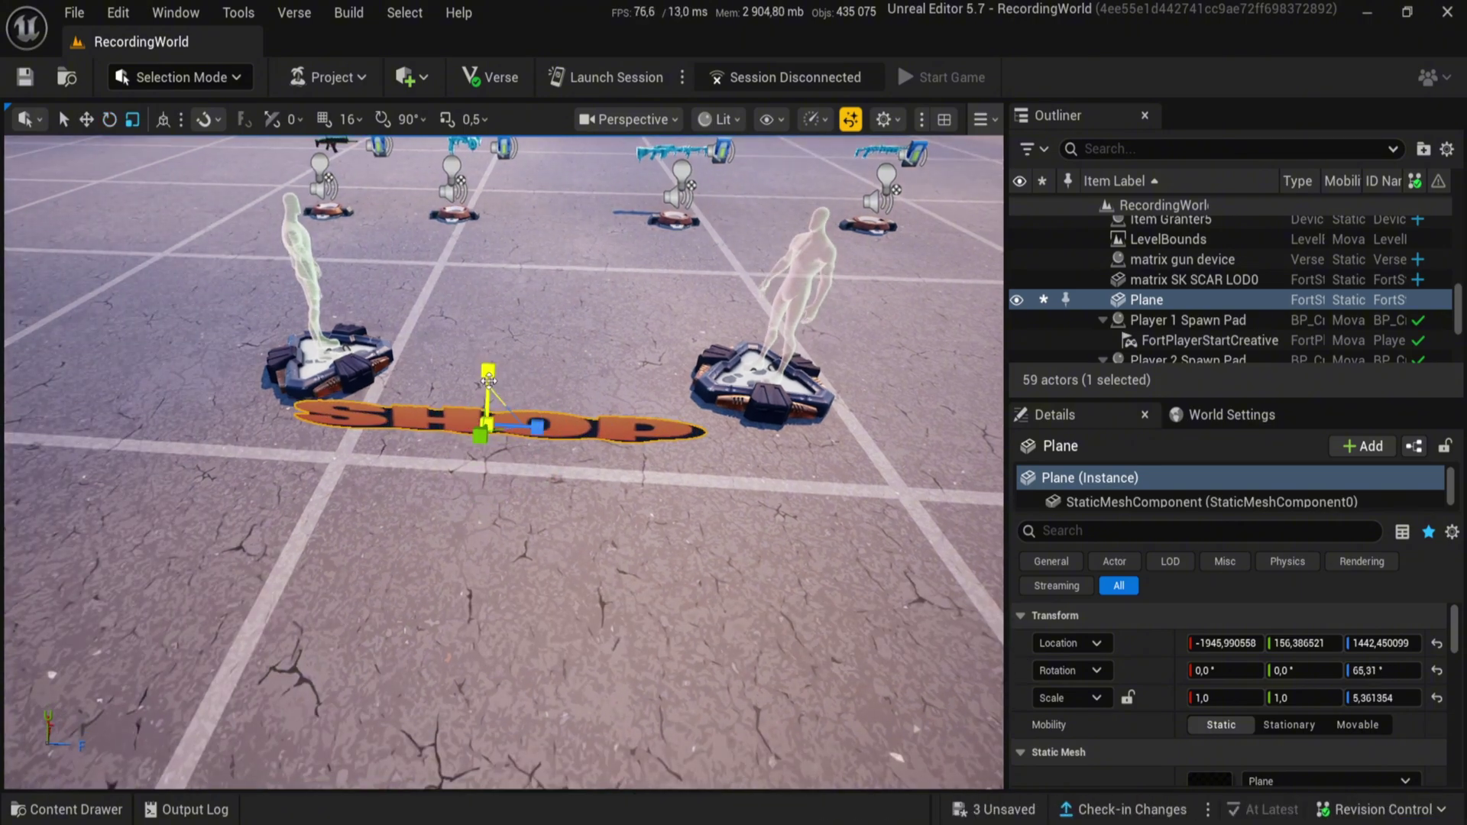
left_click_drag(489, 380, 495, 453)
left_click_drag(484, 373, 484, 433)
right_click_drag(484, 433, 484, 367)
key("s")
left_click(484, 433)
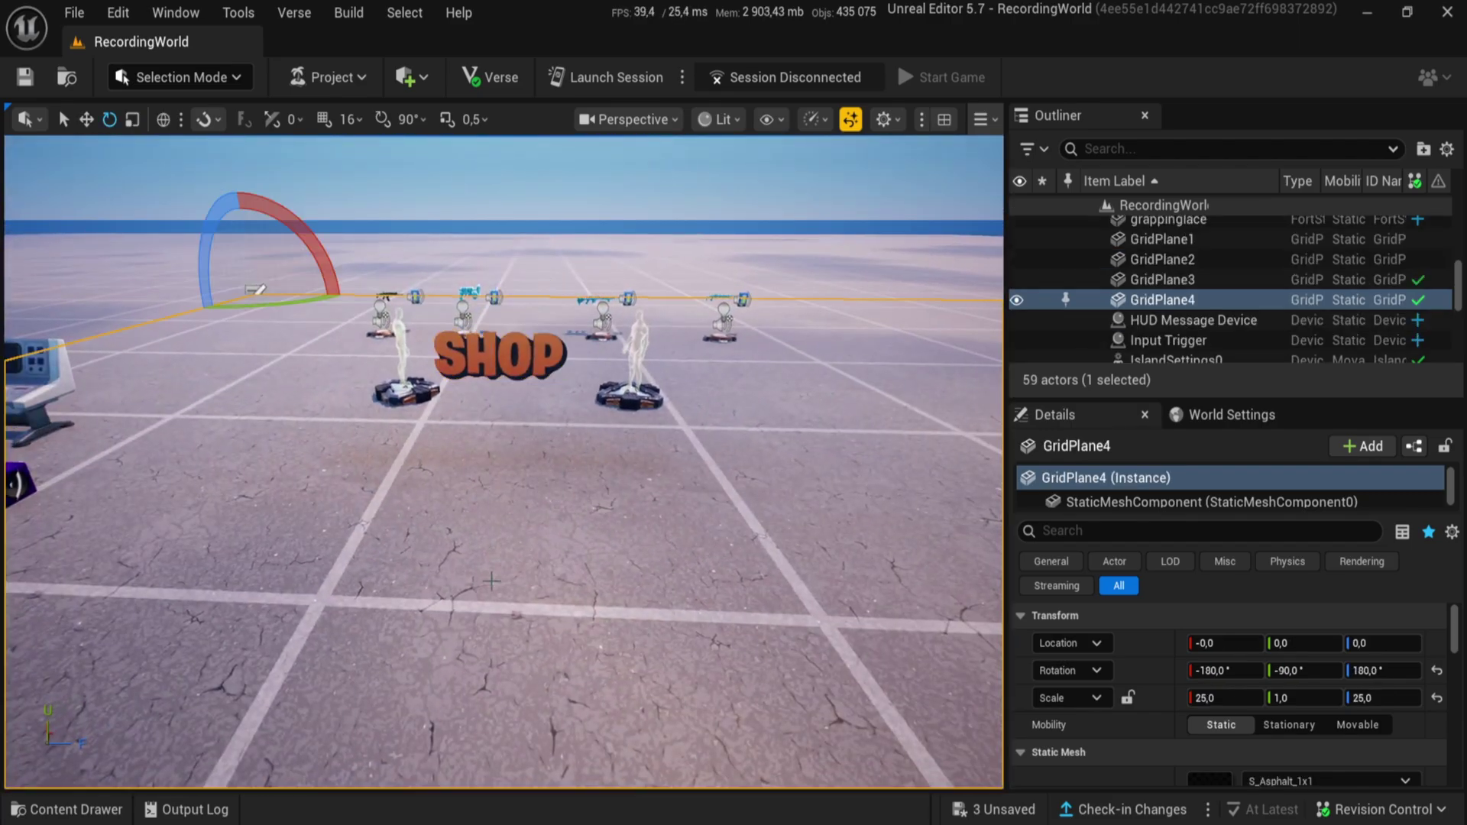
Step: Select the SHOP text plane and change its Can Character Step Up On collision option
right_click_drag(485, 433, 485, 256)
key("w")
left_click(520, 380)
key("s")
right_click_drag(520, 380, 527, 386)
key("s")
key("w")
scroll(1149, 669, "down", 3)
scroll(1281, 708, "down", 5)
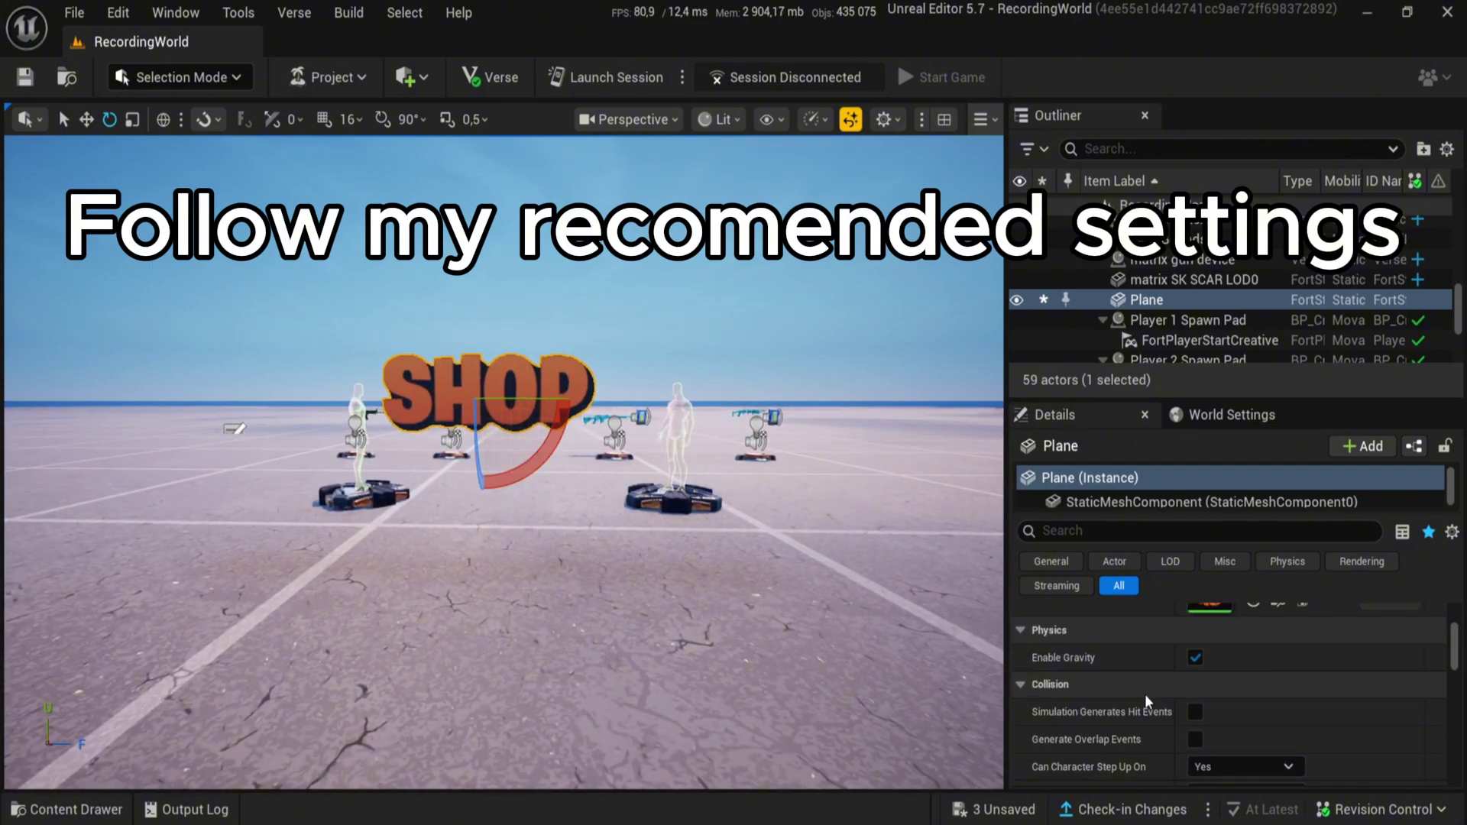
left_click(1241, 702)
left_click(1218, 721)
Step: Set the SHOP plane's collision preset to NoCollision and turn off Cast Shadow
left_click(1221, 727)
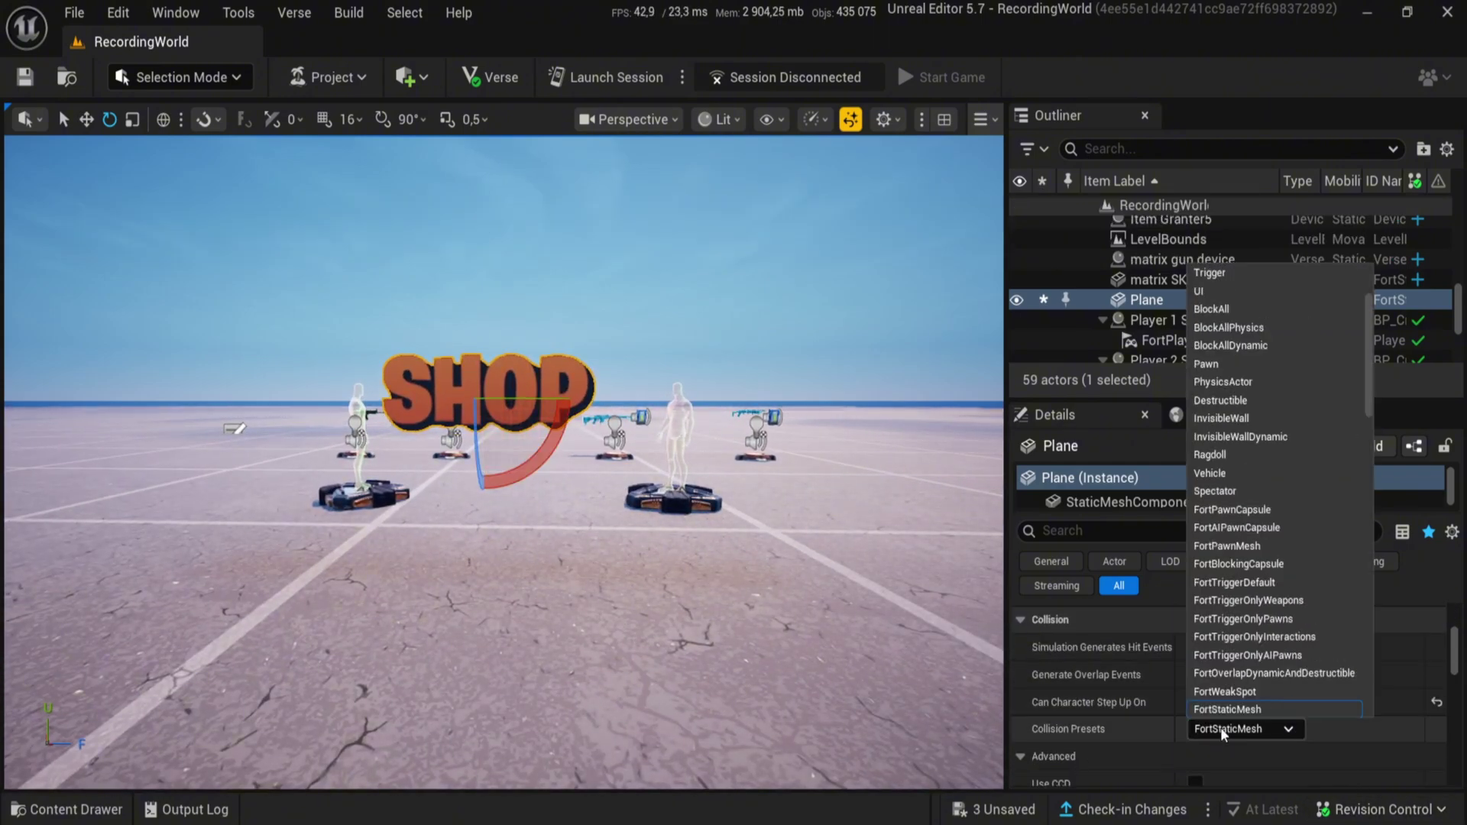
scroll(1238, 382, "up", 3)
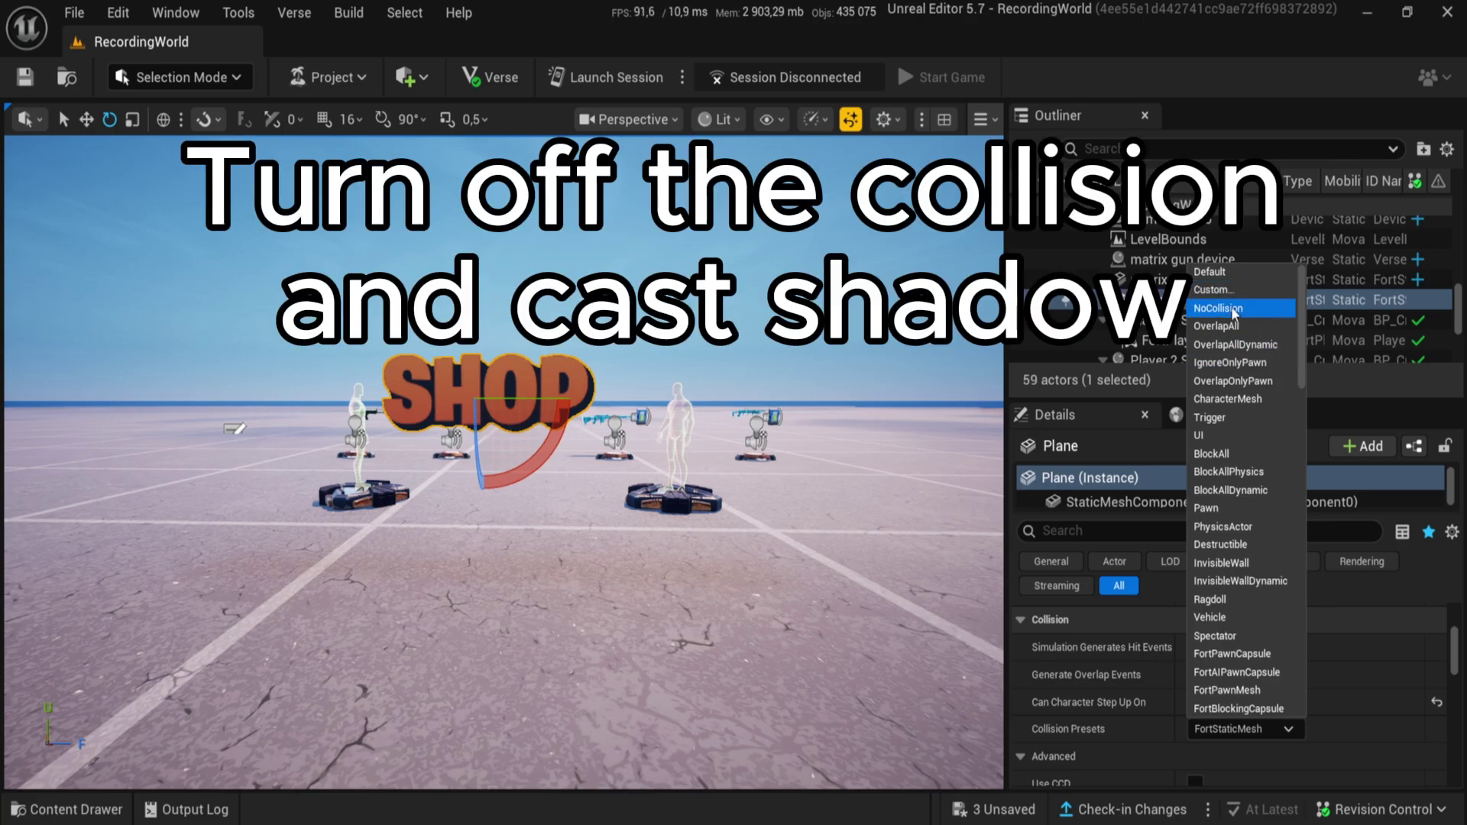
left_click(1232, 309)
scroll(1172, 694, "down", 6)
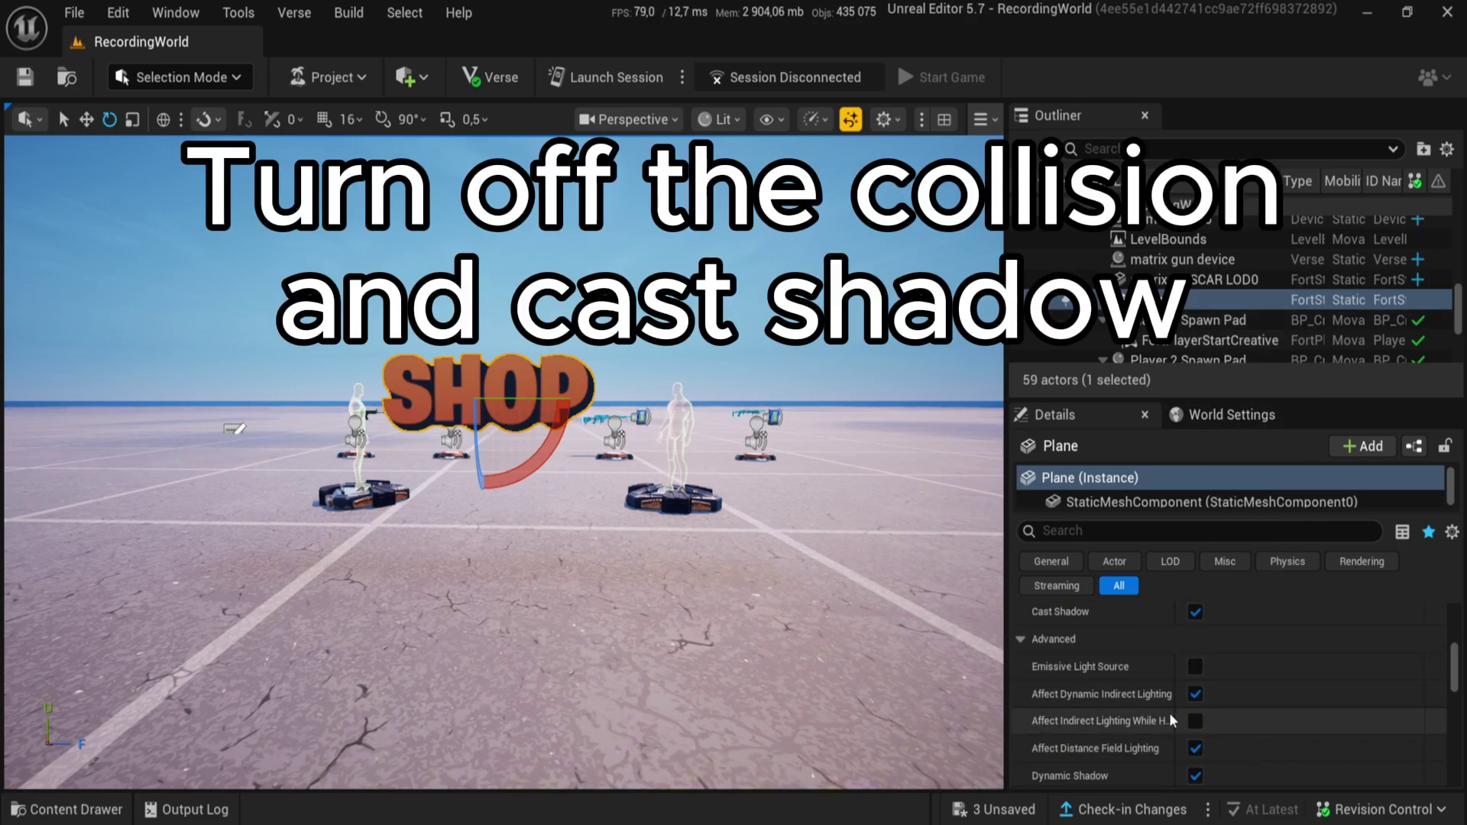
scroll(1169, 712, "up", 2)
left_click(1194, 677)
Step: Set the SHOP plane's Detail Mode to High in its advanced rendering settings
scroll(1126, 686, "down", 7)
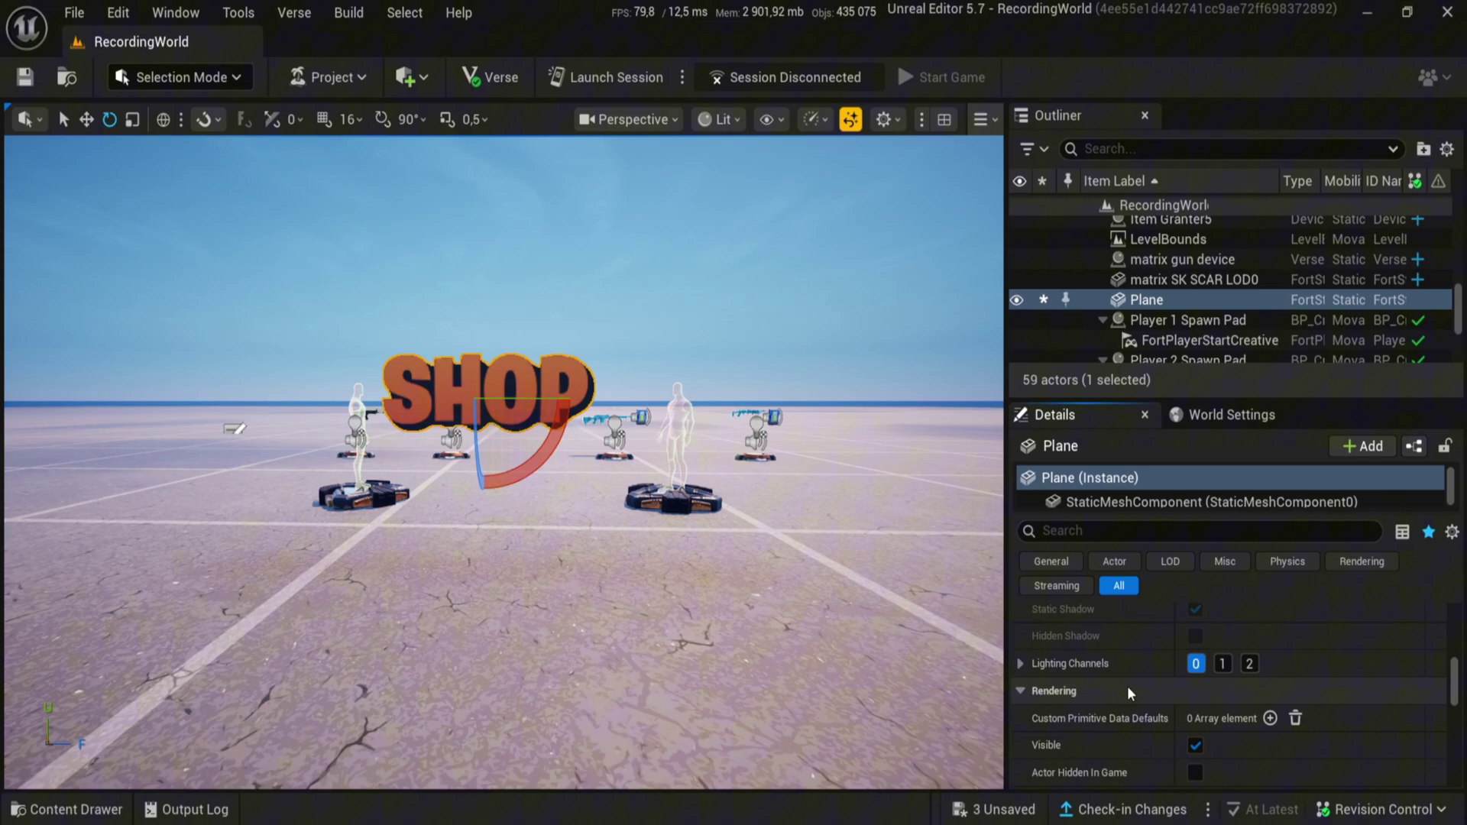
scroll(1126, 686, "down", 3)
left_click(1029, 704)
scroll(1128, 707, "down", 10)
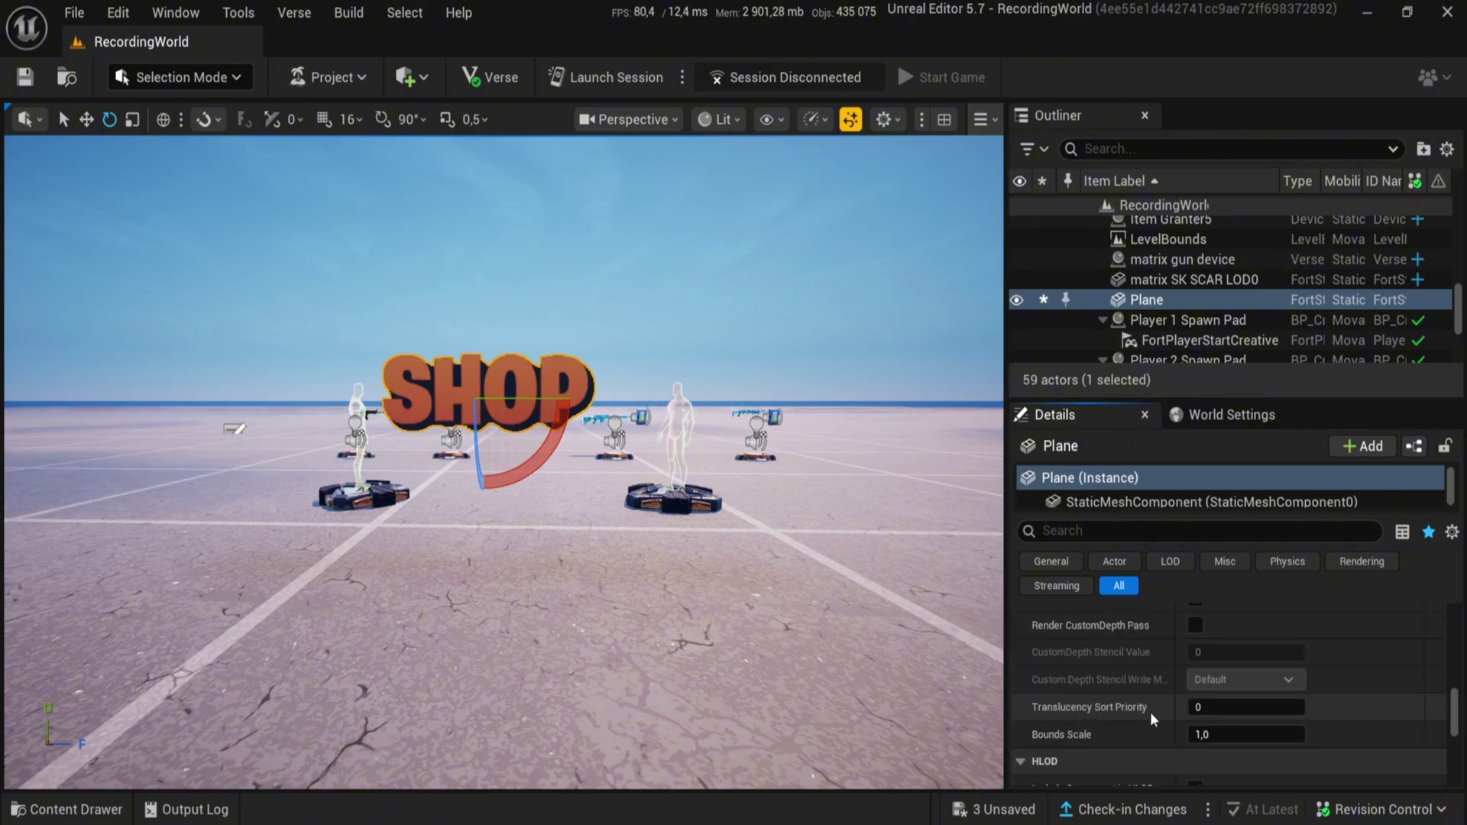
scroll(1152, 718, "down", 1)
scroll(1102, 680, "down", 10)
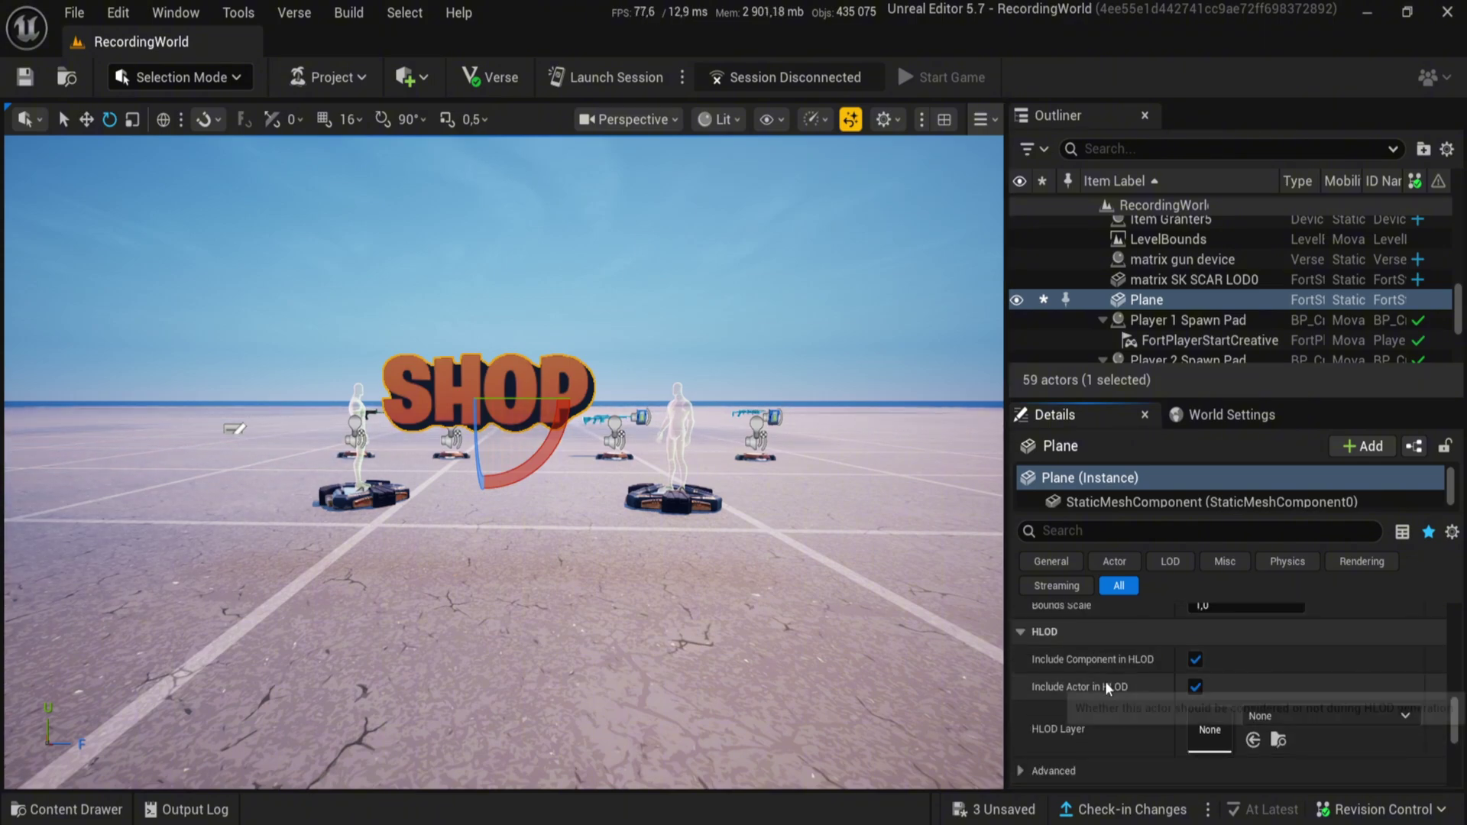
scroll(1145, 698, "down", 2)
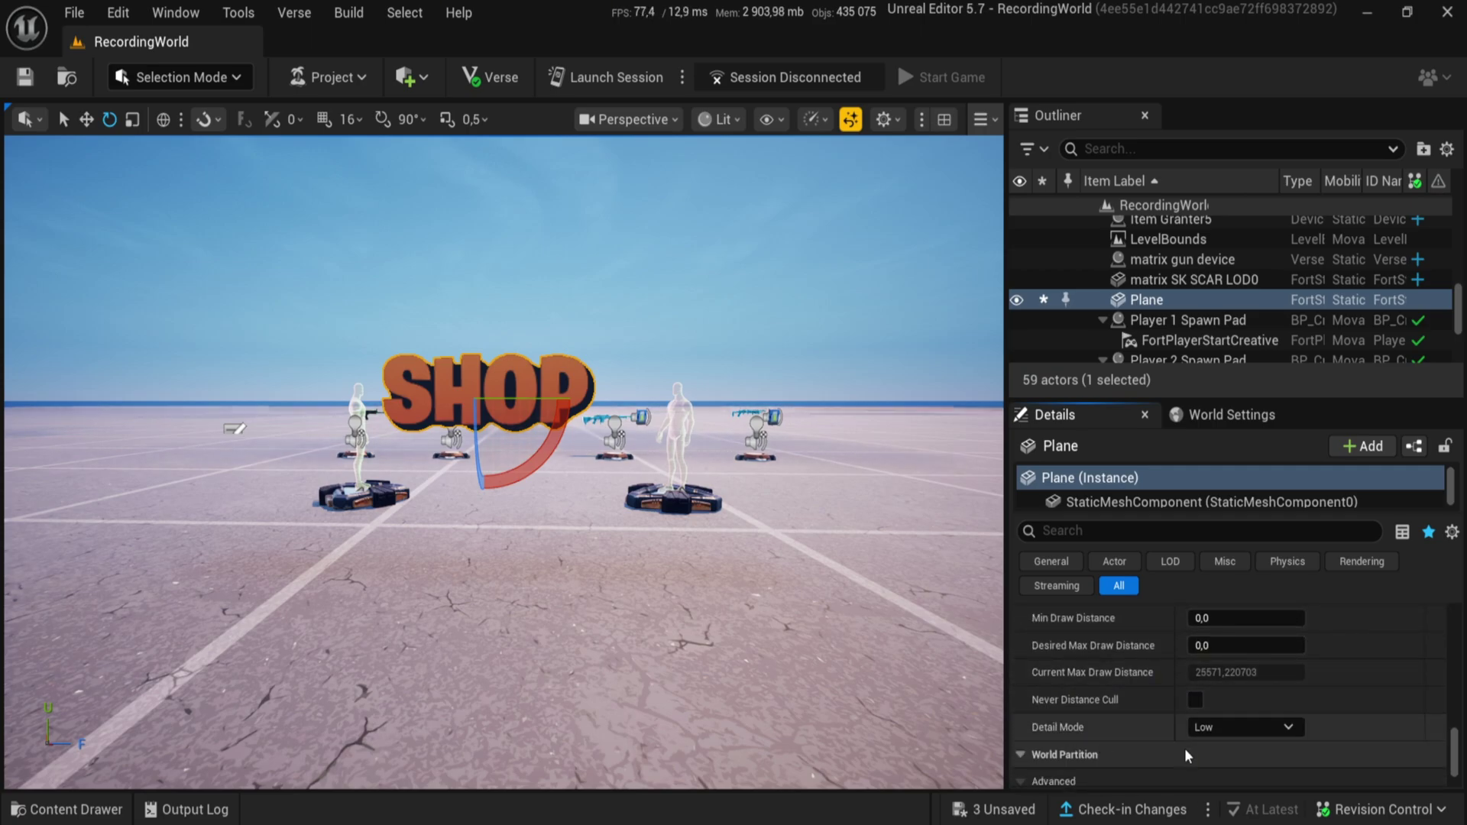
left_click(1227, 727)
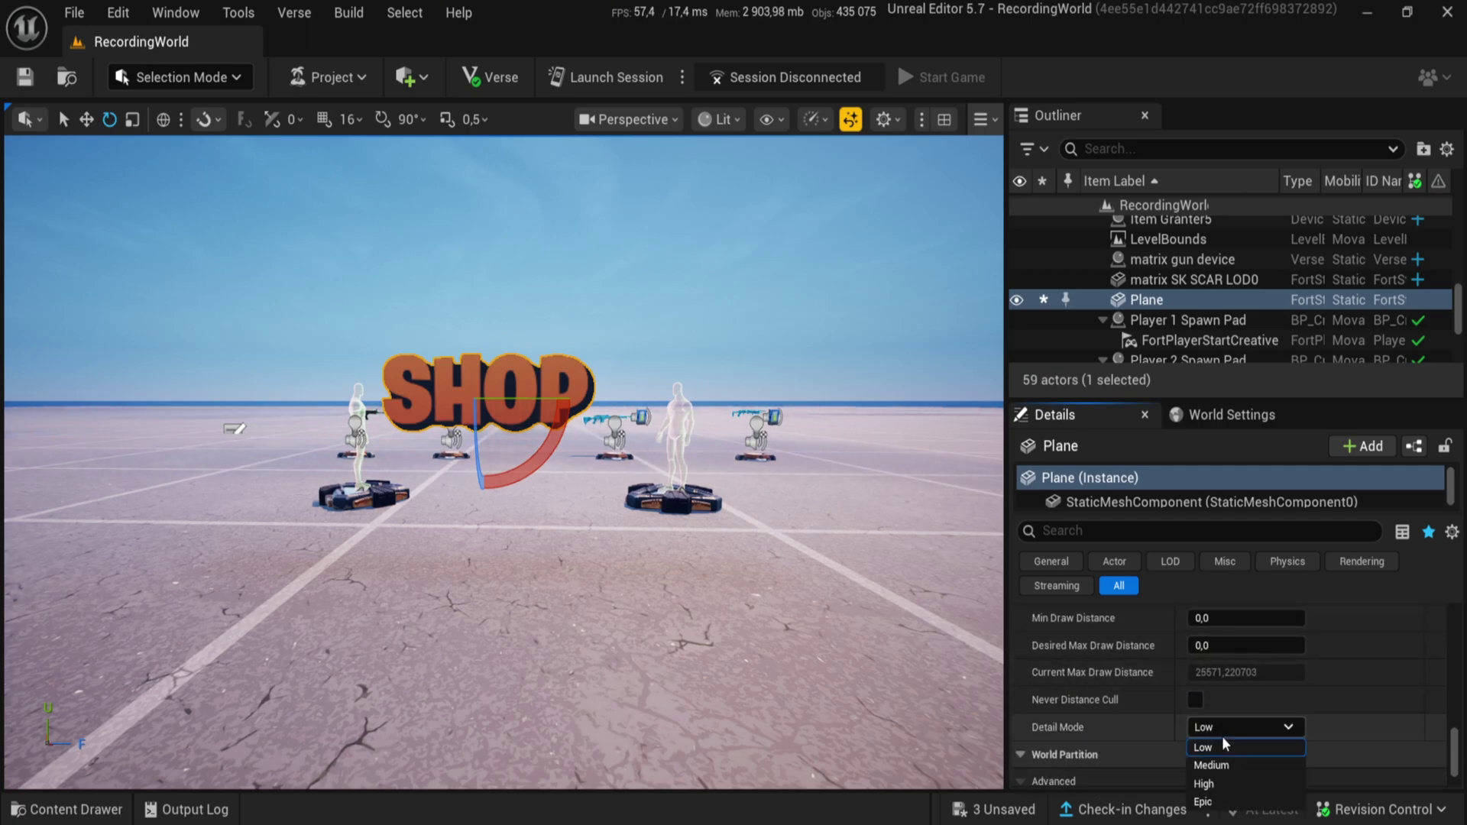
left_click(1217, 784)
scroll(1124, 726, "down", 3)
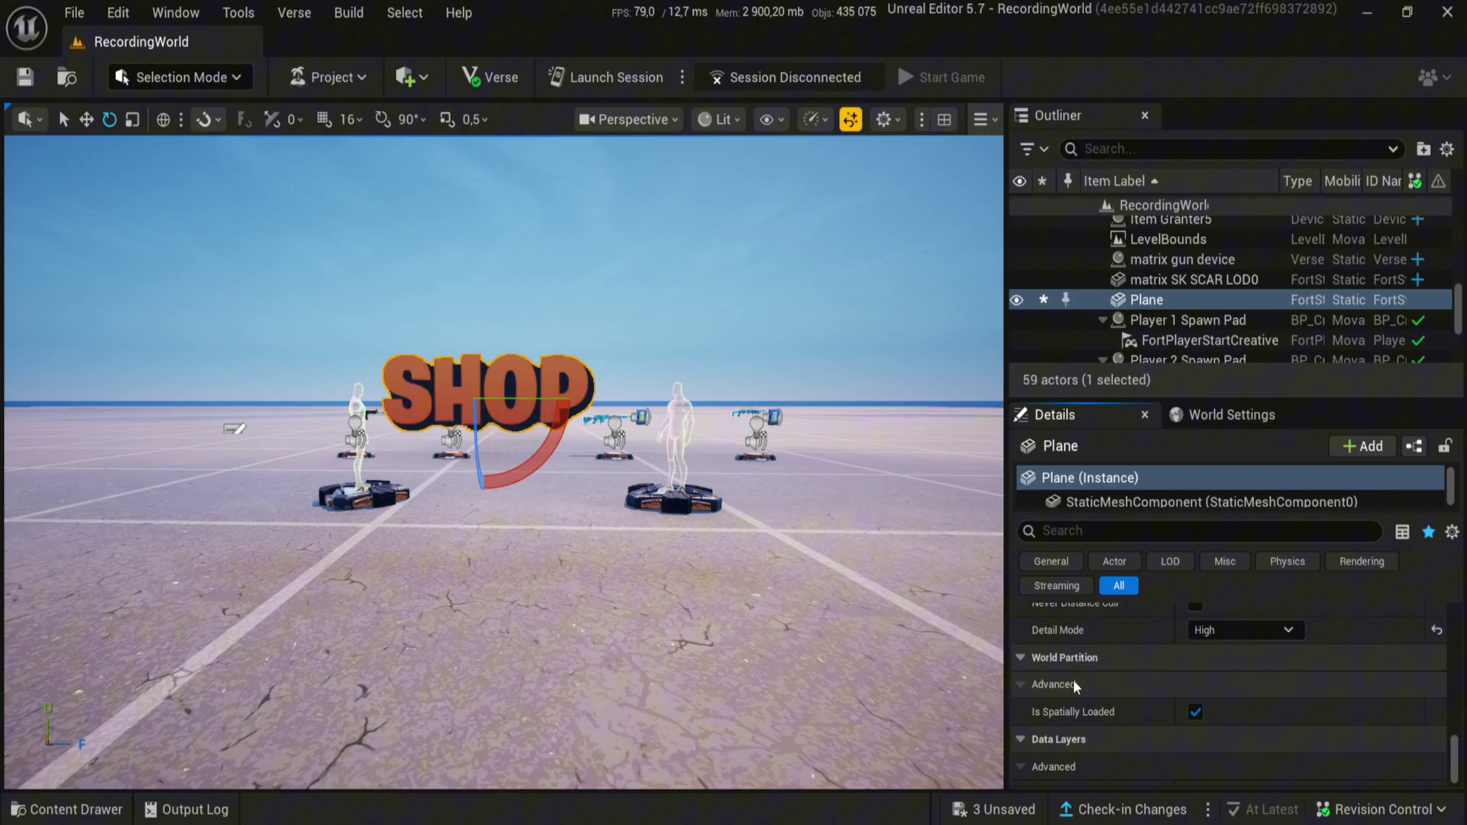
Step: Deselect everything in the level and view the SHOP text from farther away and from close up
left_click(774, 652)
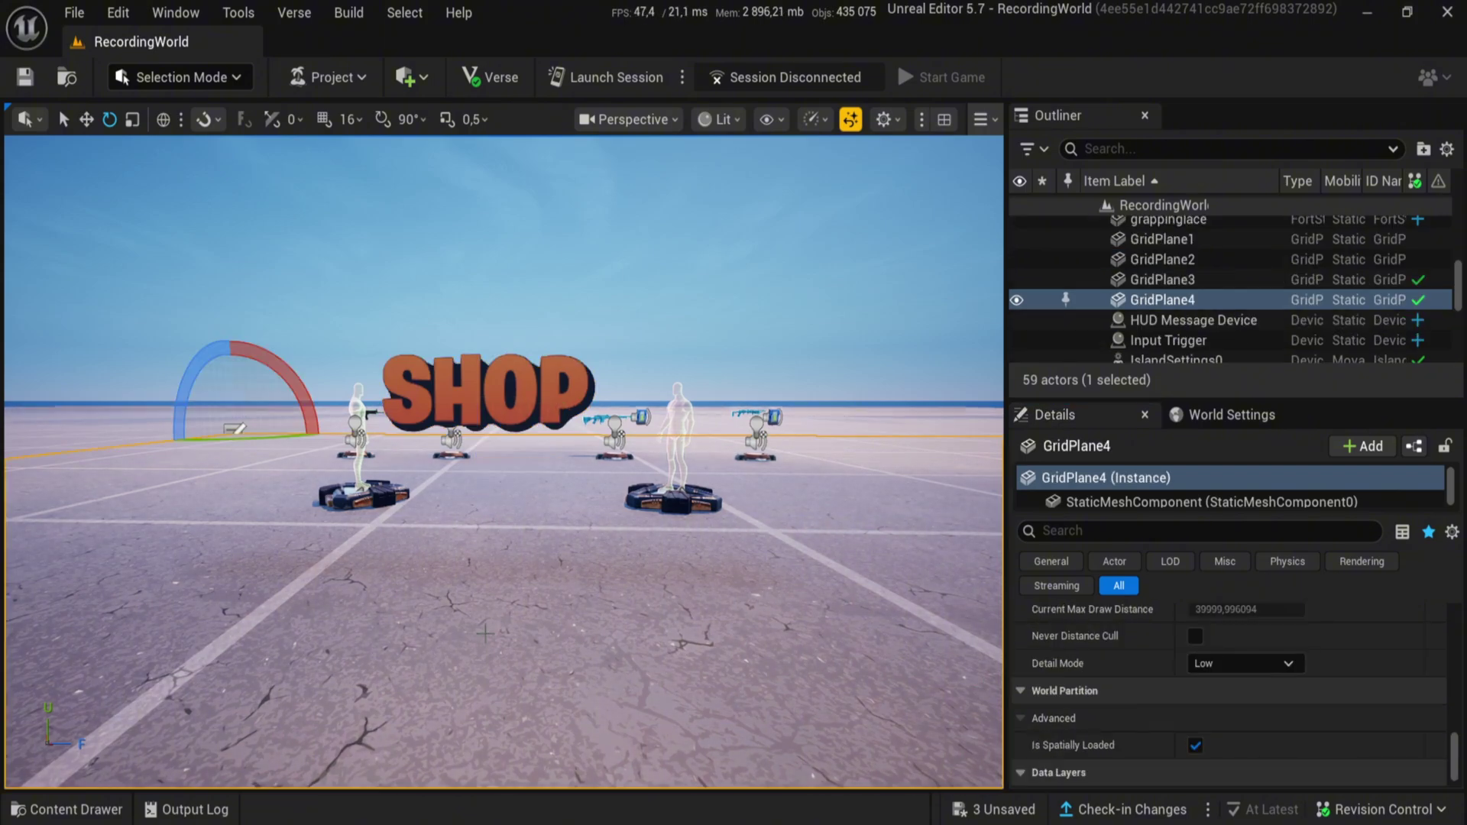
scroll(774, 652, "down", 4)
scroll(642, 629, "up", 3)
scroll(510, 607, "down", 5)
key("Escape")
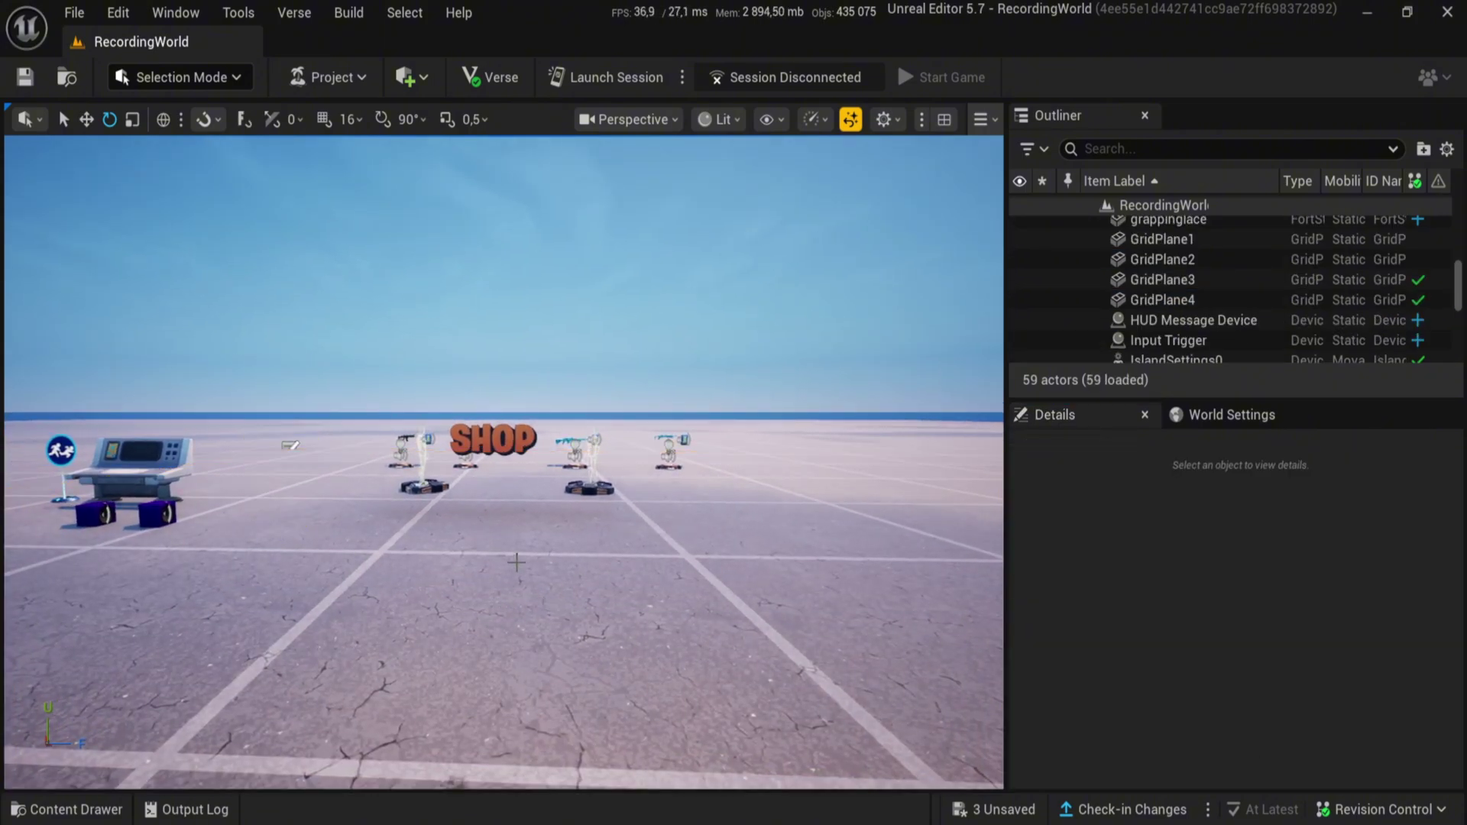
key("w")
right_click_drag(510, 607, 527, 650)
key("s")
right_click_drag(504, 573, 504, 563)
key("w")
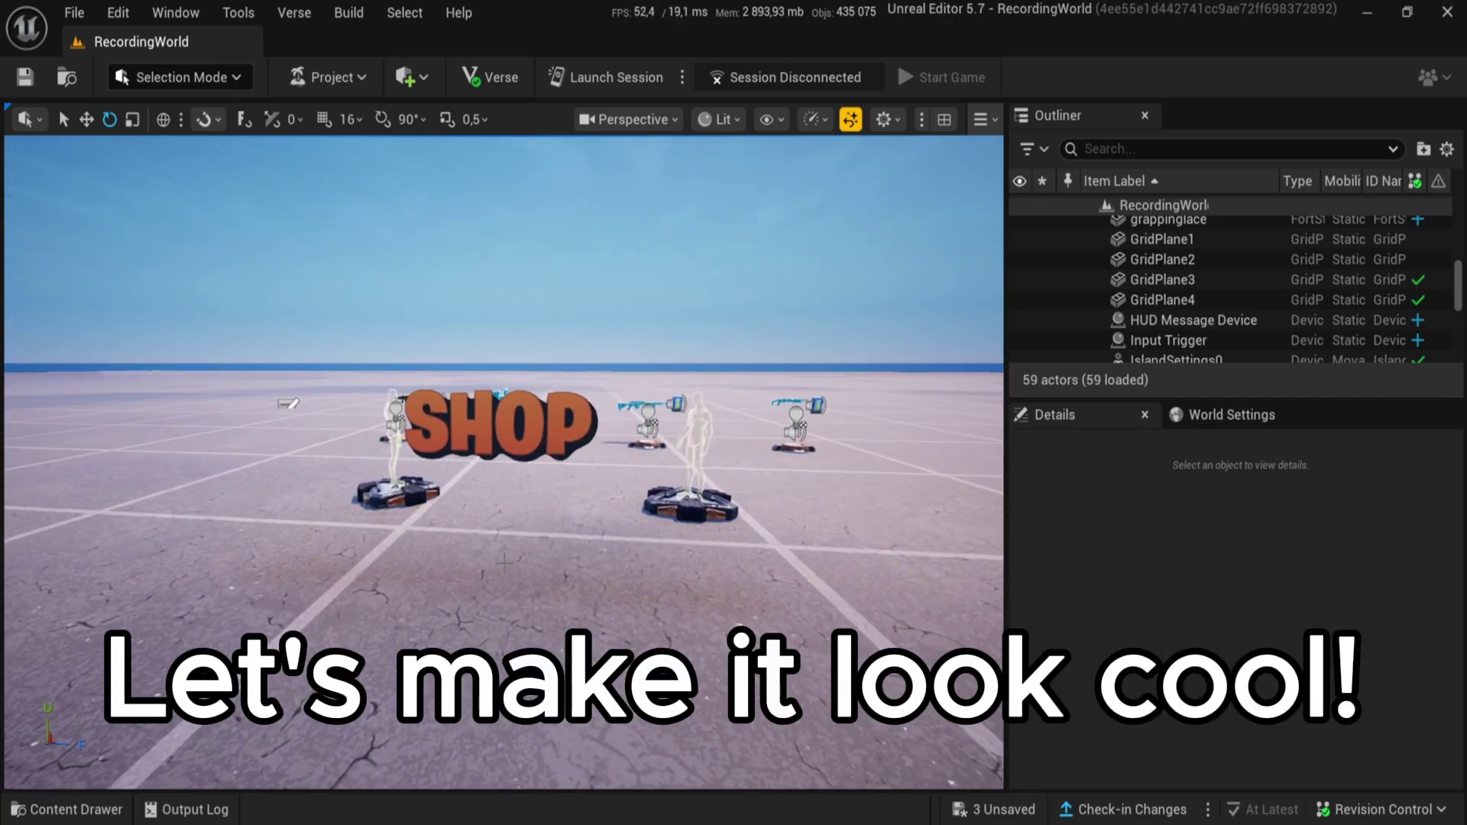
Step: Open the text2d_Mat material and set its Blend Mode to Translucent
key("ctrl+space")
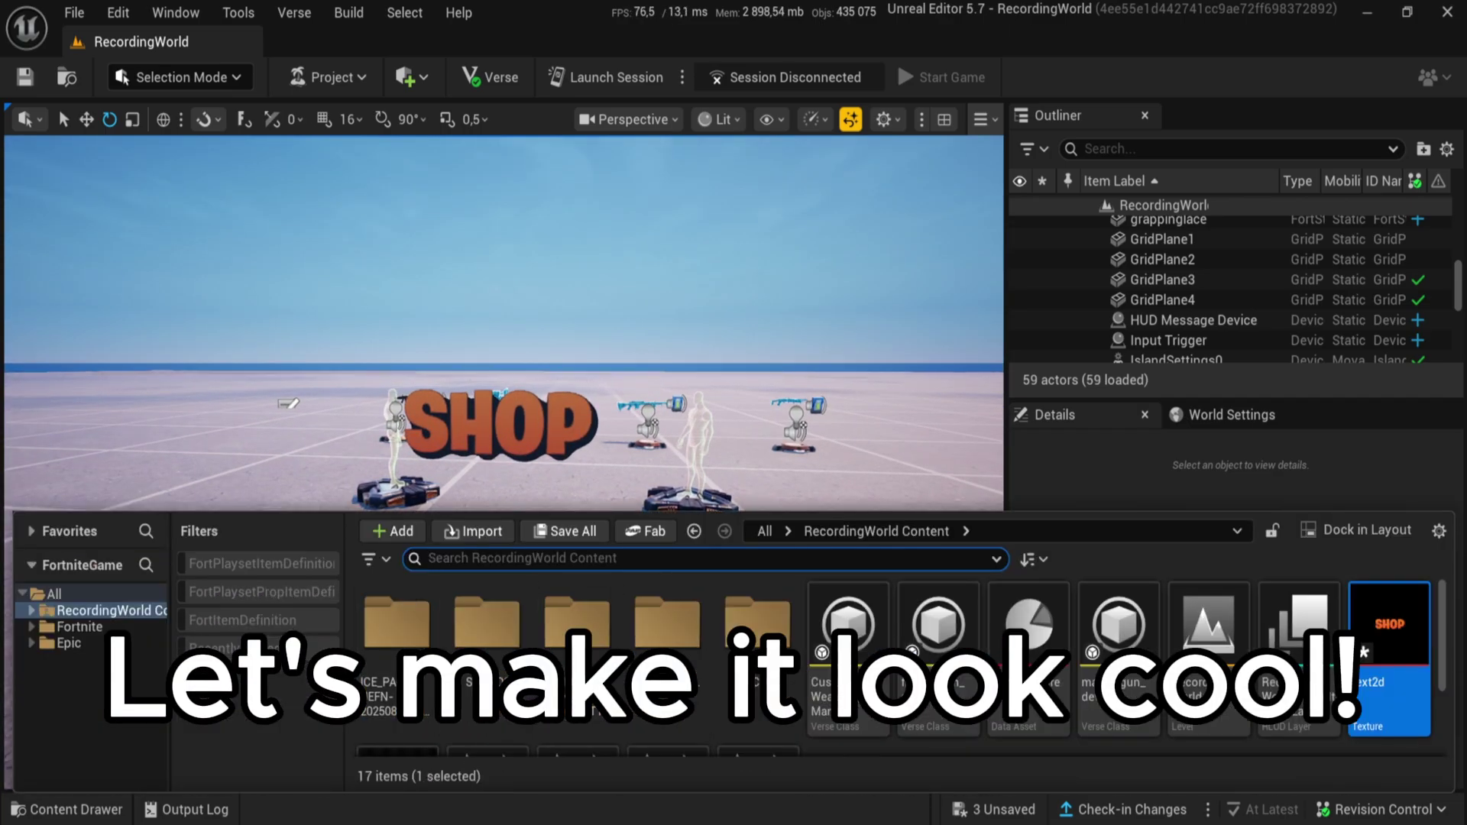
scroll(622, 676, "down", 3)
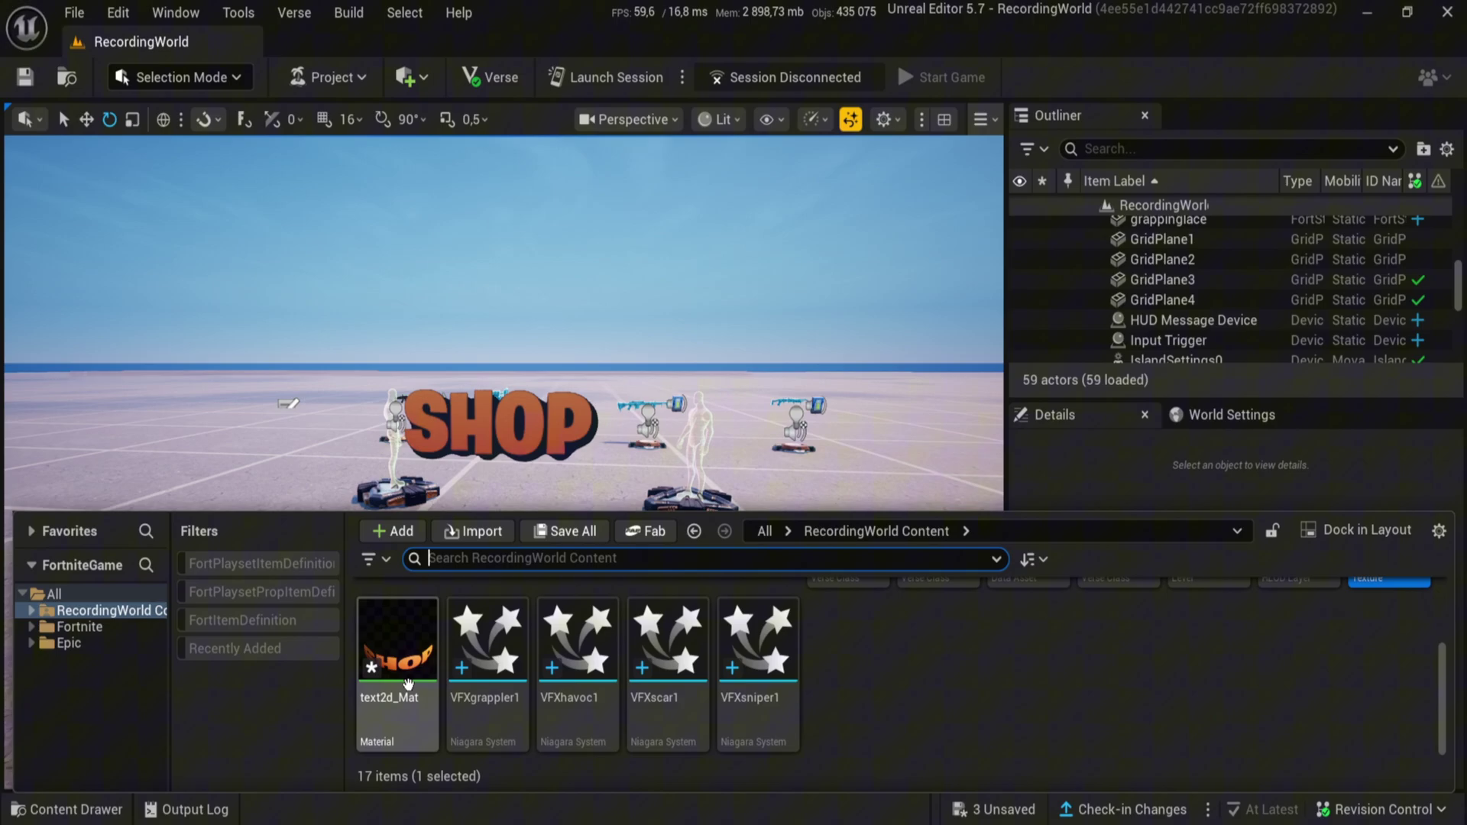
double_click(411, 691)
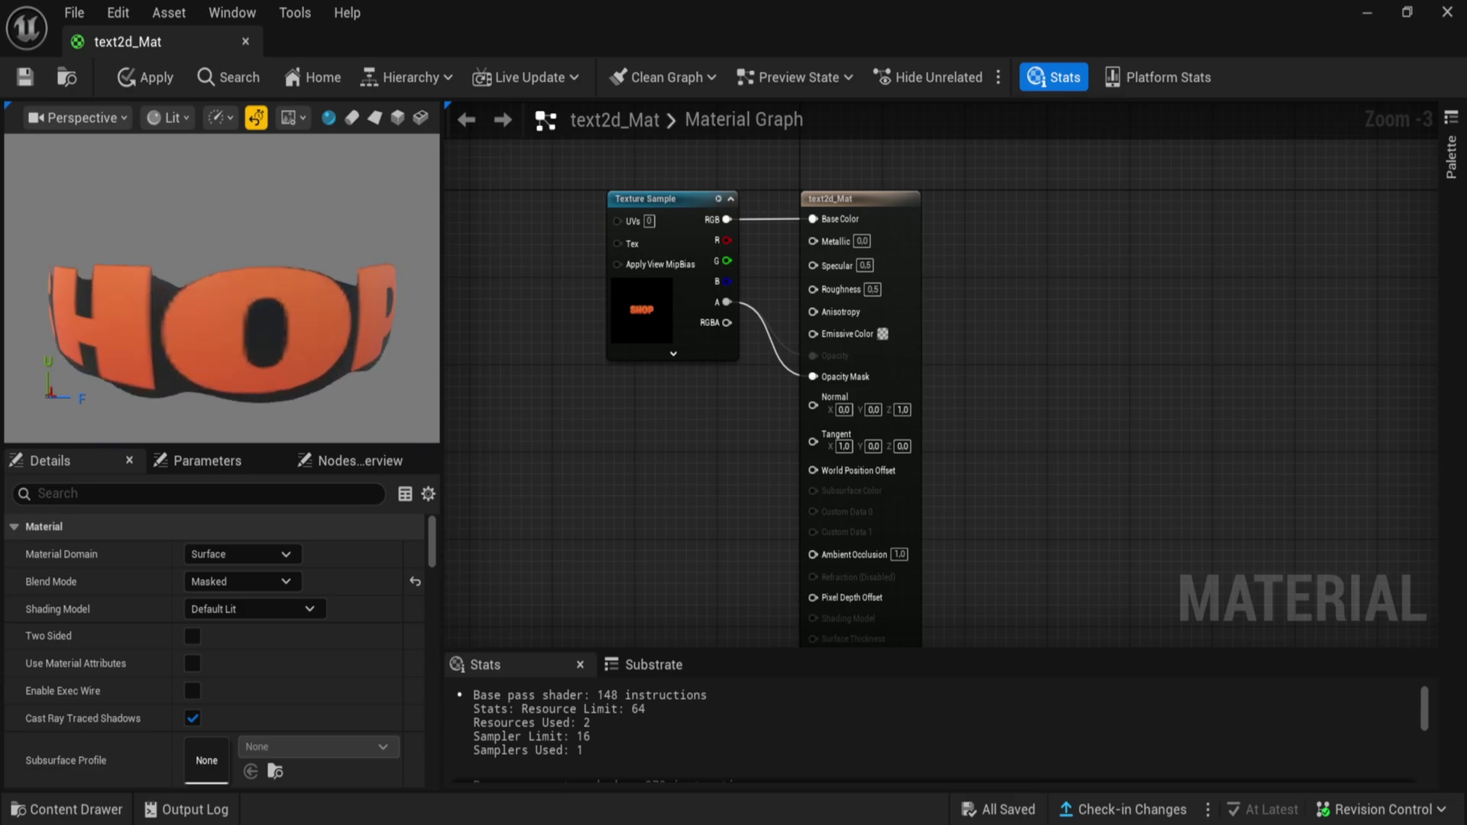
left_click(262, 589)
left_click(228, 642)
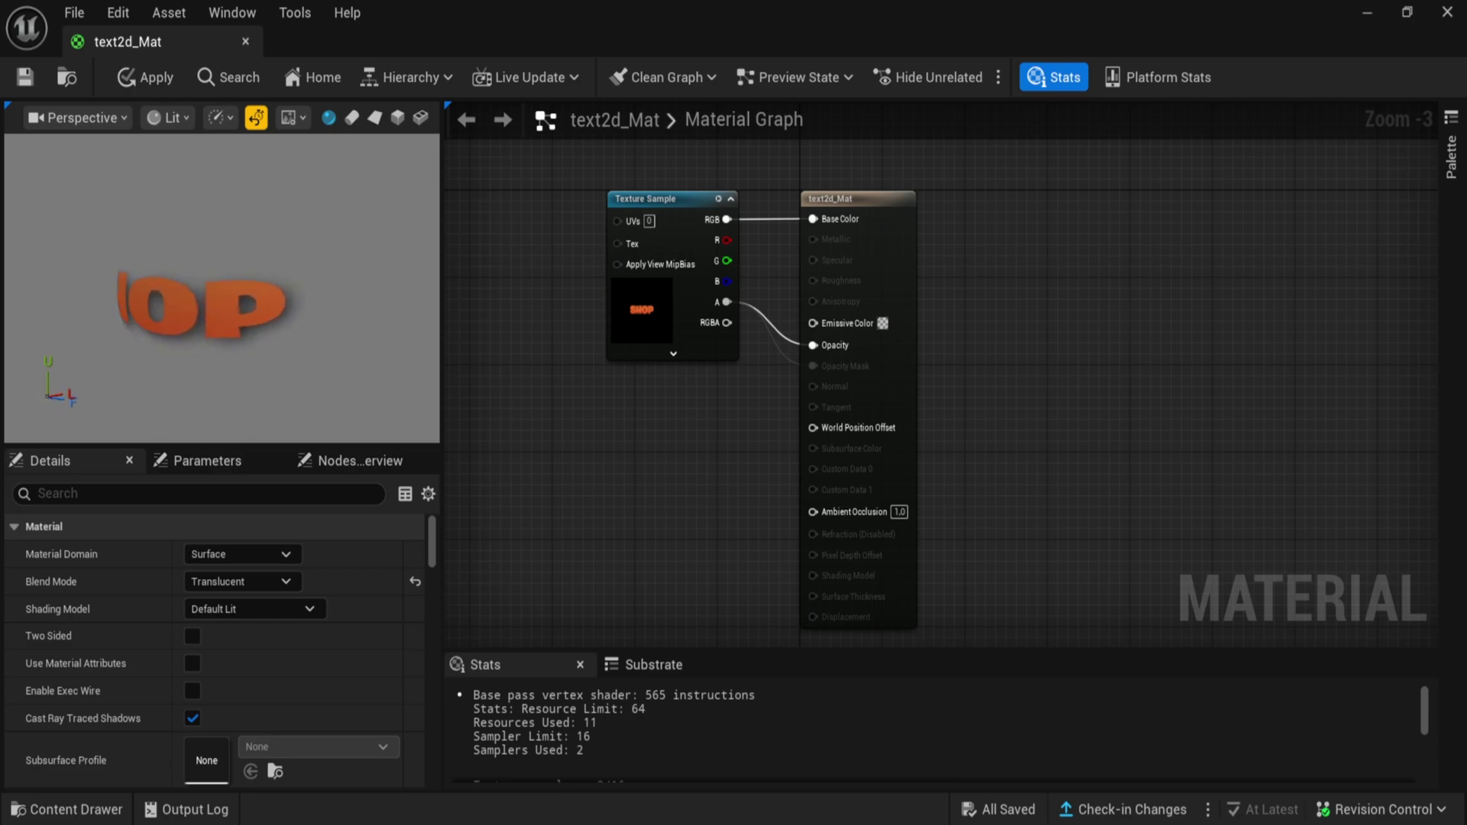
left_click_drag(246, 379, 207, 365)
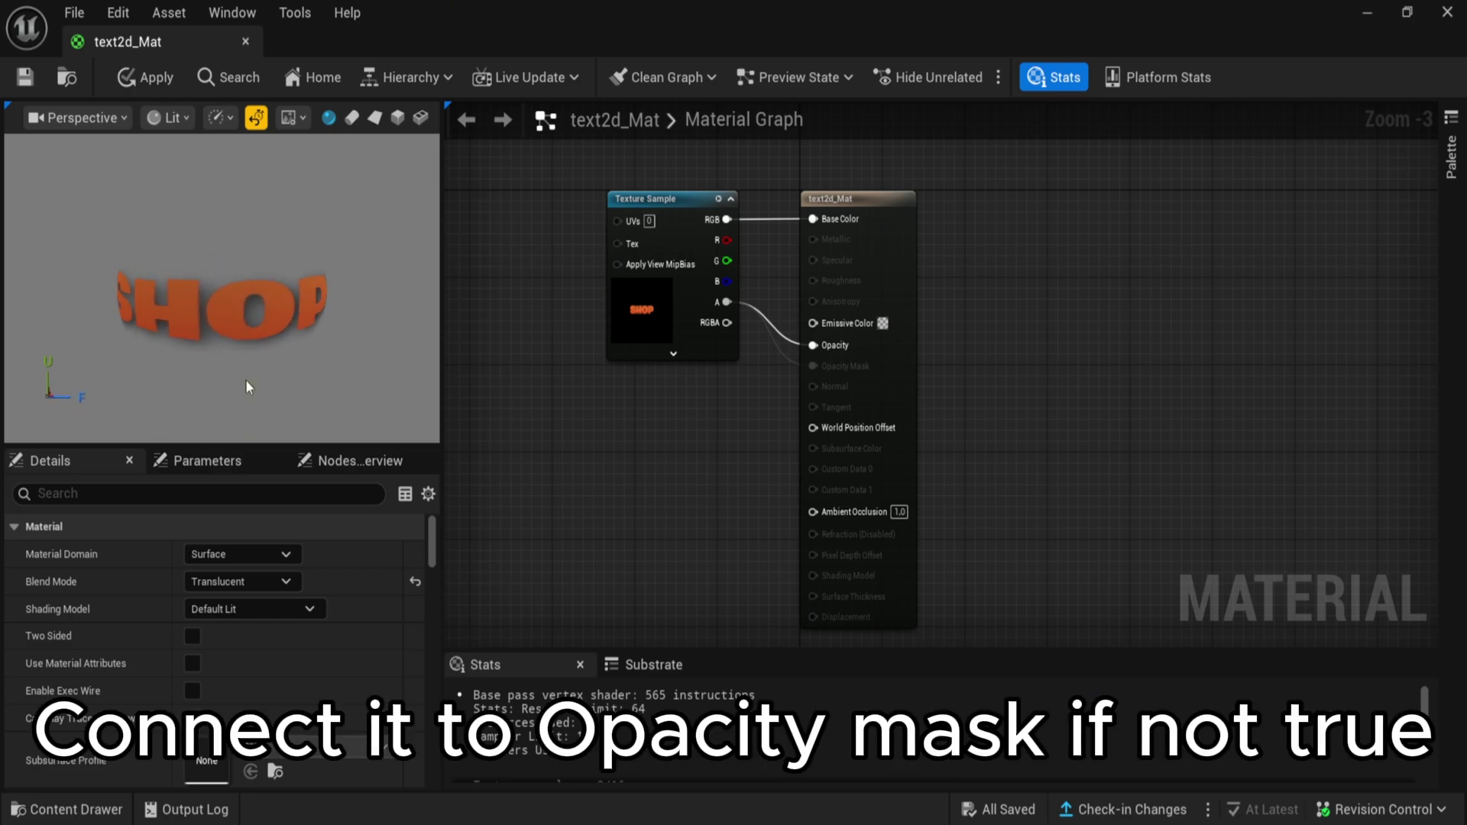
Step: Paste the copied material nodes into the graph and place the whole group to the left of the existing texture and output nodes
right_click_drag(617, 475, 1042, 440)
scroll(781, 407, "down", 3)
scroll(778, 398, "up", 2)
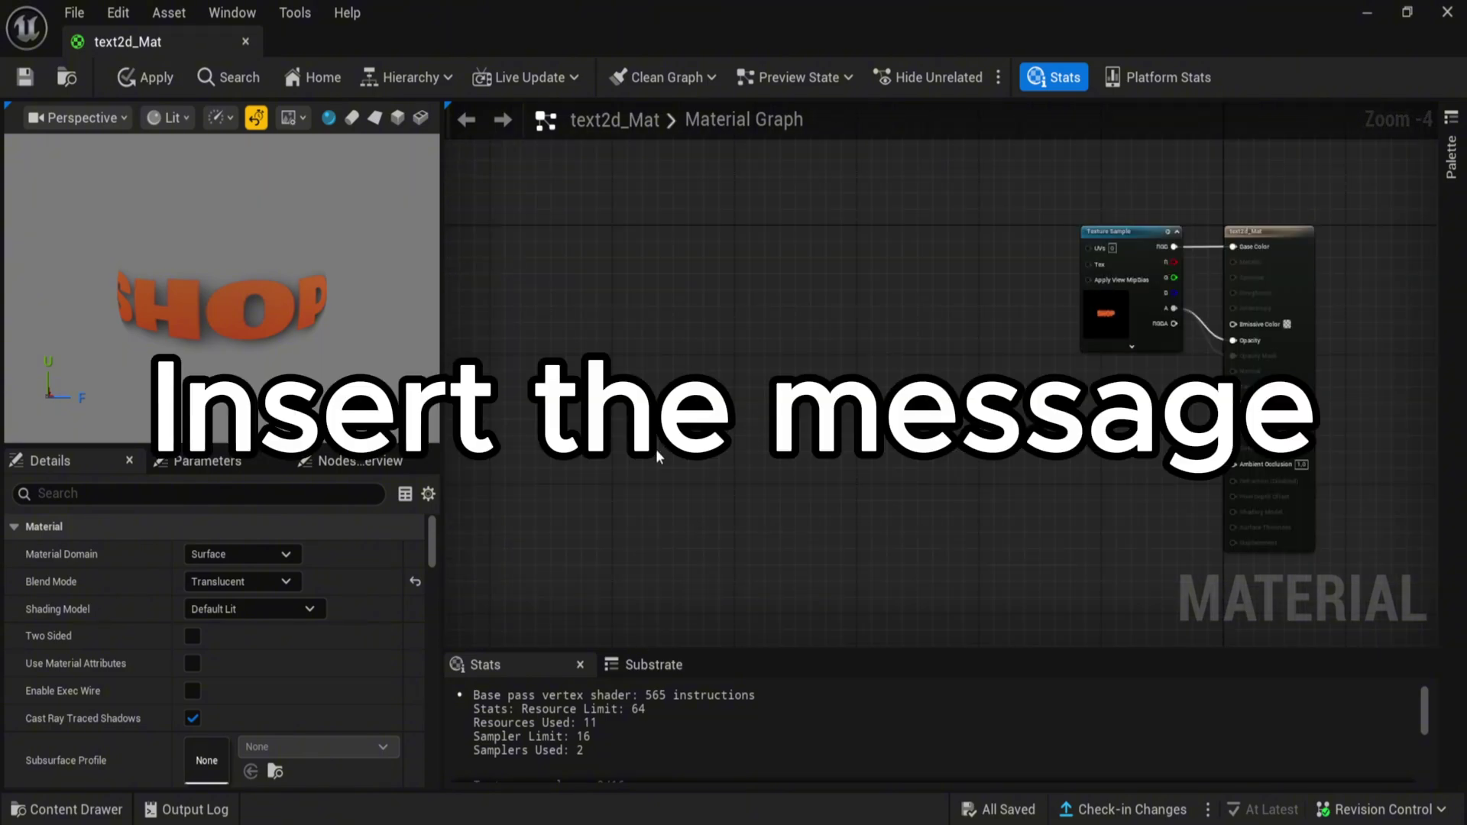
key("ctrl+v")
scroll(928, 394, "down", 3)
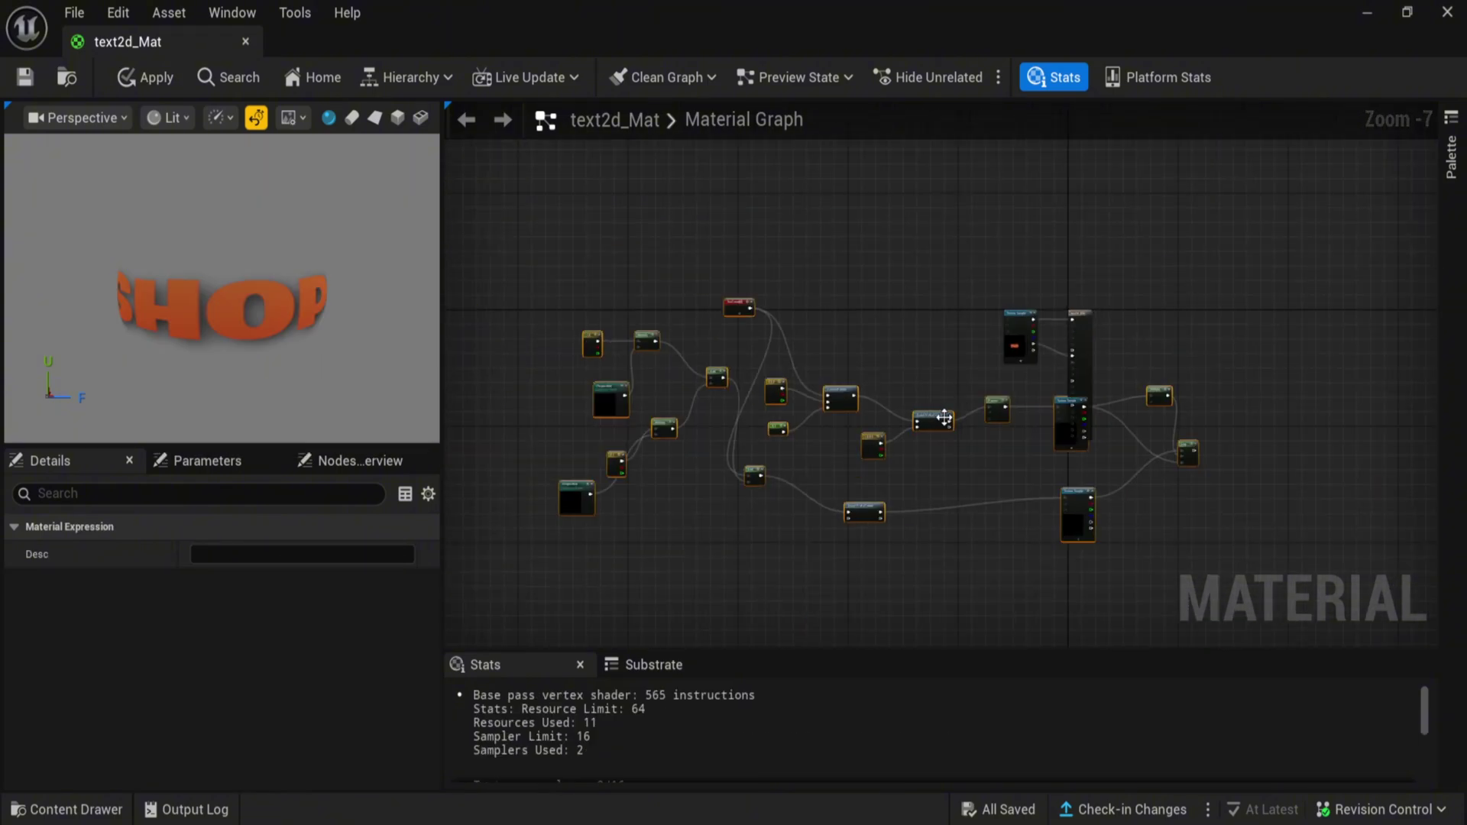
left_click_drag(944, 419, 745, 392)
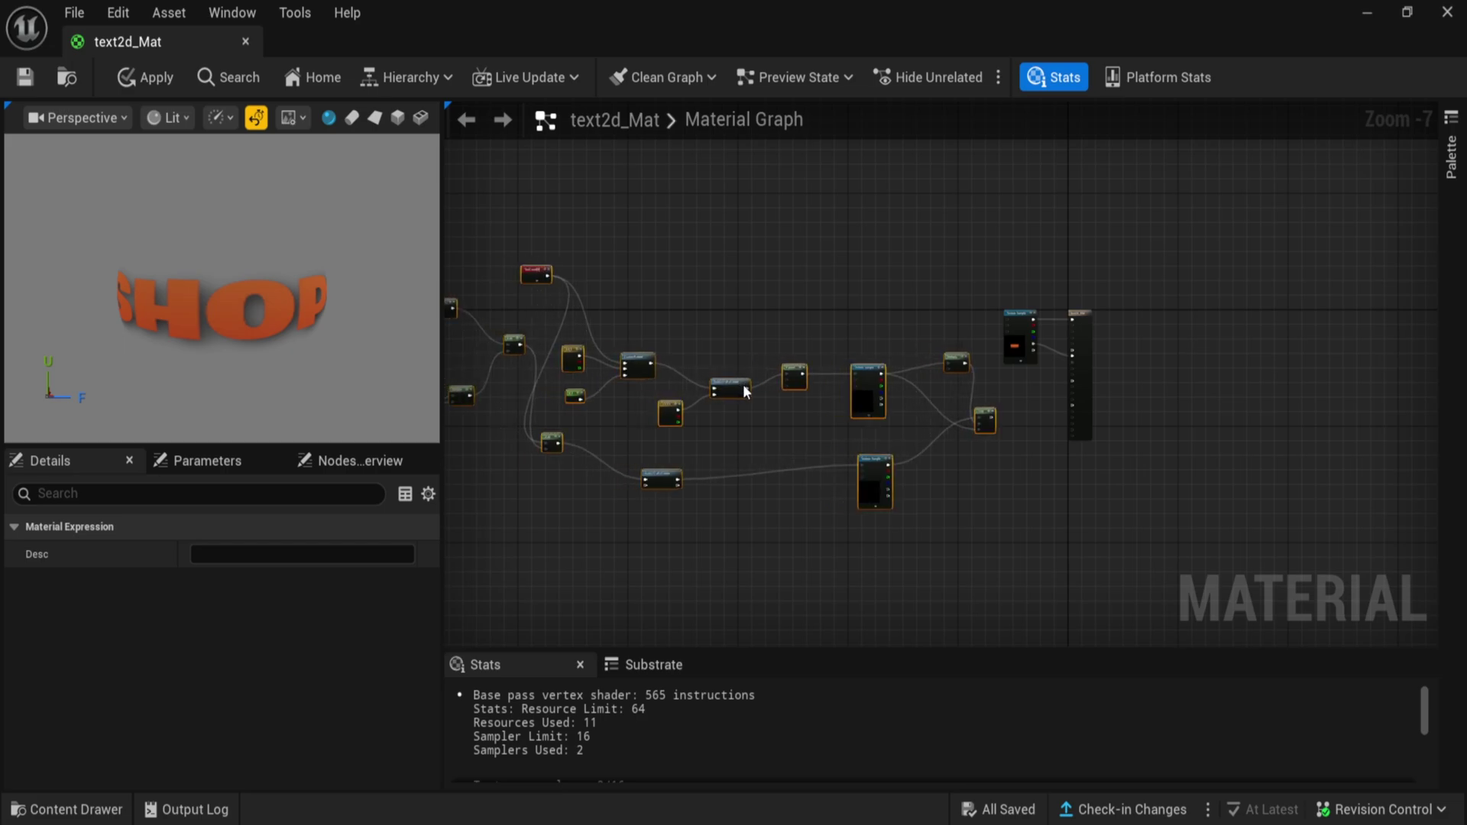
scroll(909, 384, "up", 2)
left_click(873, 315)
Step: Assign the text2d texture to the pasted lower Texture Sample node that feeds the Lerp's A input
scroll(904, 414, "up", 2)
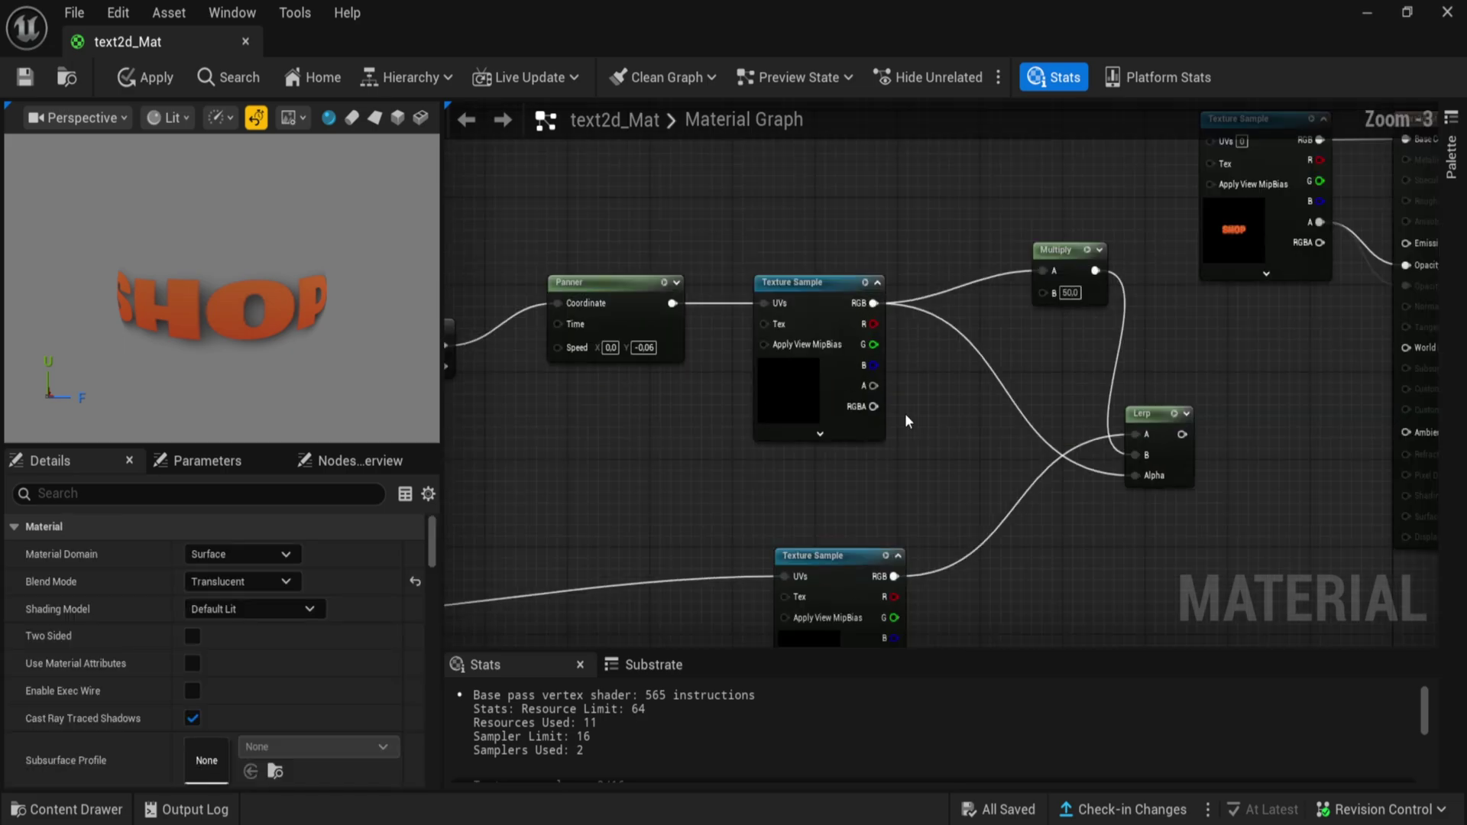
right_click_drag(891, 466, 881, 306)
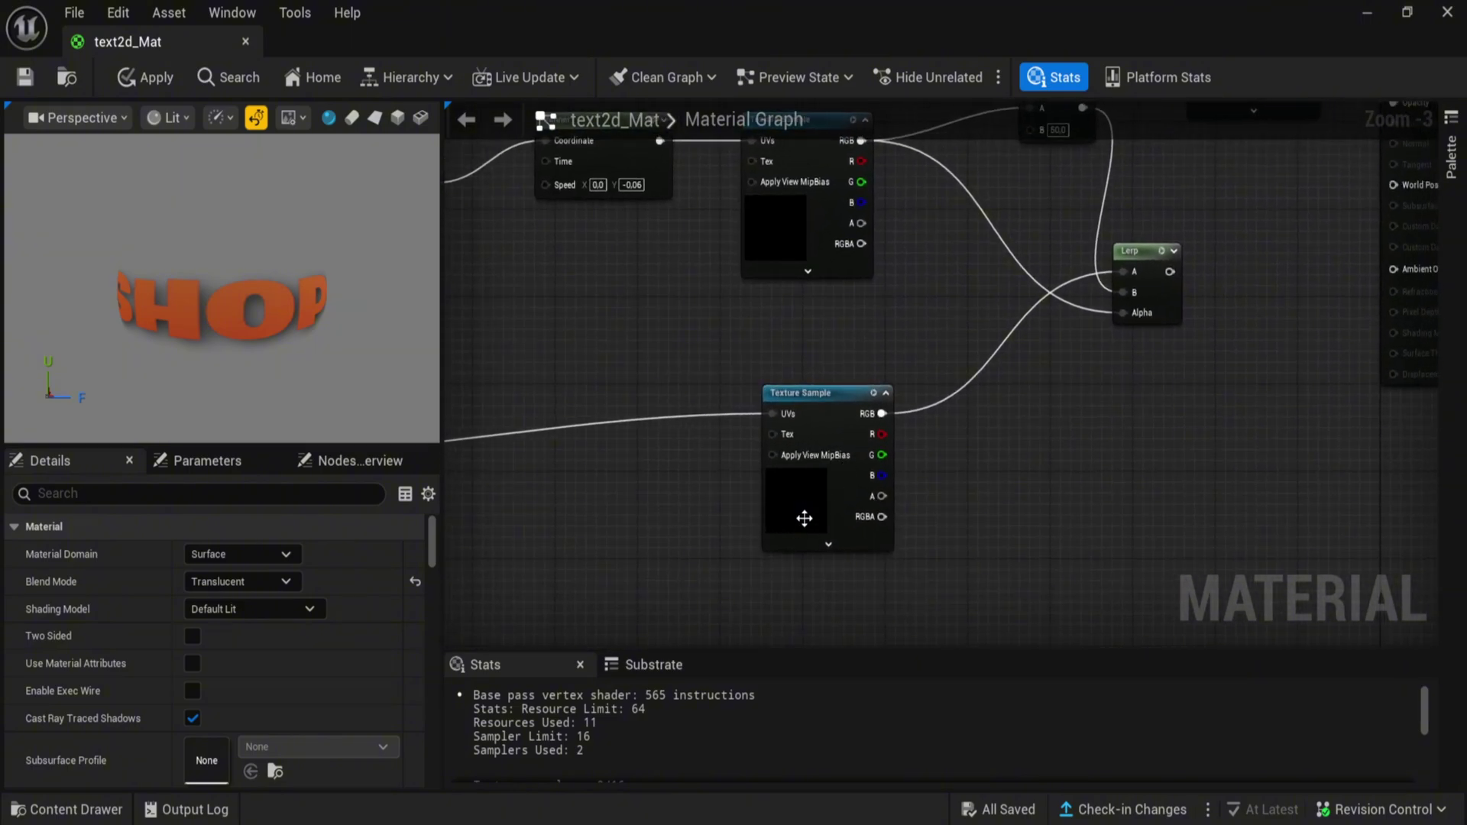
left_click(804, 518)
scroll(344, 621, "down", 3)
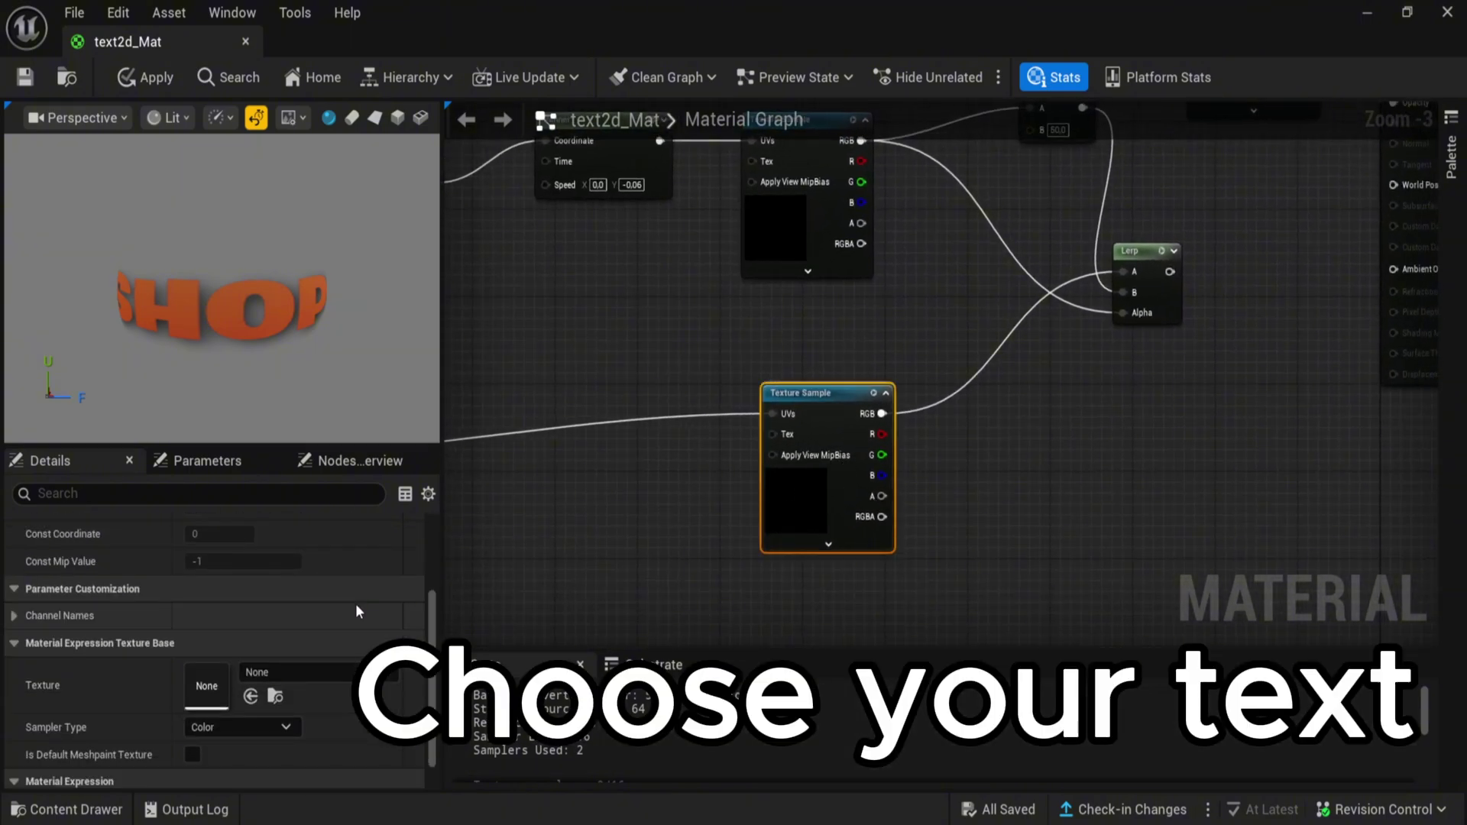
left_click(318, 674)
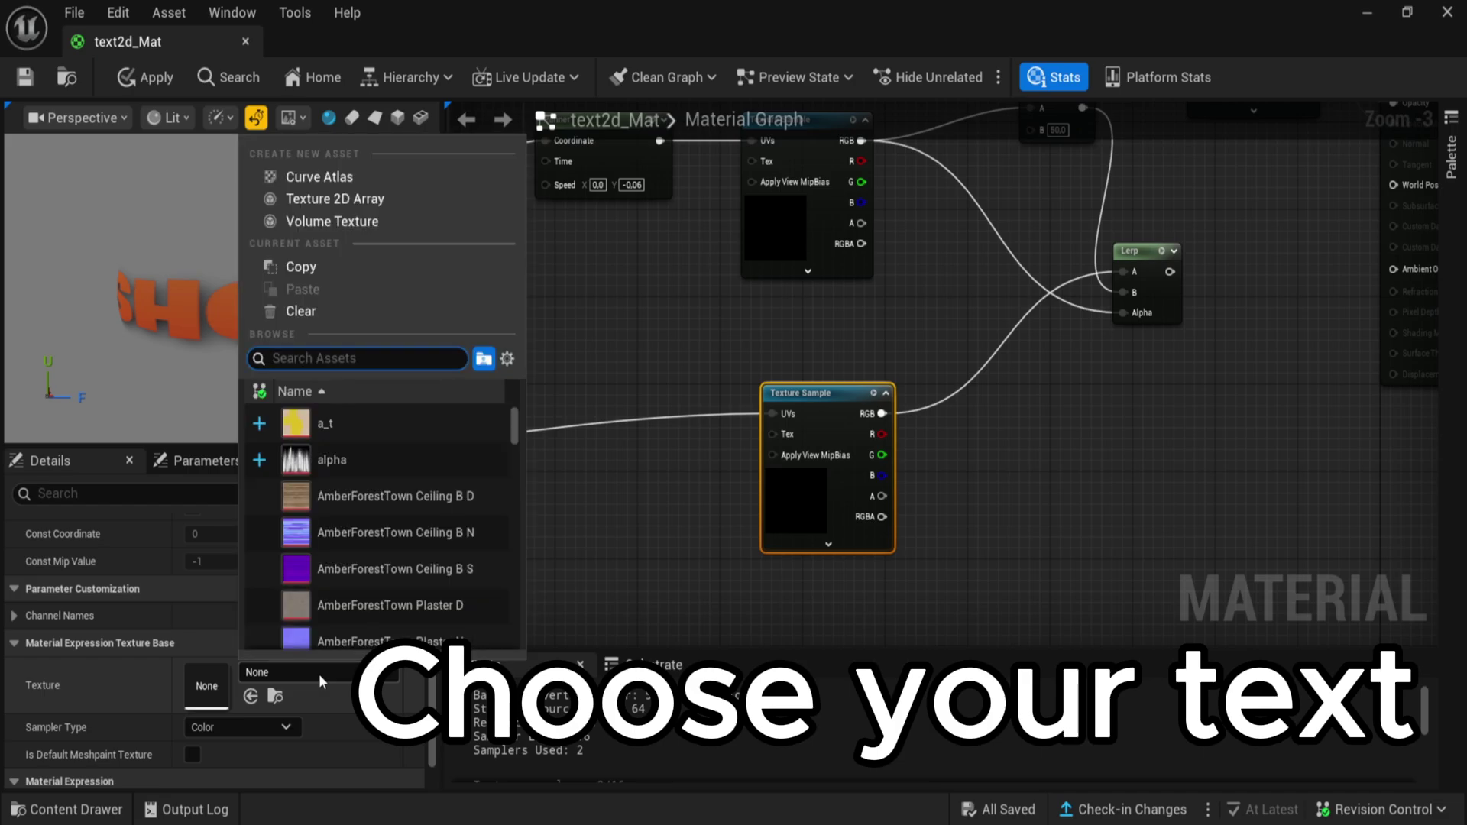
type("text")
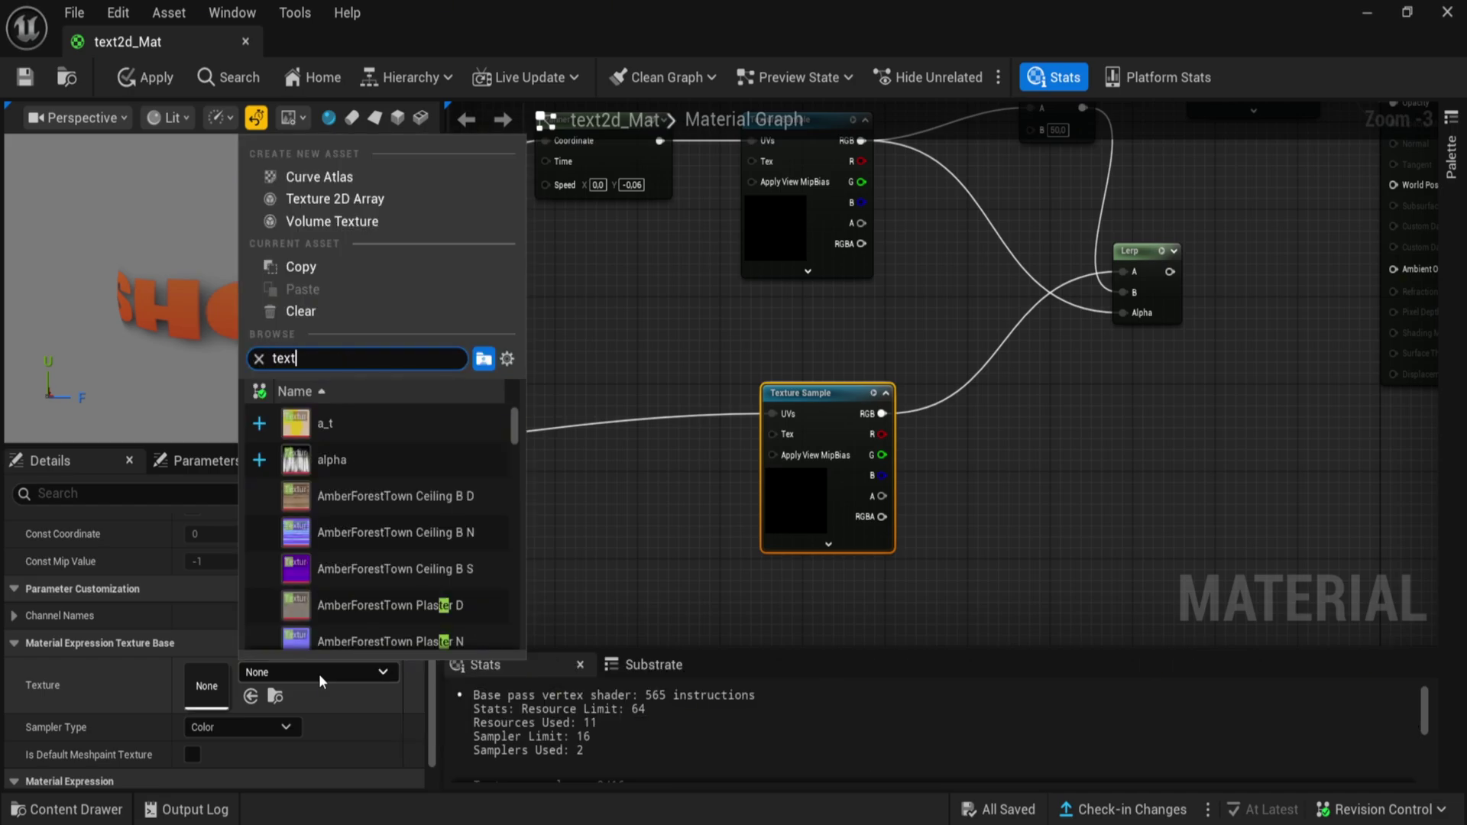
type("2")
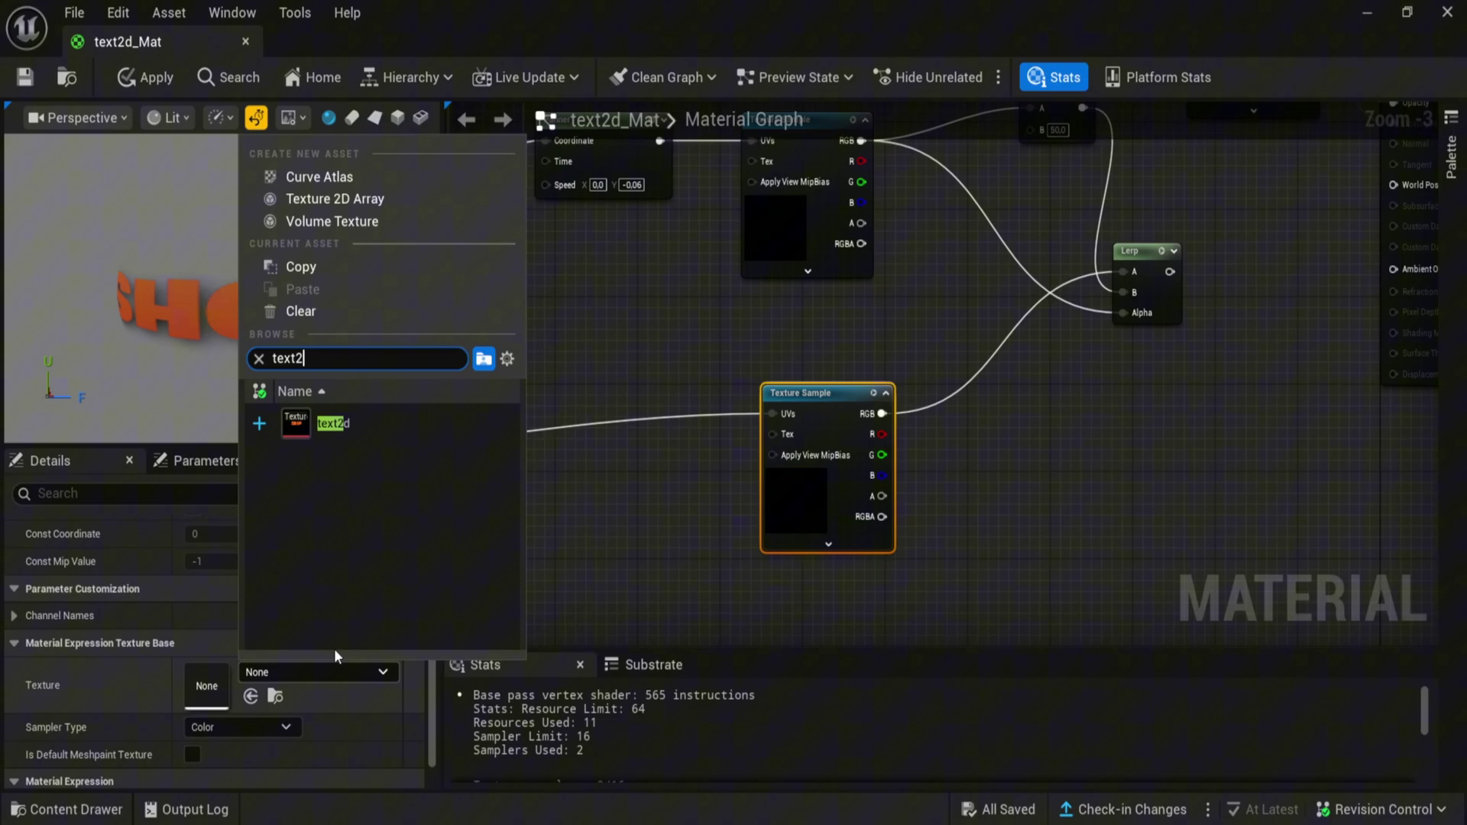
left_click(392, 439)
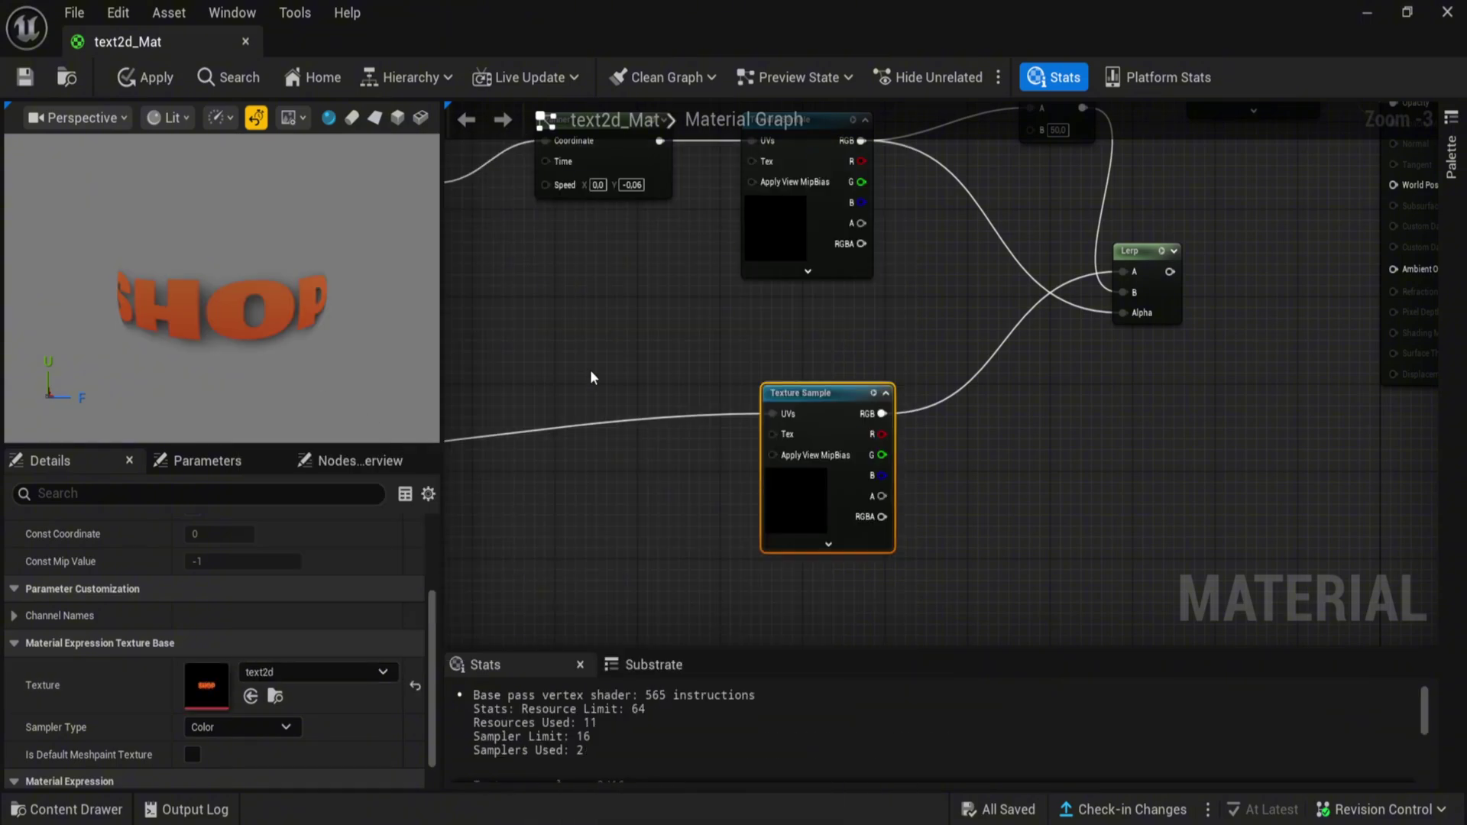
Step: Delete the original Texture Sample node that is wired to the material's Base Color and Opacity
right_click_drag(875, 335, 511, 537)
left_click(884, 206)
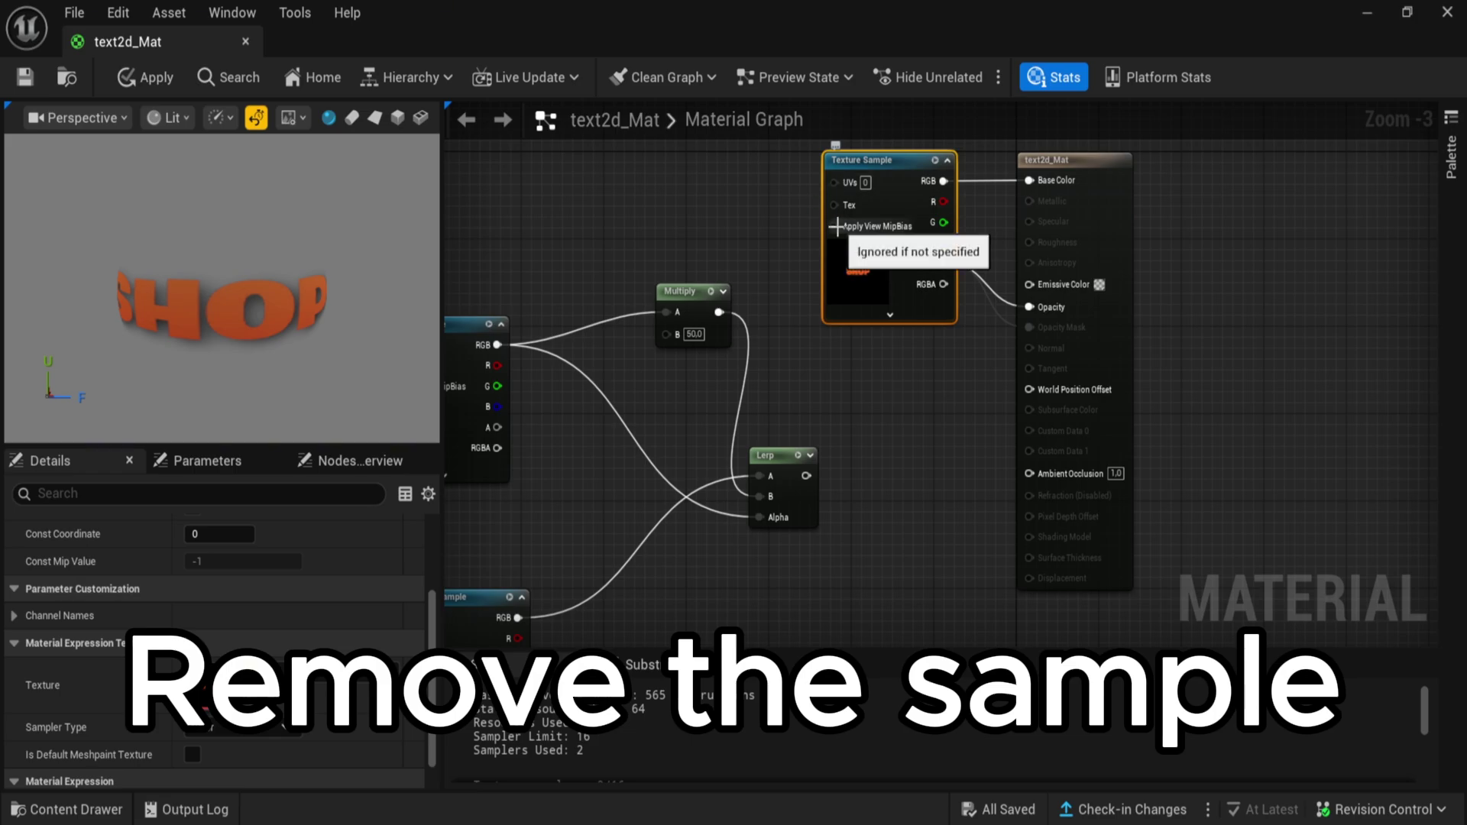
key("Delete")
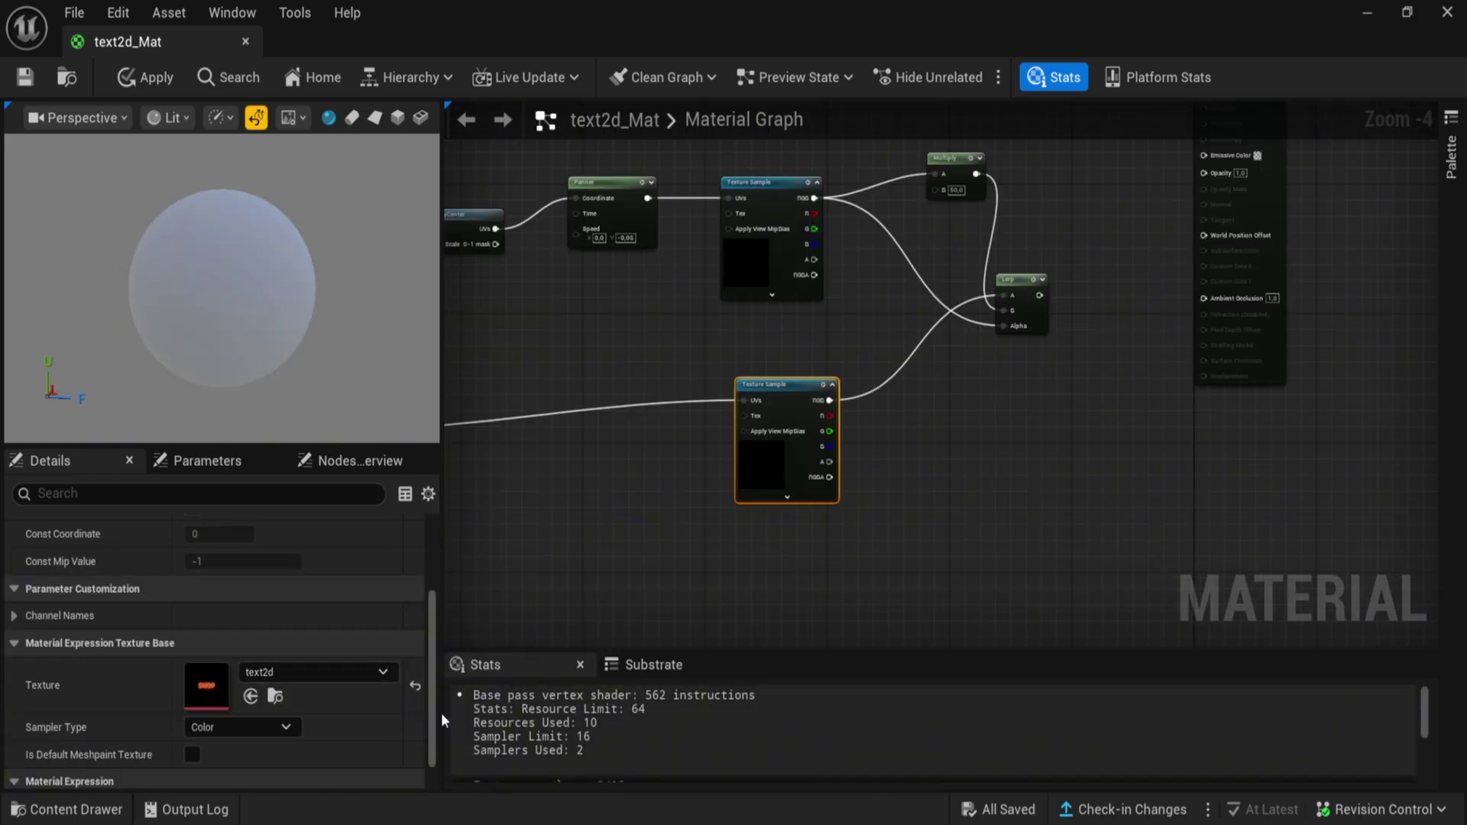
right_click_drag(699, 496, 725, 593)
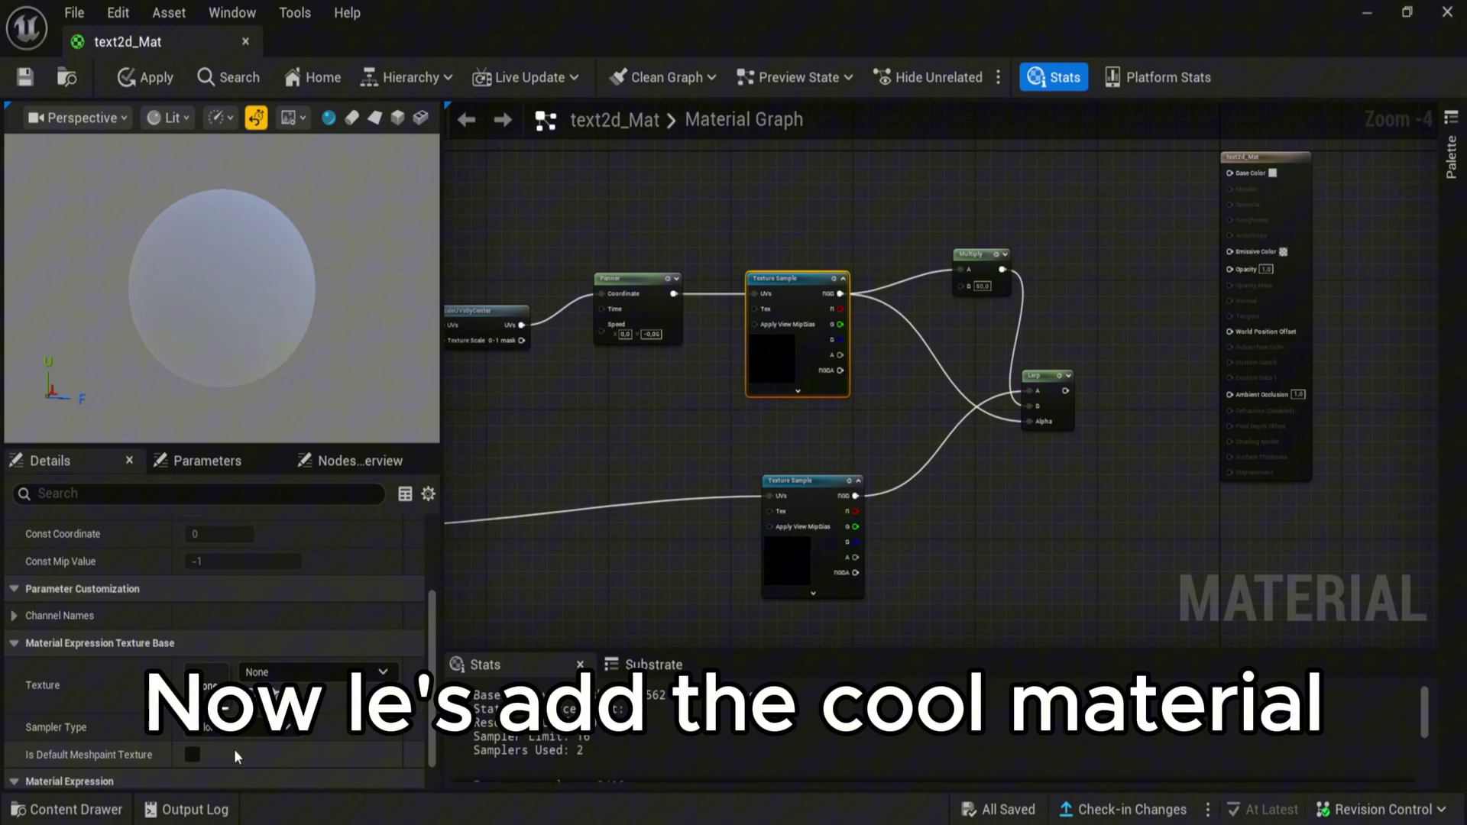
left_click(331, 671)
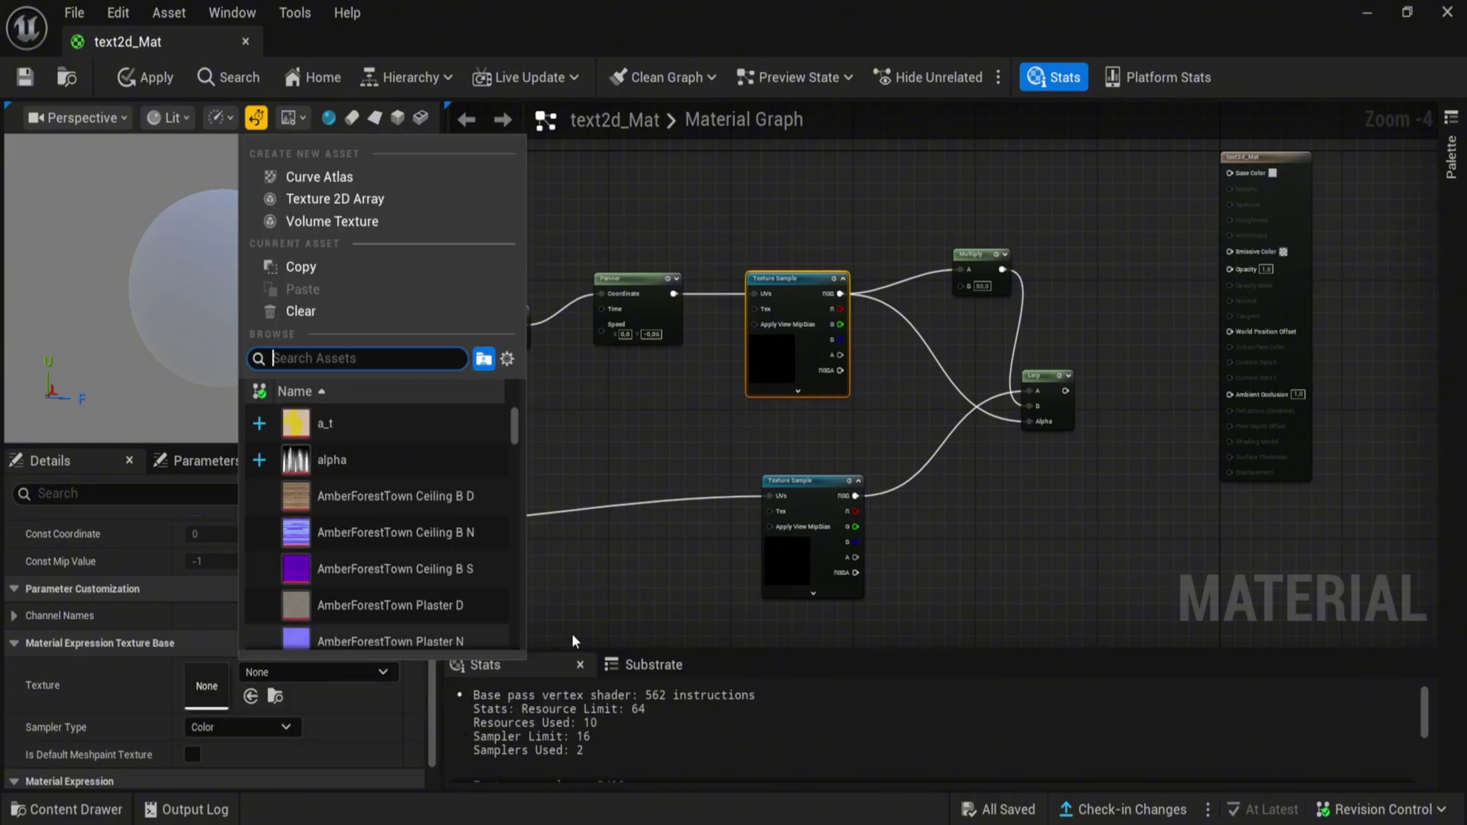
left_click(630, 579)
Step: Import the imagetutorial PNG from the downloads folder into the RecordingWorld content folder
key("ctrl+space")
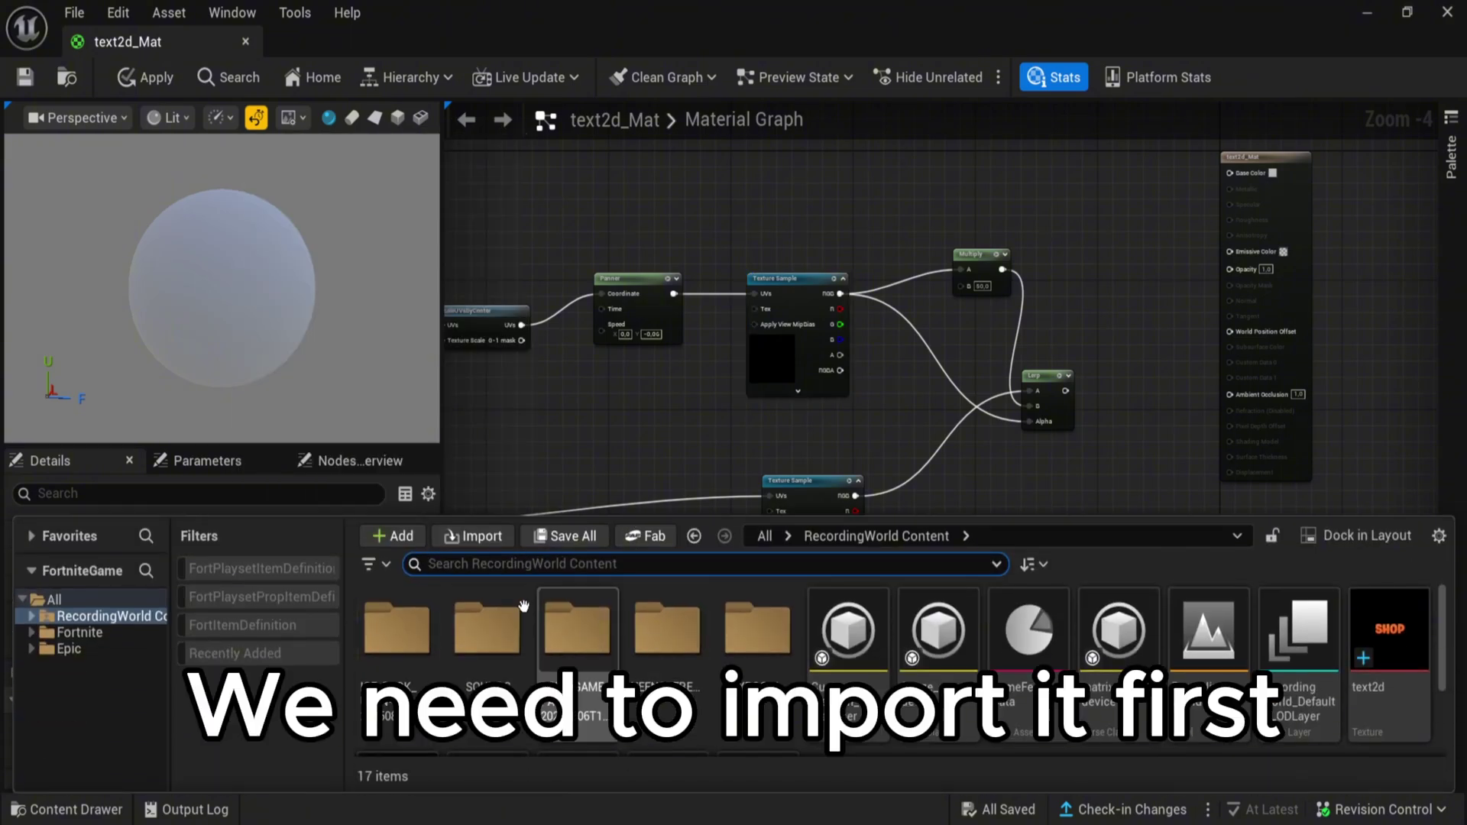
left_click(496, 538)
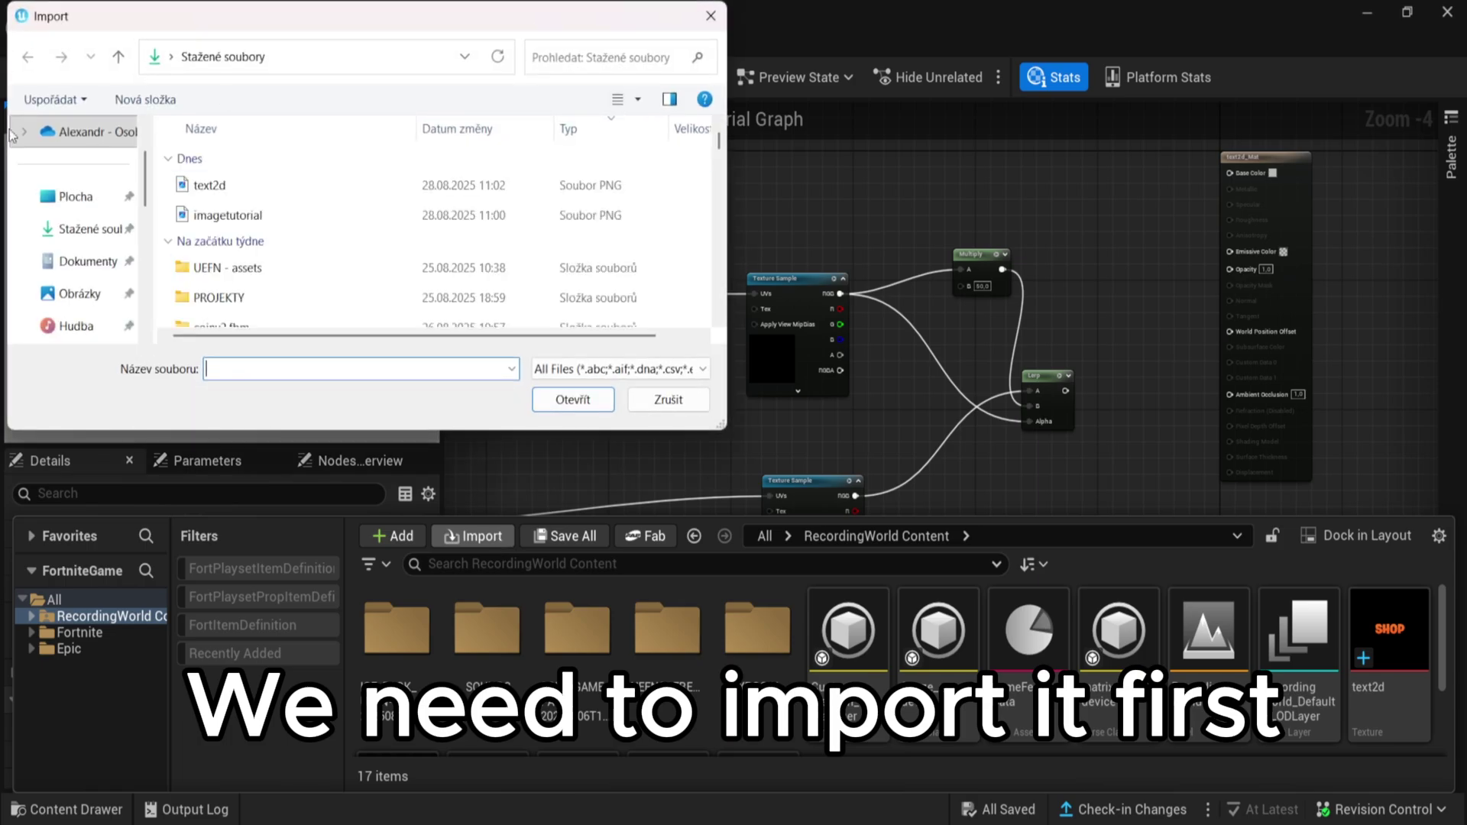
double_click(321, 214)
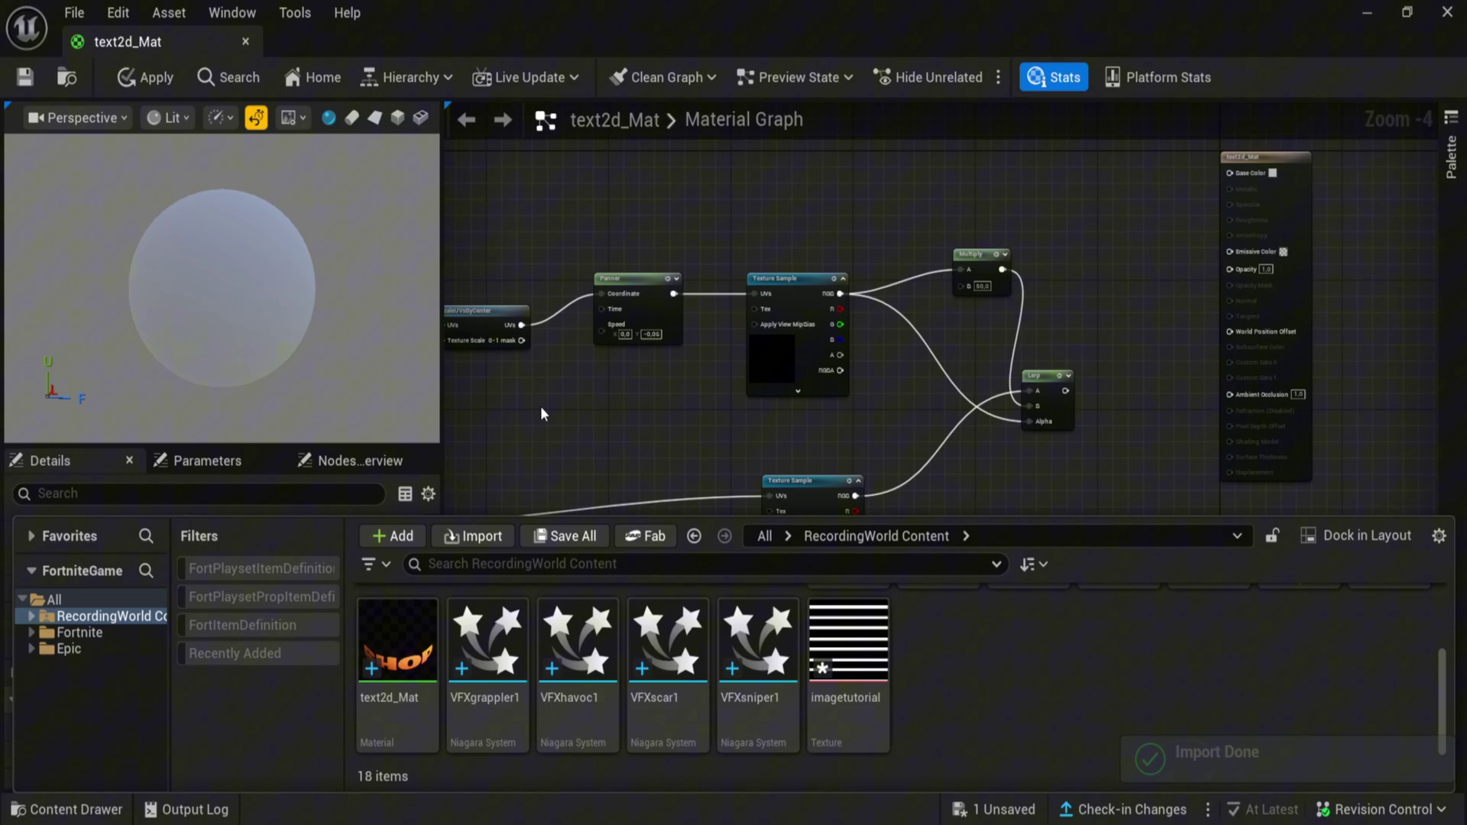
Step: Assign the imagetutorial texture to the upper Texture Sample node that feeds the Multiply and the Lerp's Alpha
left_click(539, 406)
scroll(200, 662, "up", 4)
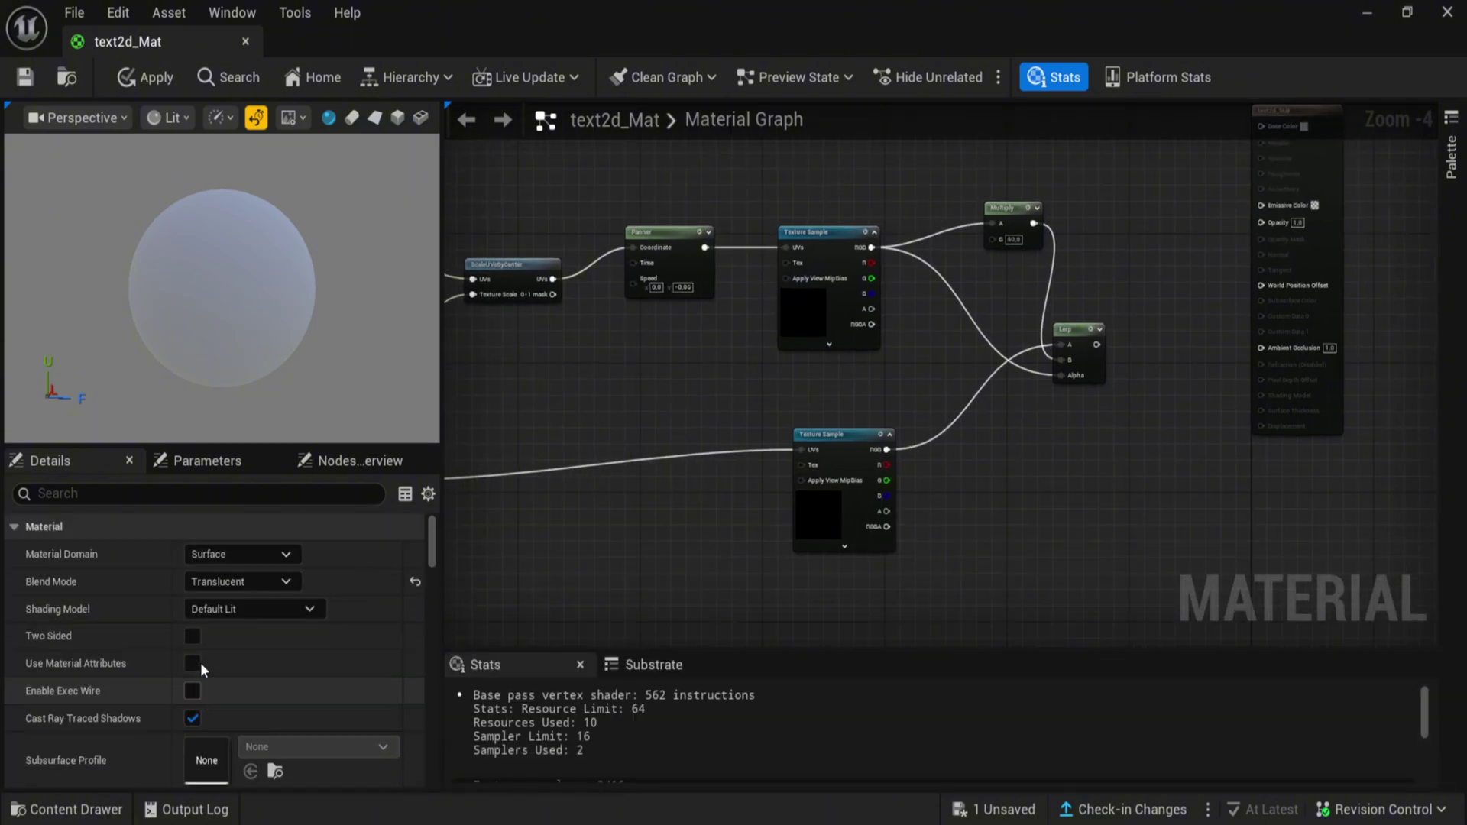
scroll(201, 663, "down", 2)
left_click(807, 310)
scroll(255, 637, "down", 3)
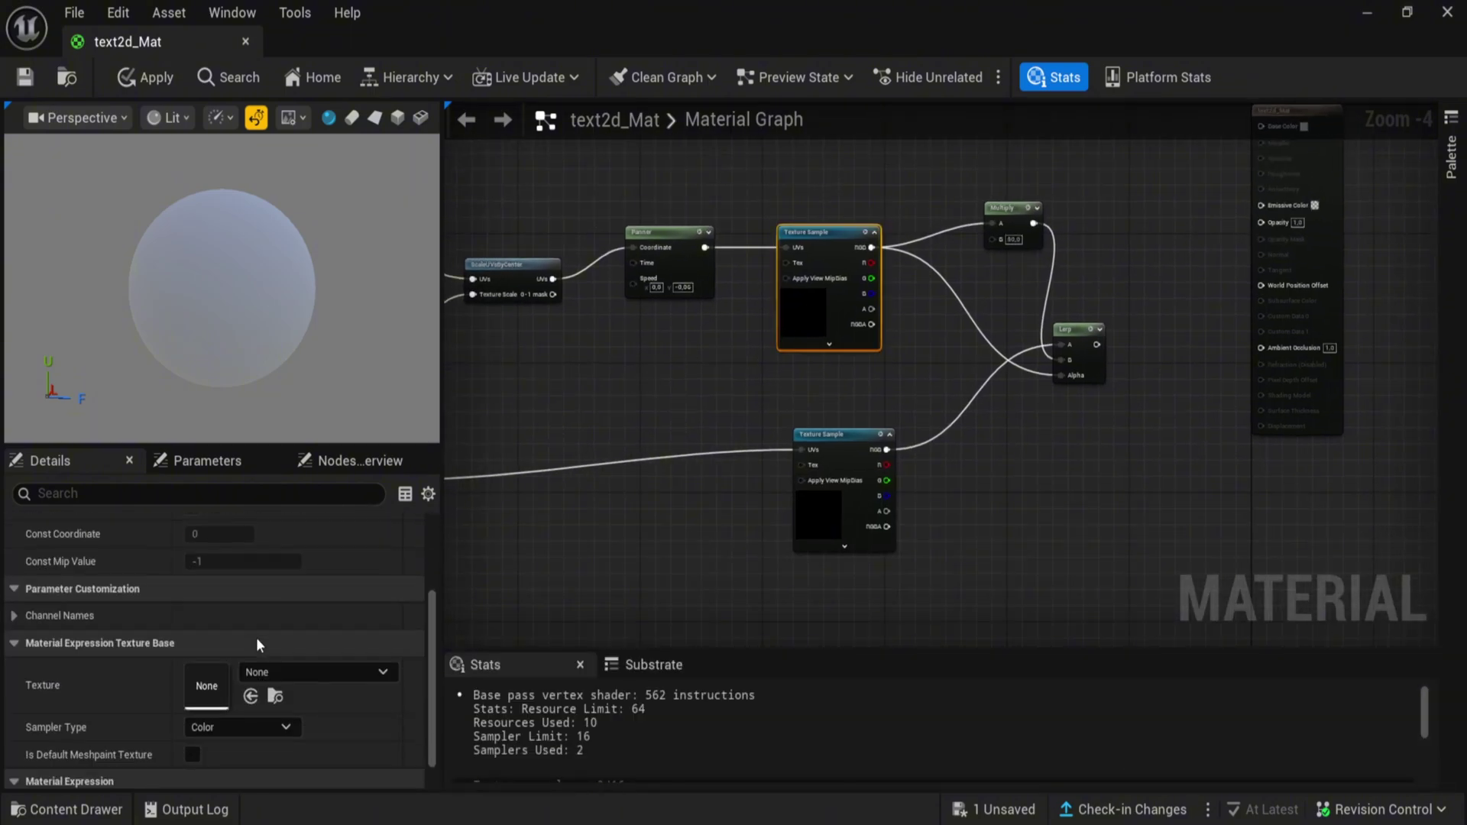
left_click(321, 671)
type("t")
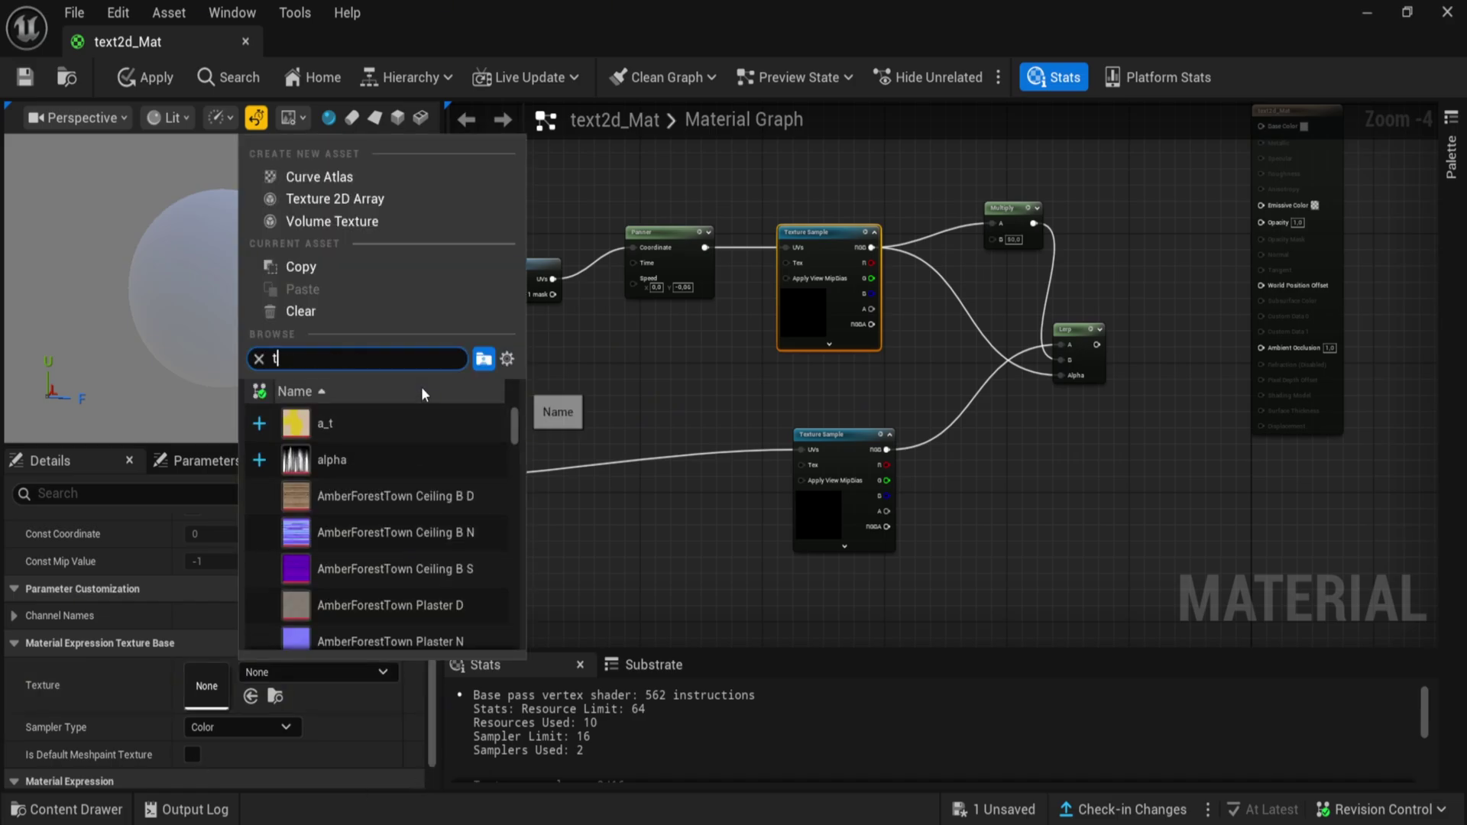
type("utor")
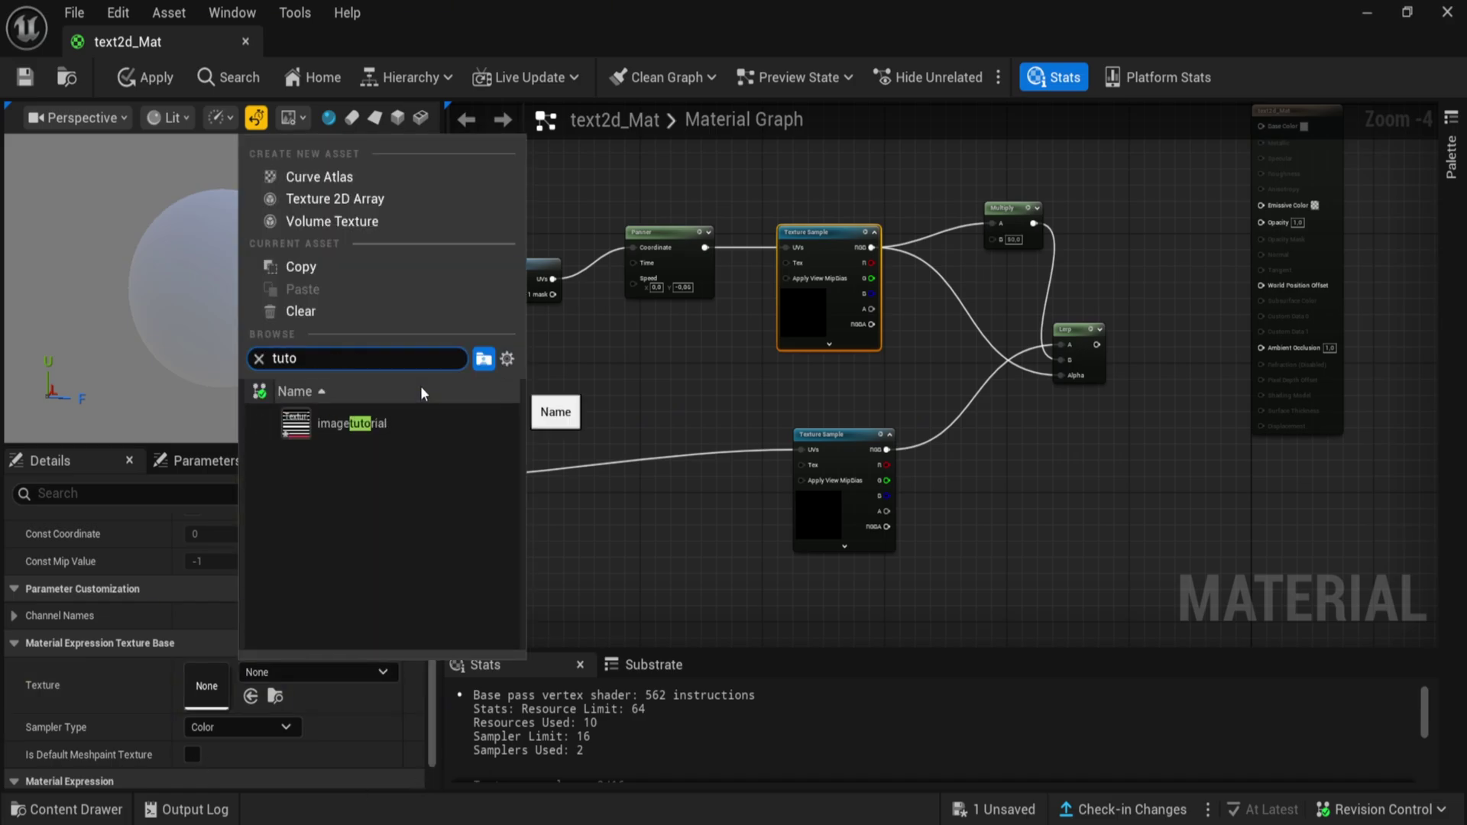
left_click(411, 418)
scroll(334, 613, "down", 1)
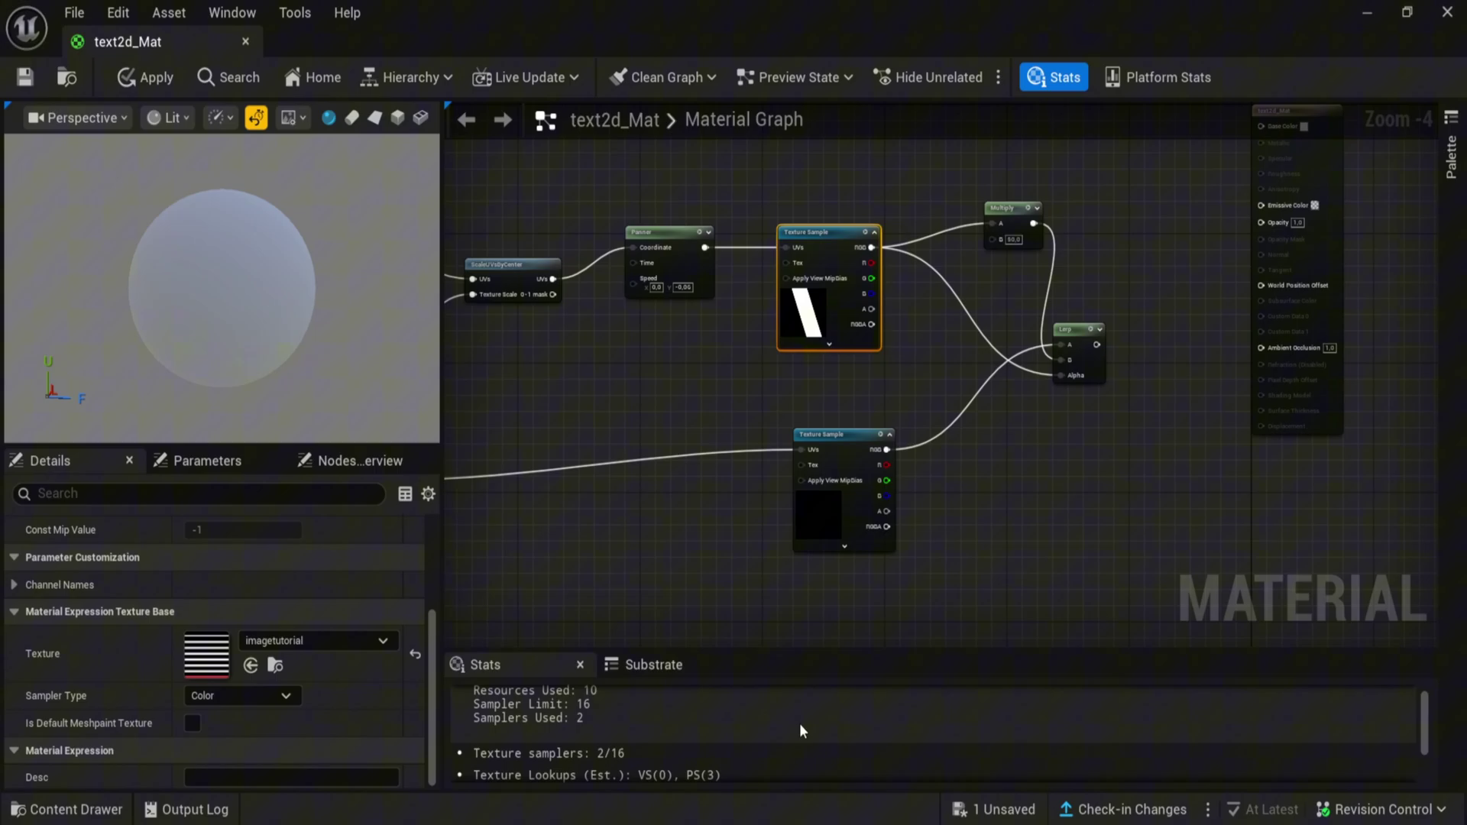
Step: Create a Material Parameter Collection in the RecordingWorld content folder for the unspecified Collection Param nodes
mouse_move(541, 503)
right_mouse_down()
mouse_move(667, 547)
mouse_move(848, 489)
right_mouse_up()
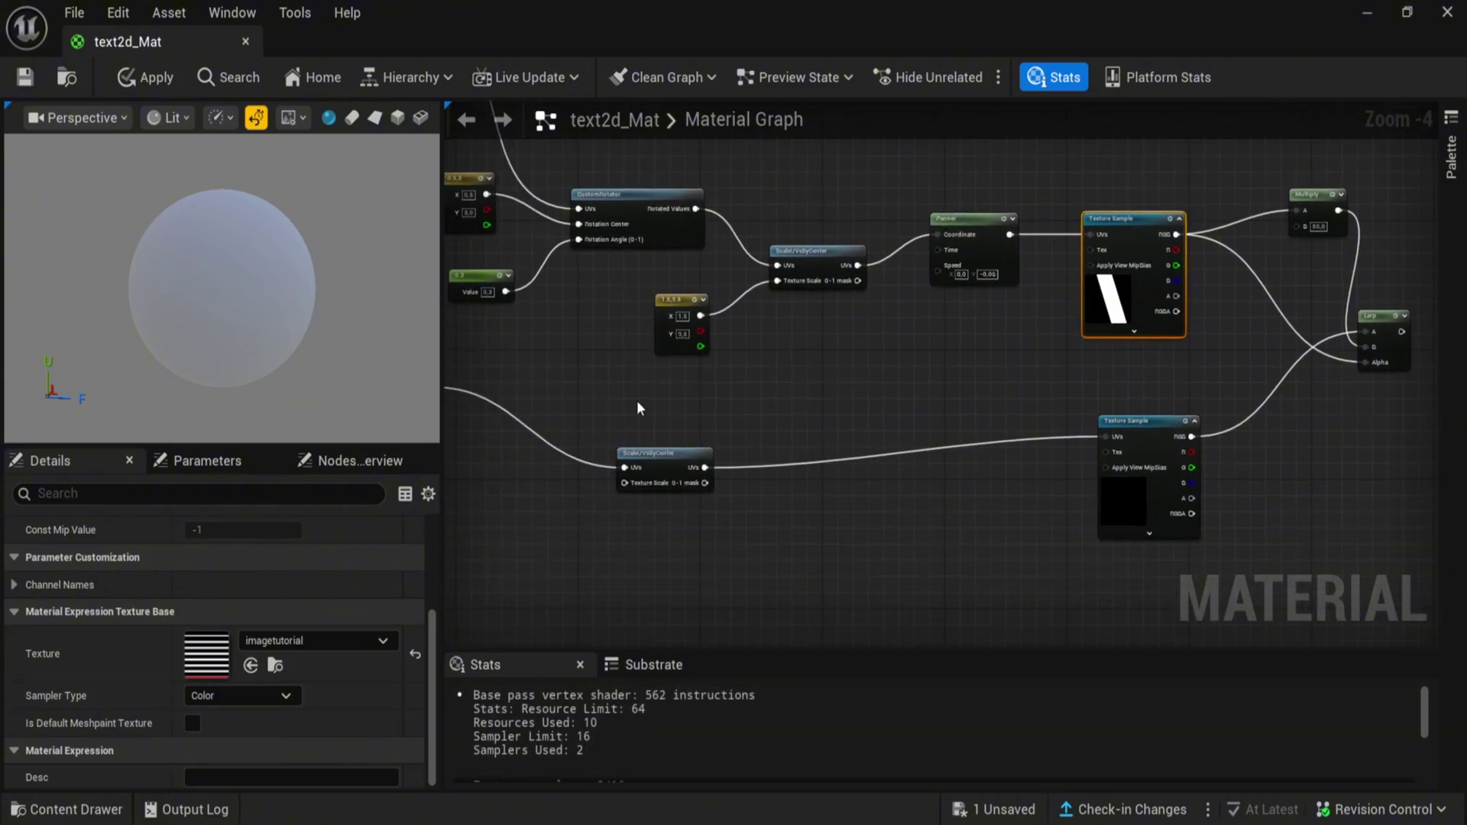
right_click_drag(636, 401, 958, 503)
right_click_drag(704, 457, 933, 647)
right_click_drag(695, 532, 729, 360)
scroll(617, 378, "up", 1)
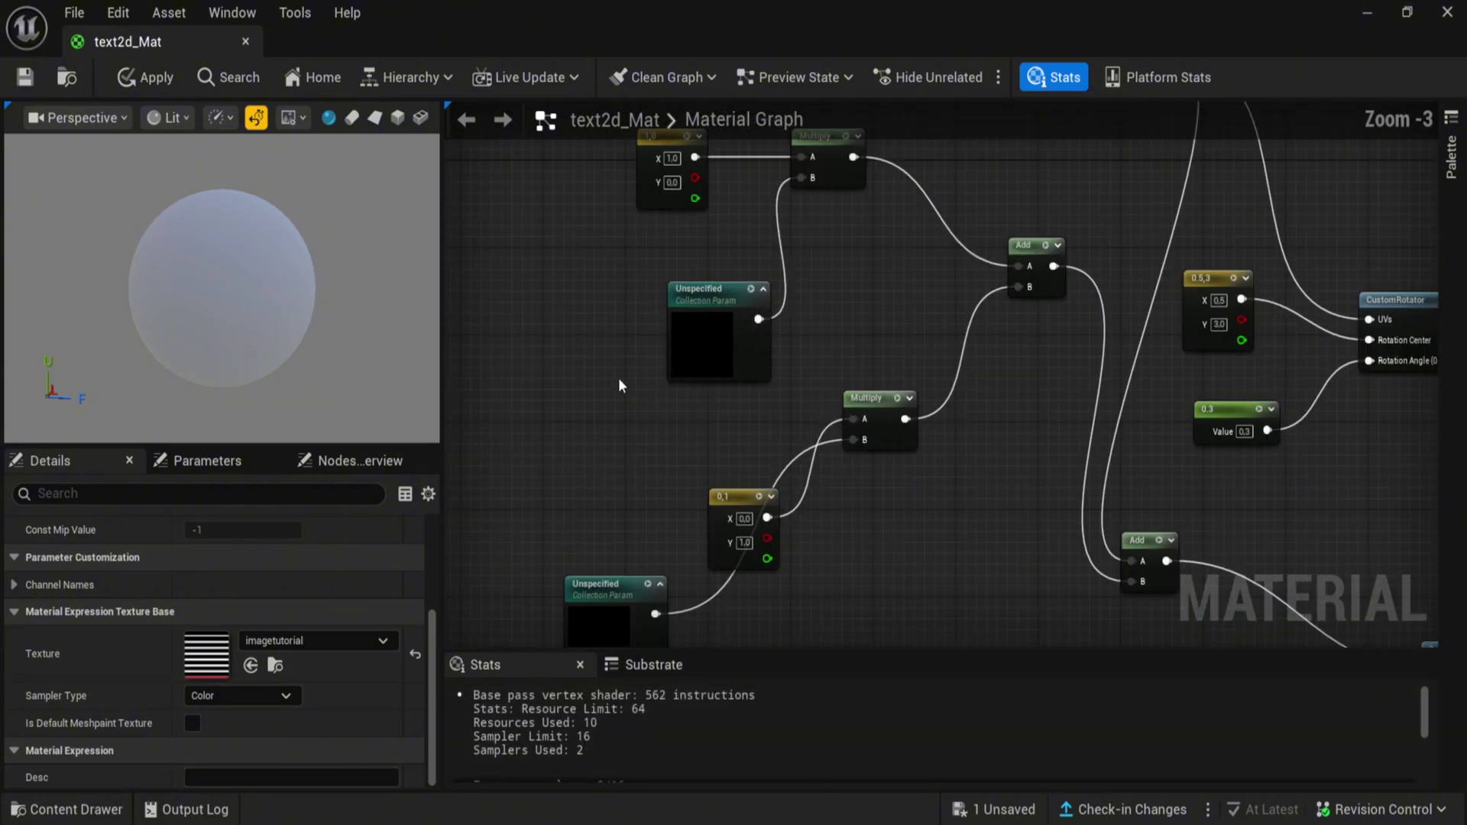
left_click(700, 337)
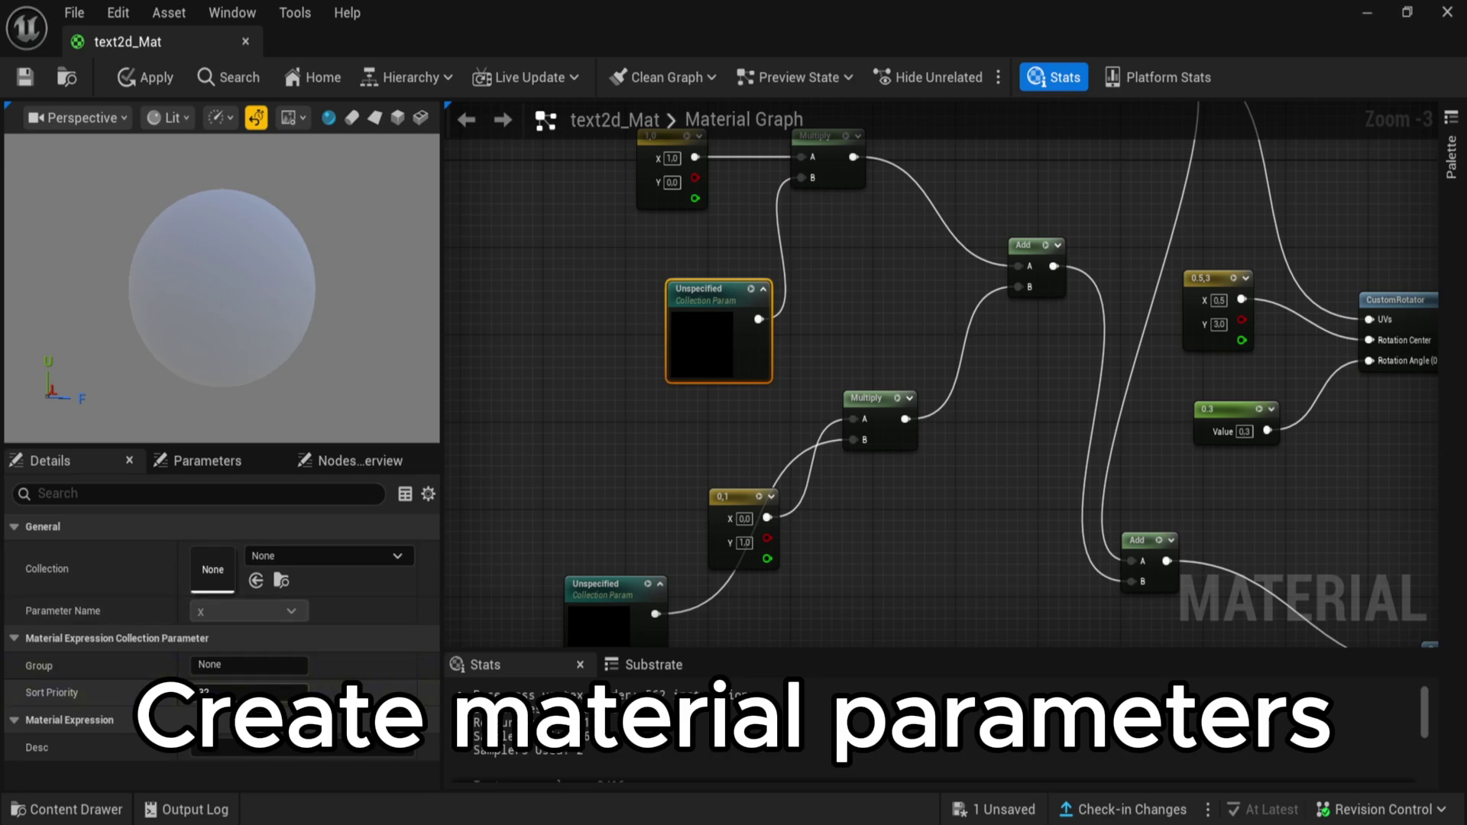
right_click_drag(496, 527, 480, 463)
key("ctrl+space")
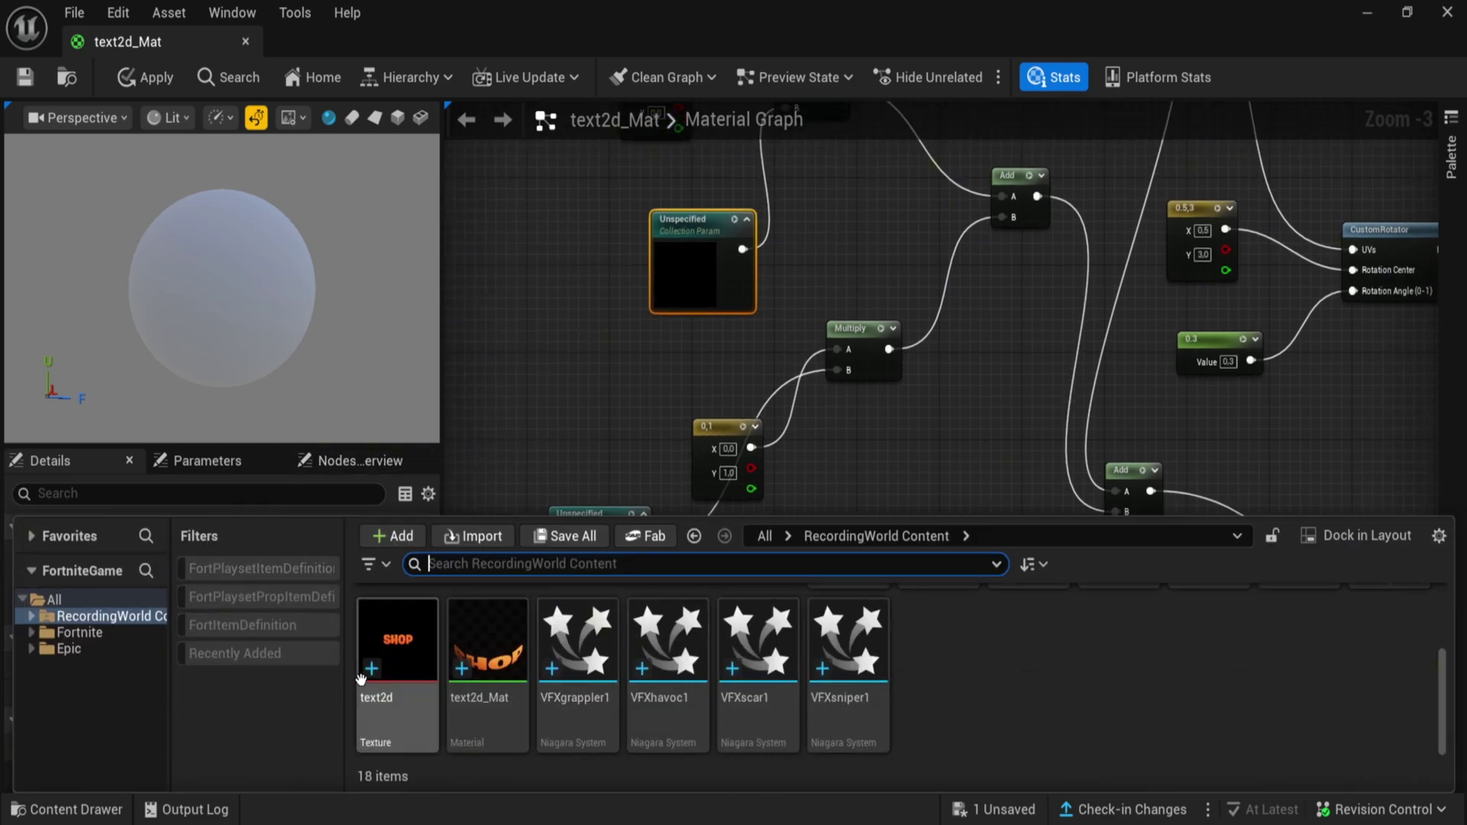
right_click(946, 681)
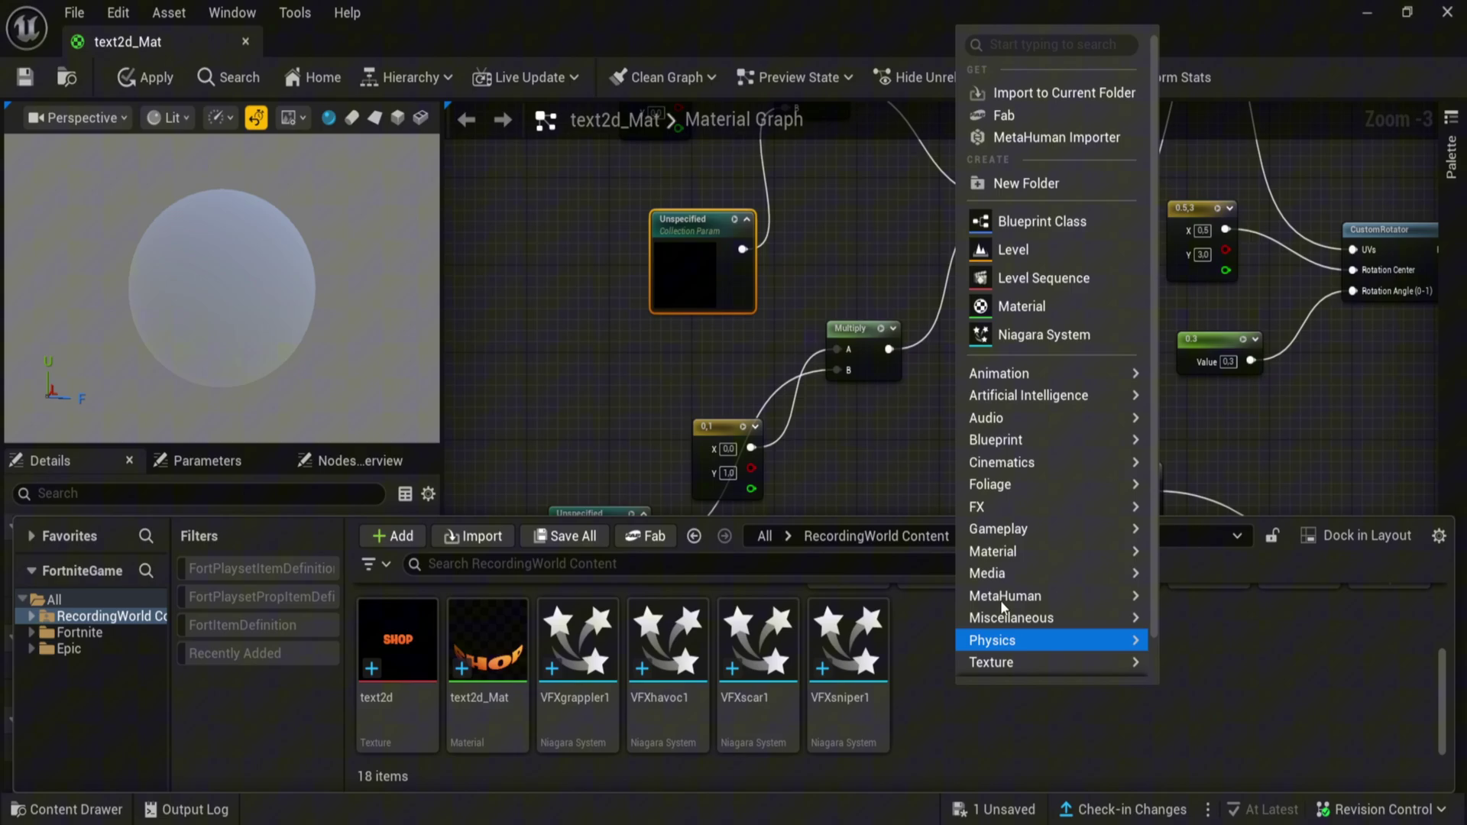
mouse_move(997, 553)
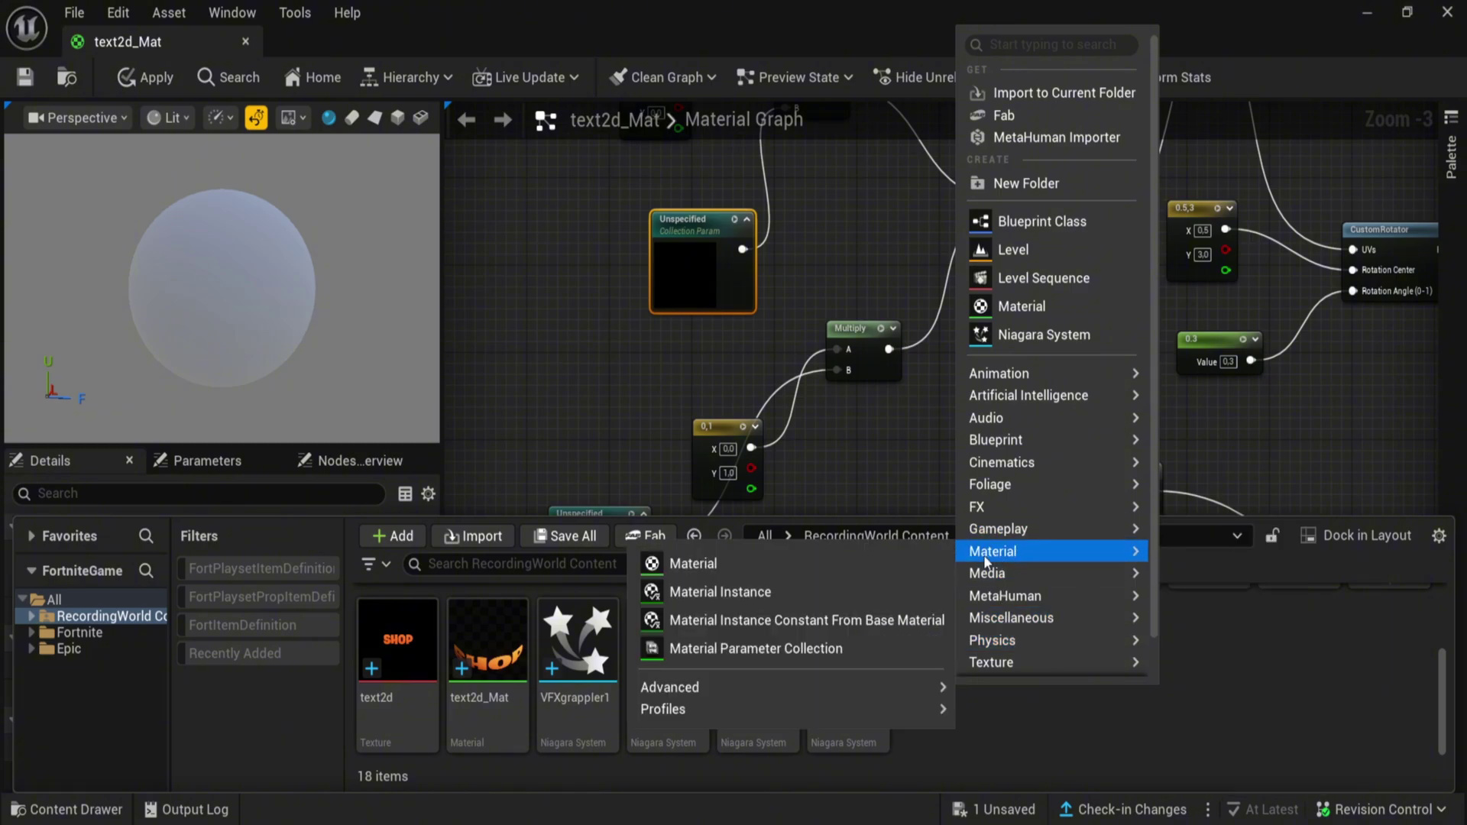
left_click(783, 648)
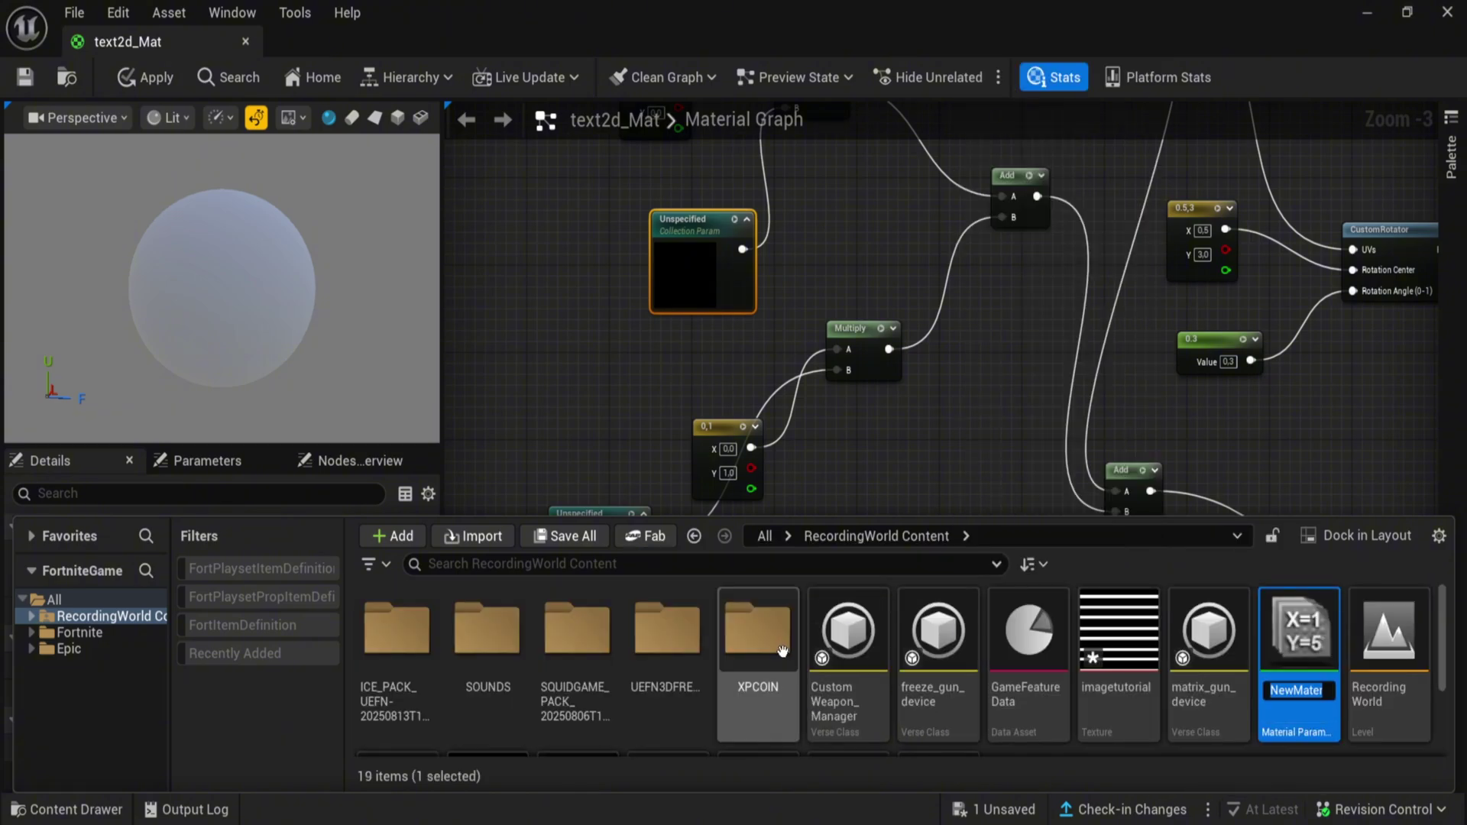
Step: Name the new Material Parameter Collection TextMove
key("BackSpace")
type("Moe")
key("BackSpace")
key("BackSpace")
type("Te")
scroll(848, 665, "down", 2)
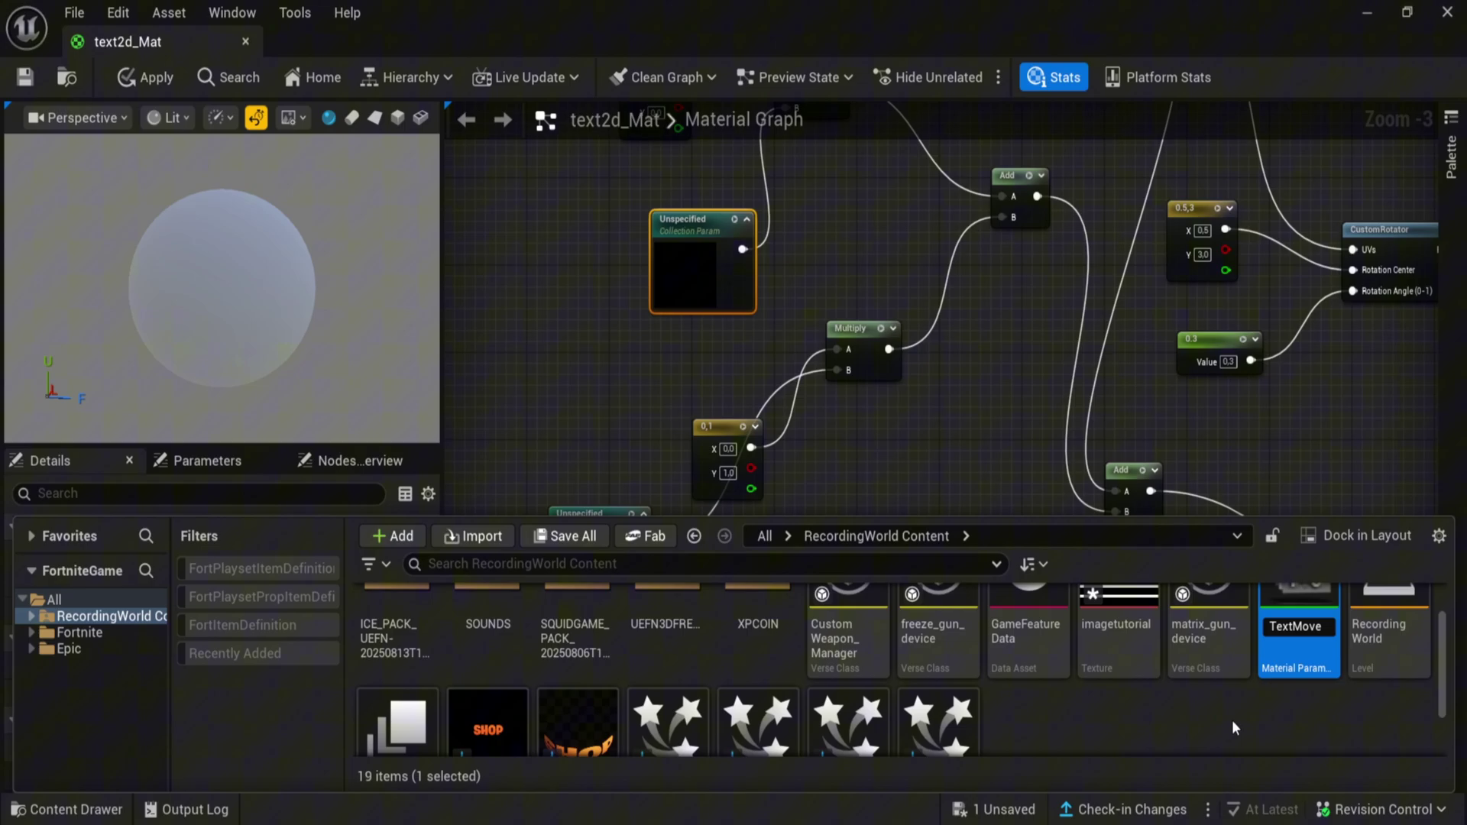
key("Return")
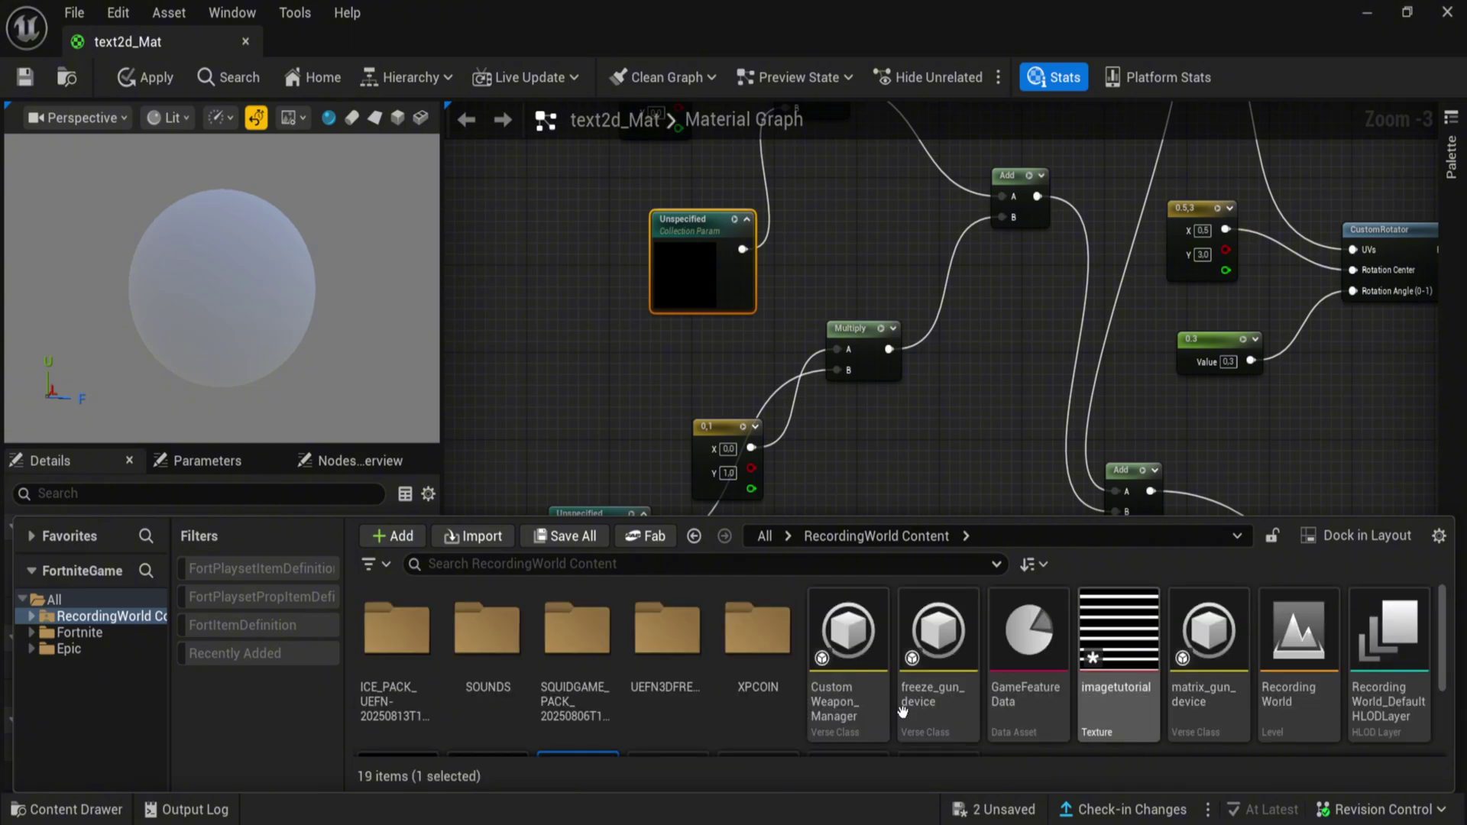
Step: Open the TextMove collection and add two scalar parameters to it
scroll(901, 709, "down", 3)
double_click(576, 690)
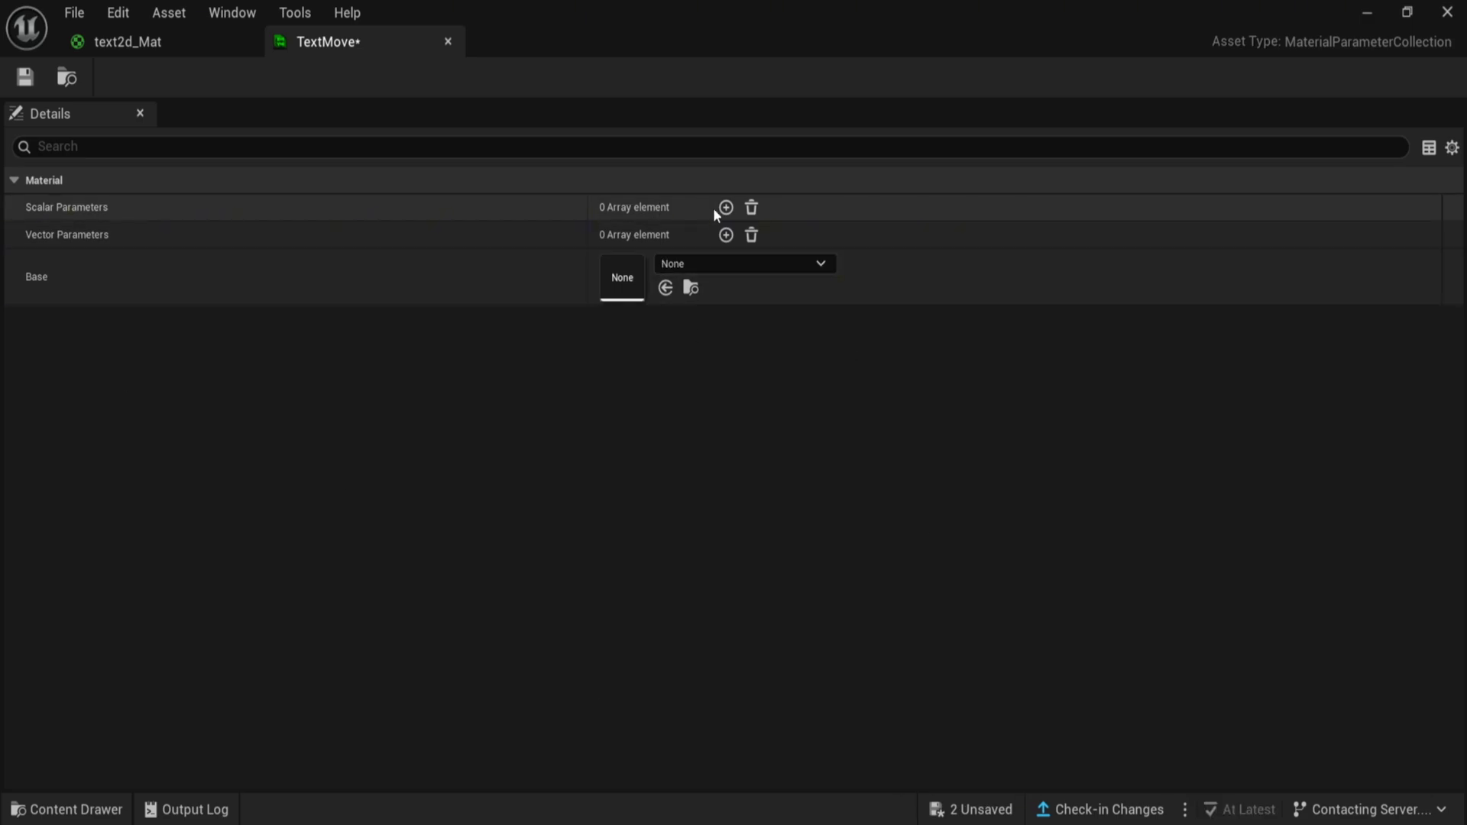
left_click(727, 207)
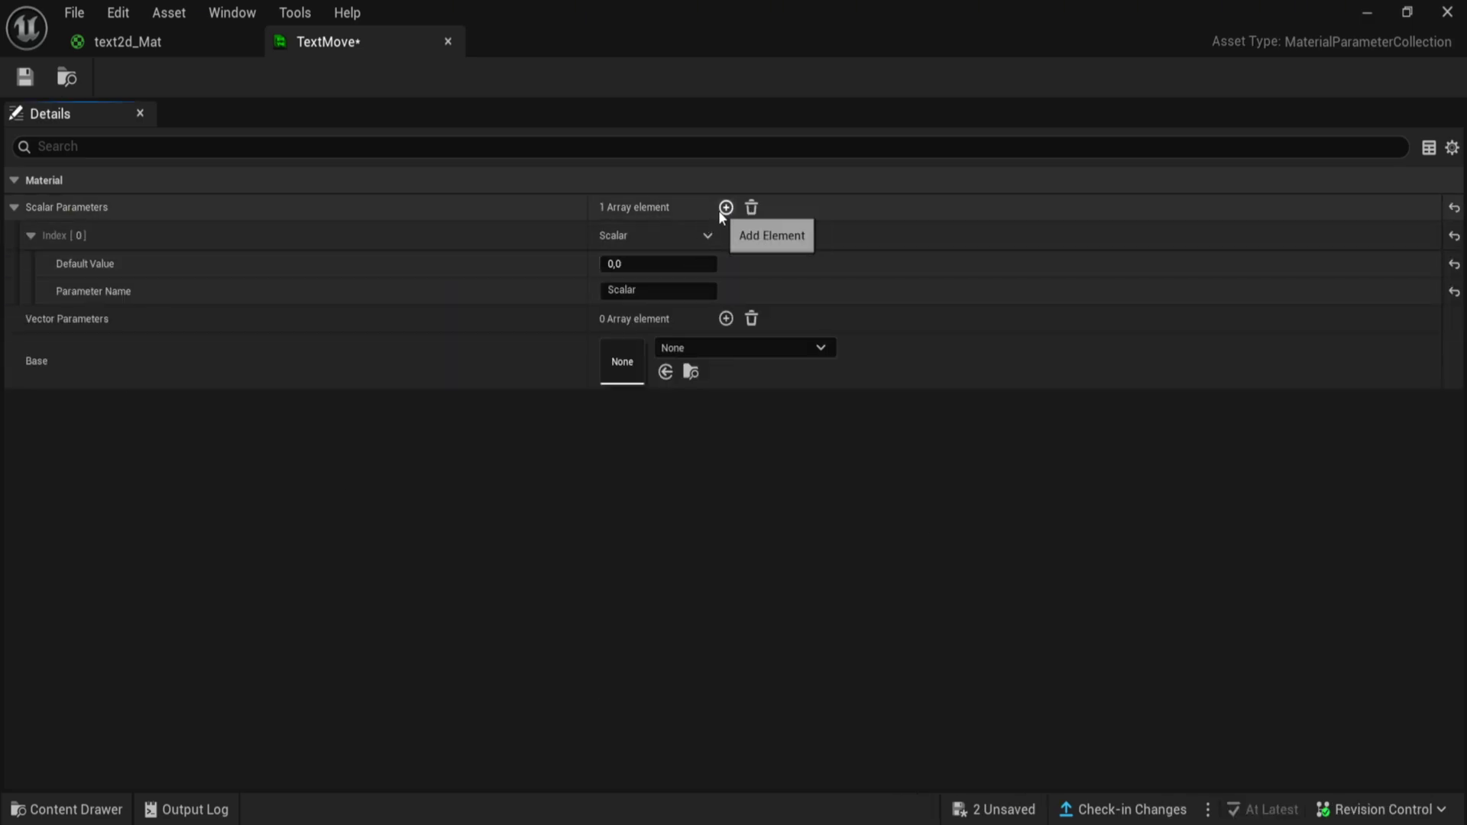
left_click(726, 207)
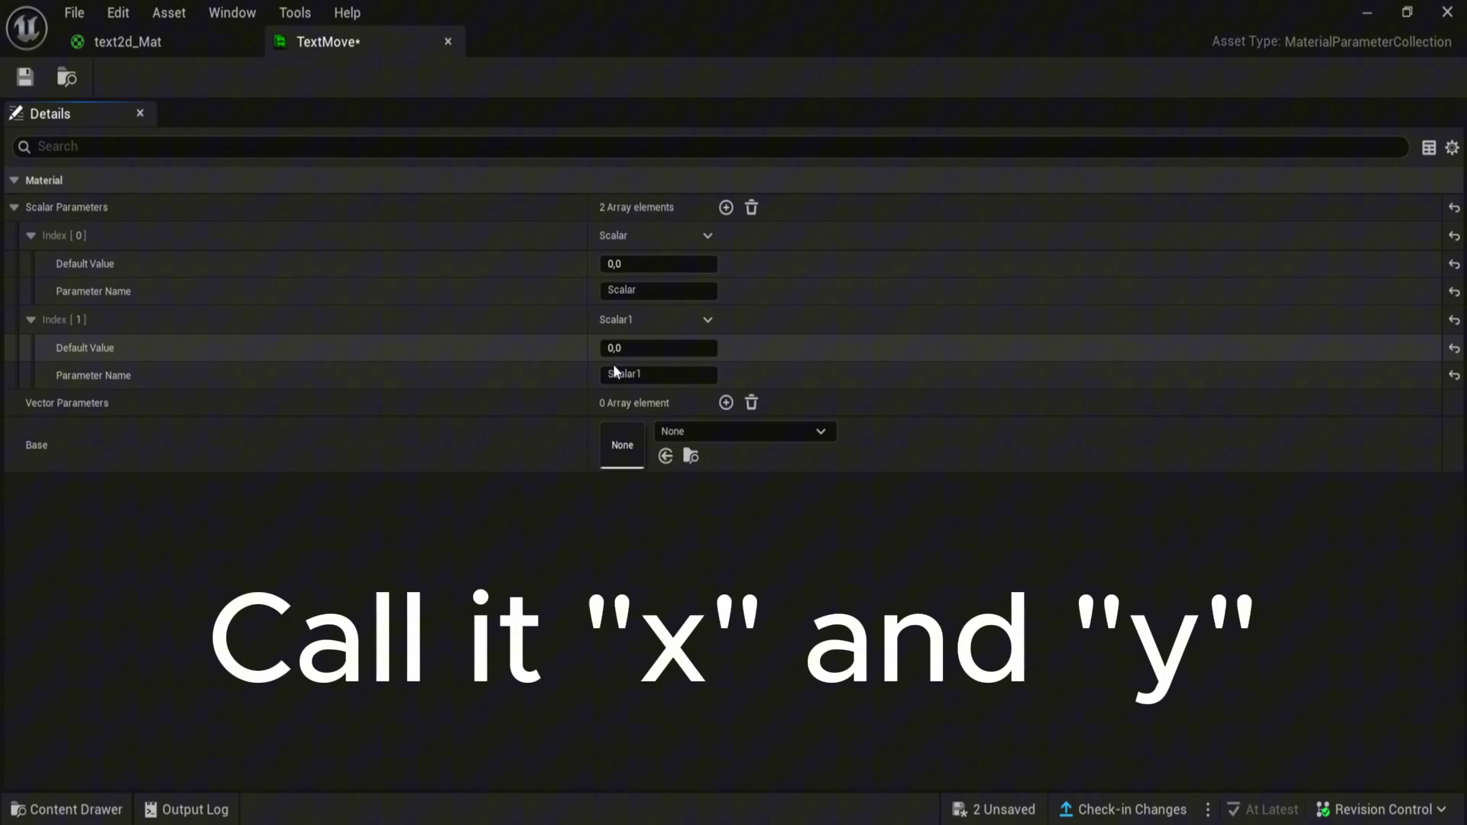
Step: Name the first scalar parameter x and the second one y in the TextMove collection
left_click(645, 293)
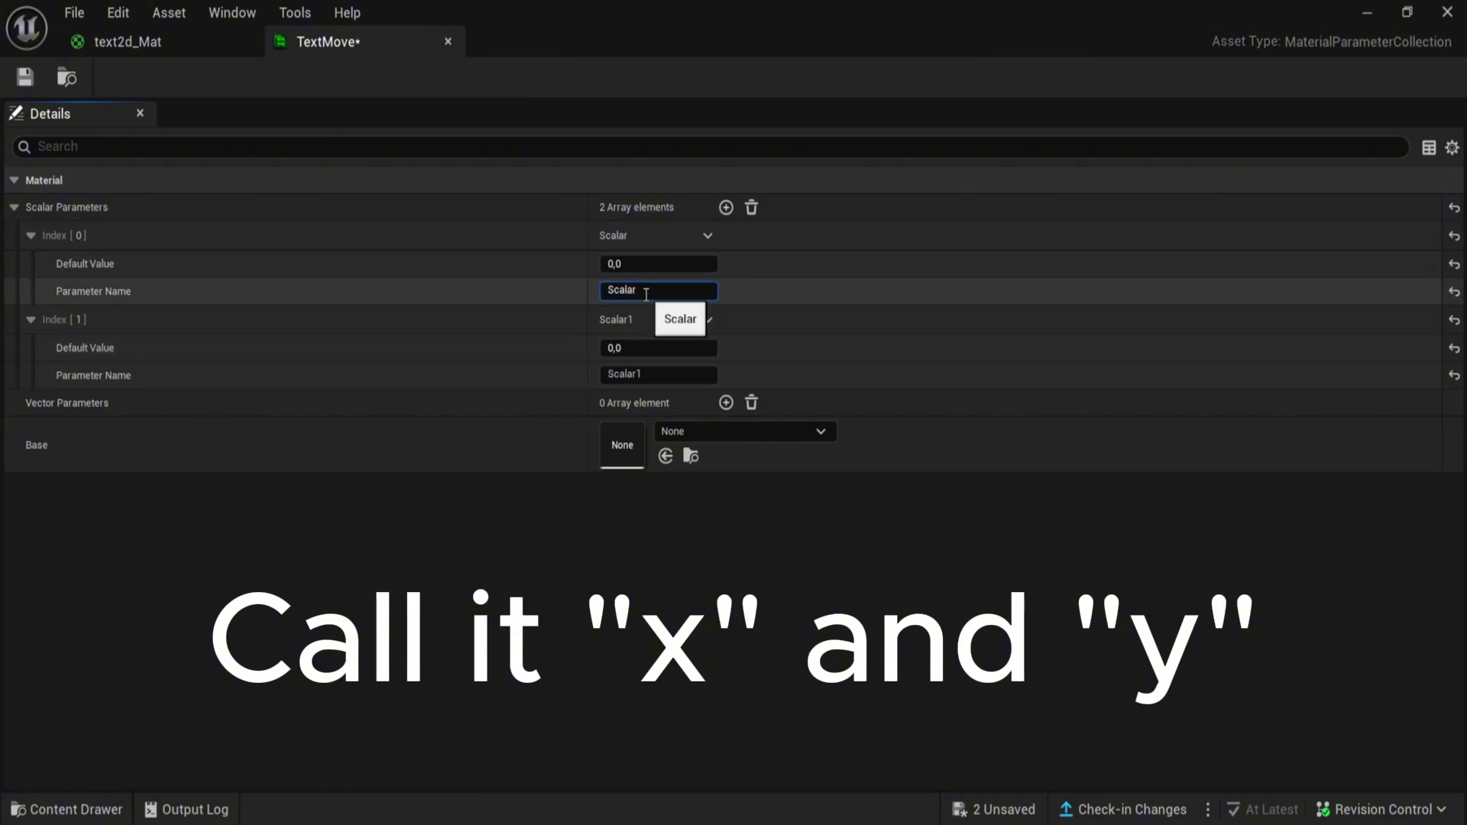
key("BackSpace")
key("BackSpace")
key("BackSpace")
key("BackSpace")
key("BackSpace")
type("x")
key("Return")
left_click(655, 375)
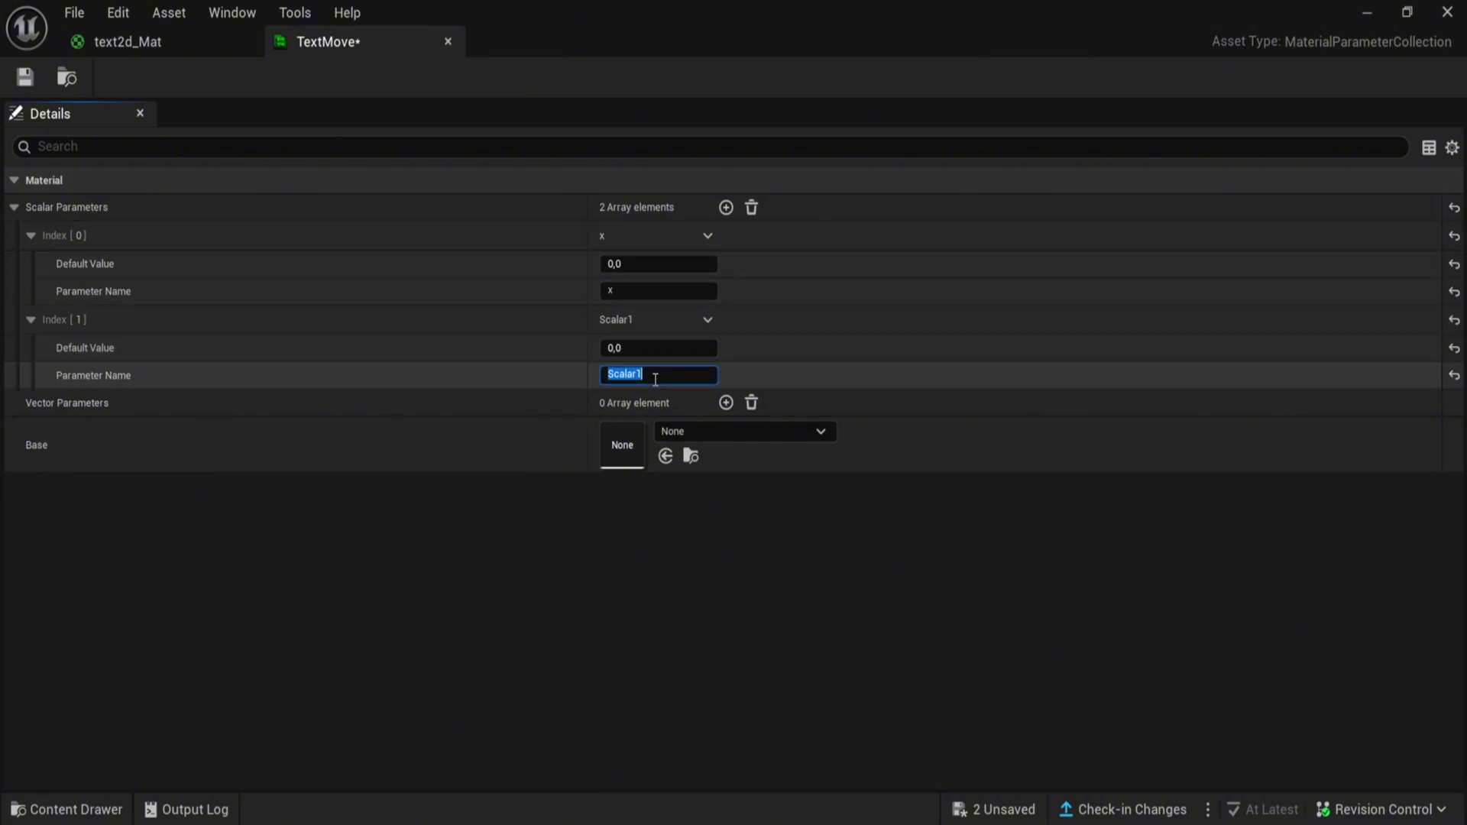
key("BackSpace")
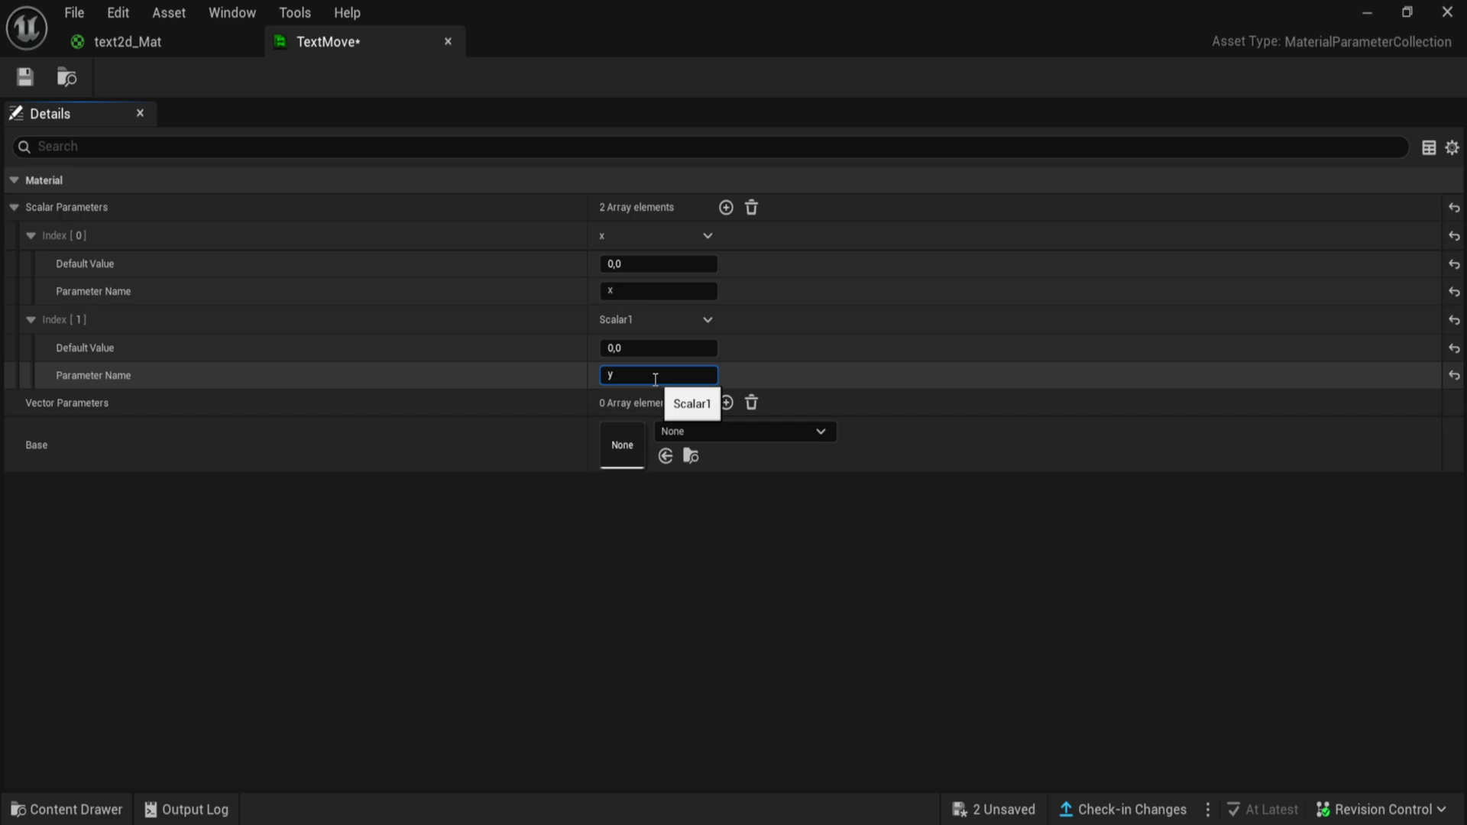
type("y")
key("Return")
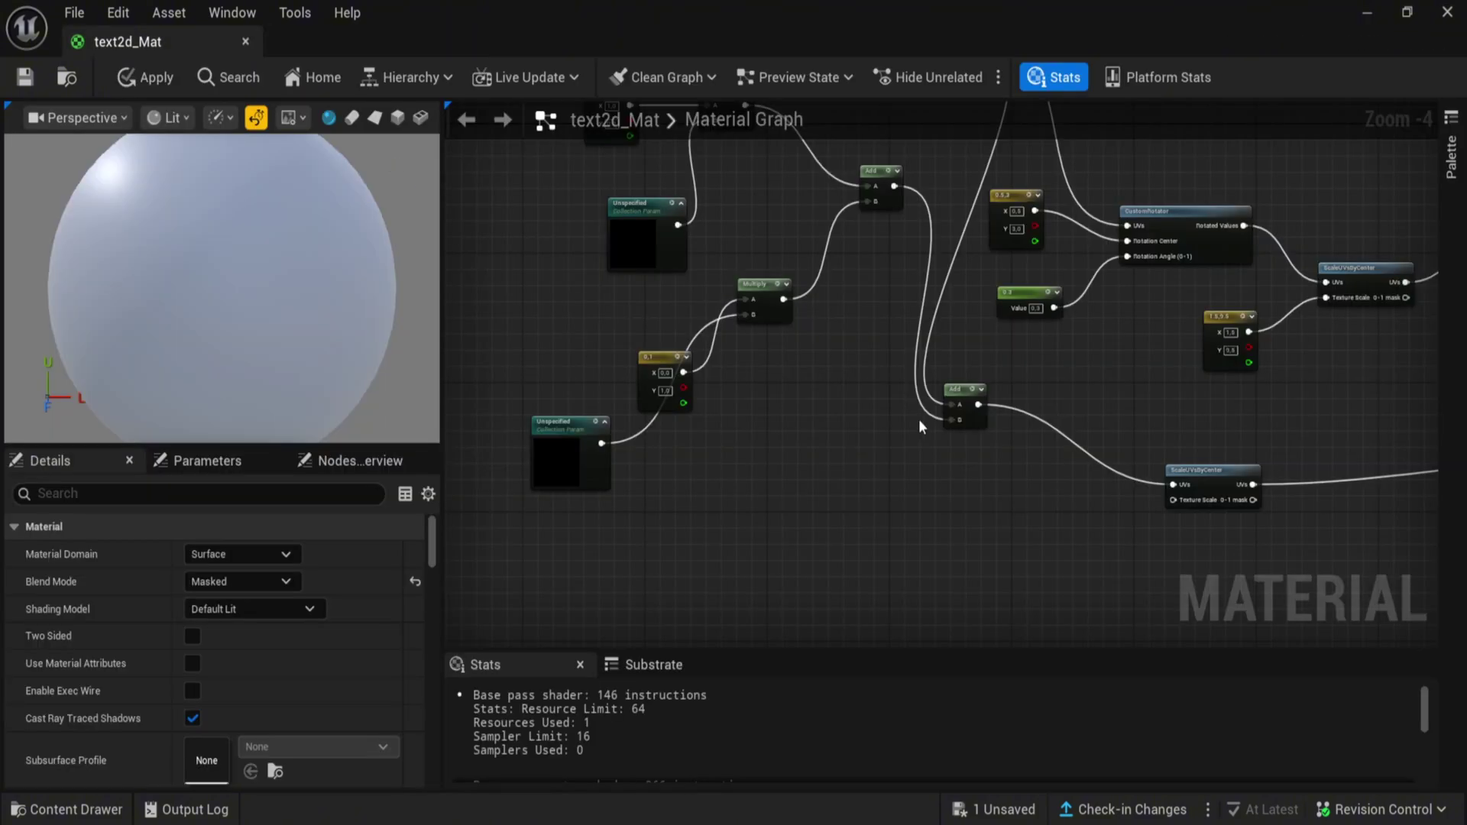
Step: Set TextMove as the collection of both unspecified Collection Param nodes in the text2d_Mat graph
right_click_drag(902, 414, 1025, 387)
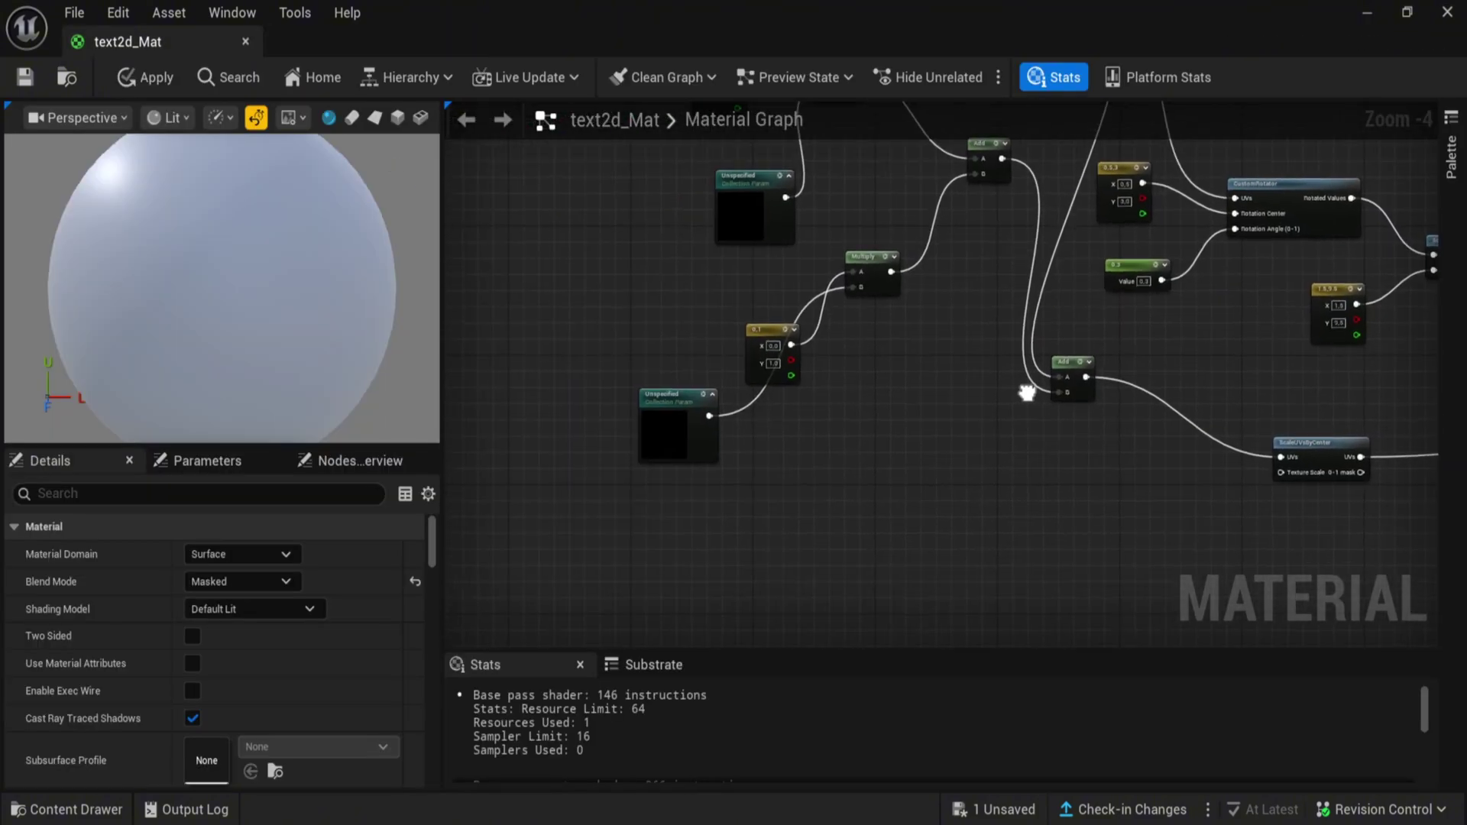
left_click(667, 432)
left_click(359, 554)
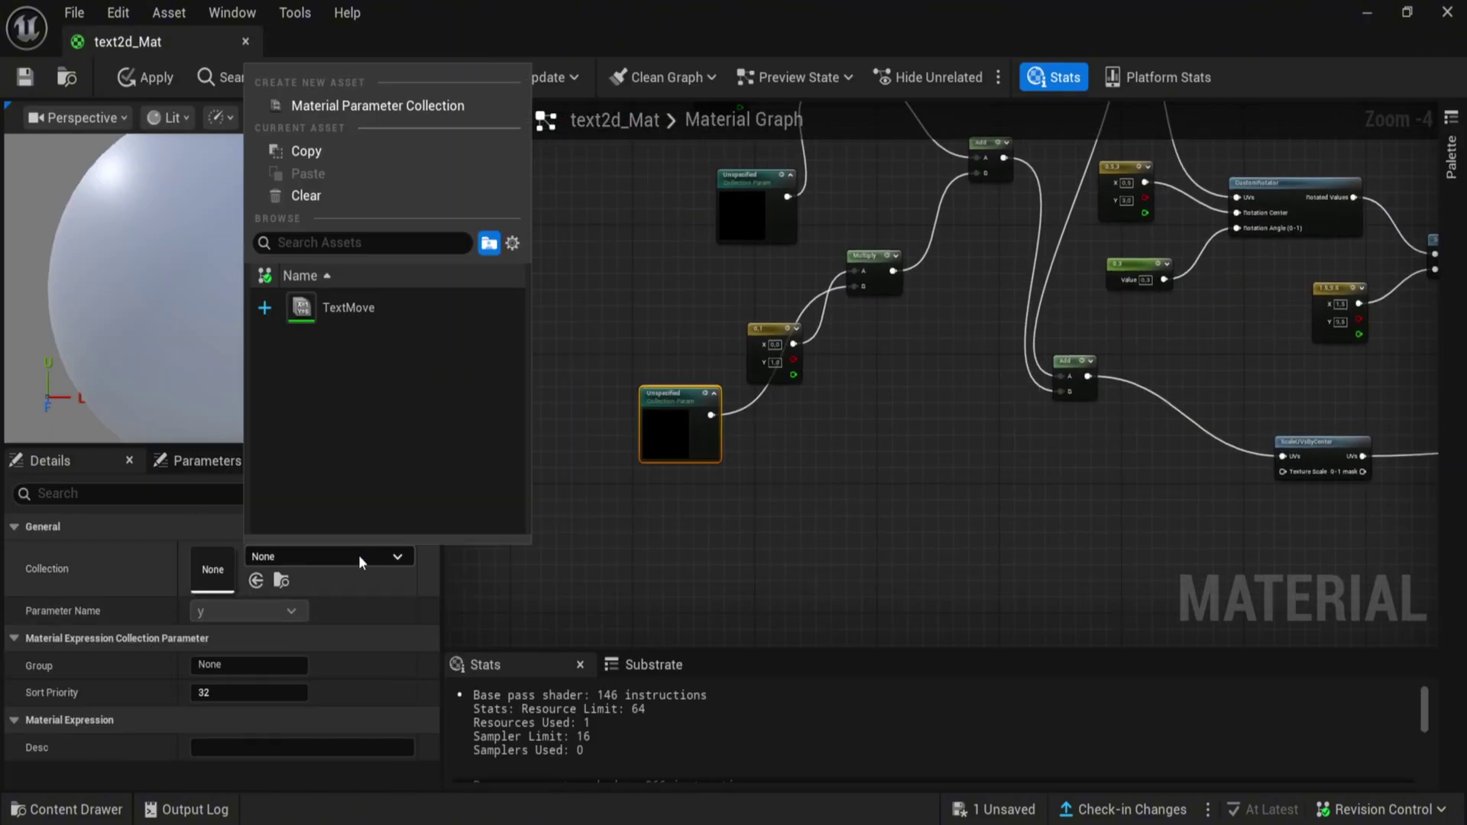
left_click(377, 312)
left_click(764, 179)
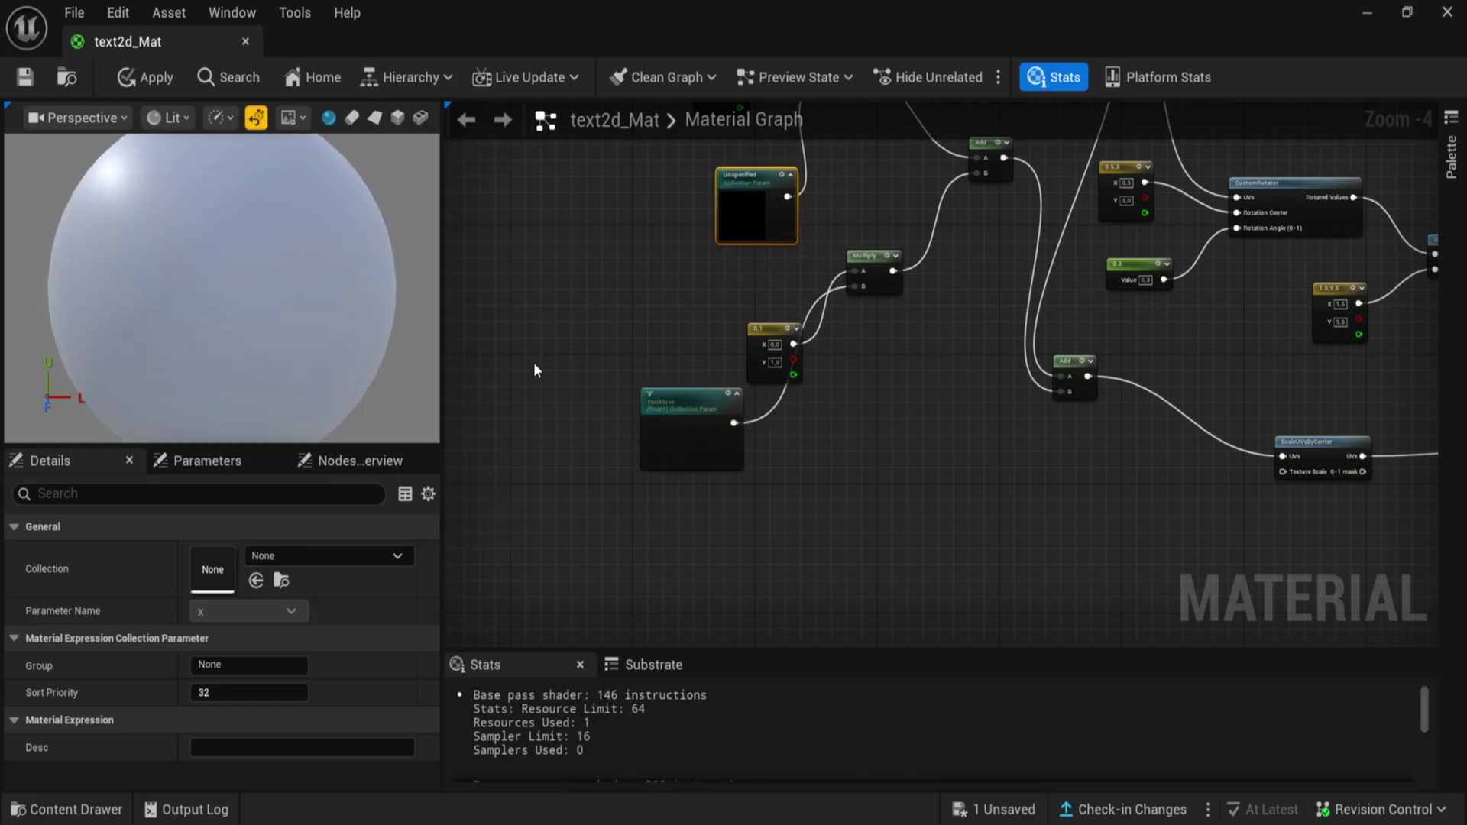
left_click(359, 564)
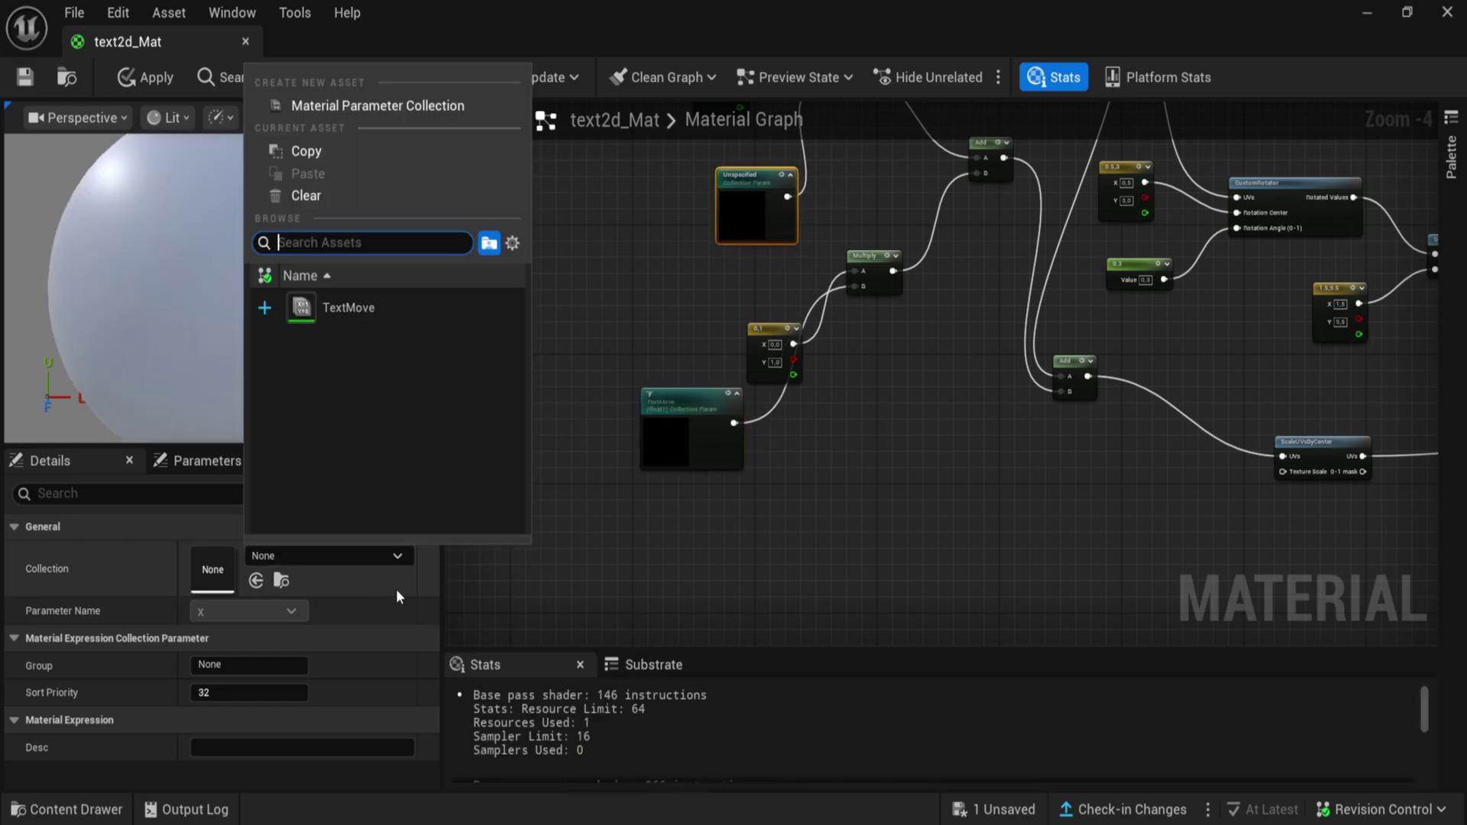
left_click(356, 319)
Step: Connect the SHOP Texture Sample's A output to the material's Opacity and the Lerp's output to Base Color
right_click_drag(902, 505, 557, 543)
right_click_drag(1036, 559, 641, 583)
right_click_drag(1062, 471, 766, 488)
right_click_drag(1201, 500, 975, 482)
left_click_drag(592, 550, 991, 298)
left_click_drag(784, 376, 996, 183)
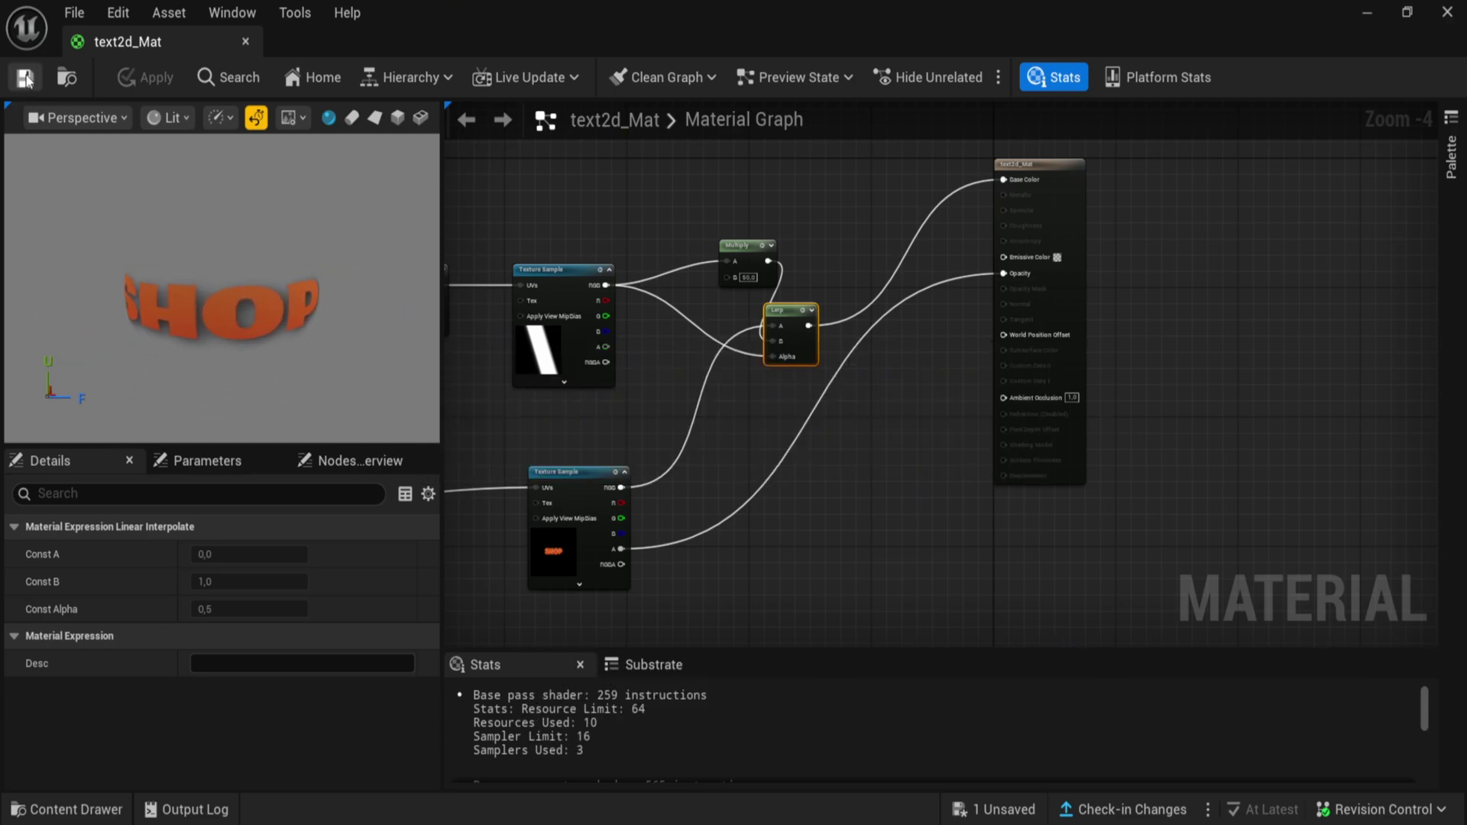
Step: Close the text2d_Mat material and view the animated SHOP text in the level from closer up and farther away
left_click(245, 42)
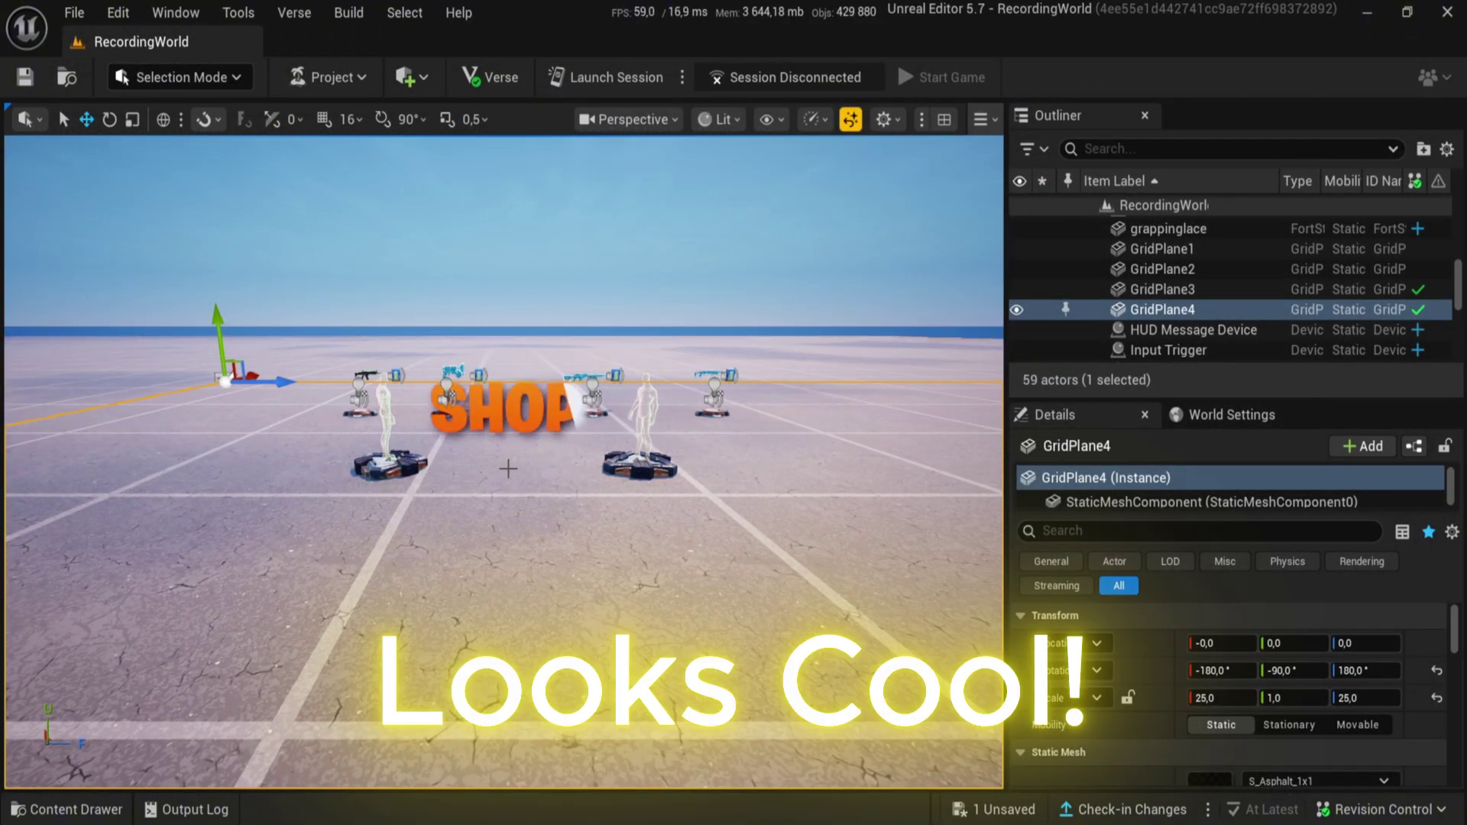
mouse_move(508, 469)
right_mouse_down()
mouse_move(493, 440)
mouse_move(491, 489)
mouse_move(494, 458)
mouse_move(508, 468)
right_mouse_up()
key("w")
key("s")
key("w")
Step: Reopen the text2d_Mat material and add a MaterialFunctionCall node below the Lerp node
key("ctrl+space")
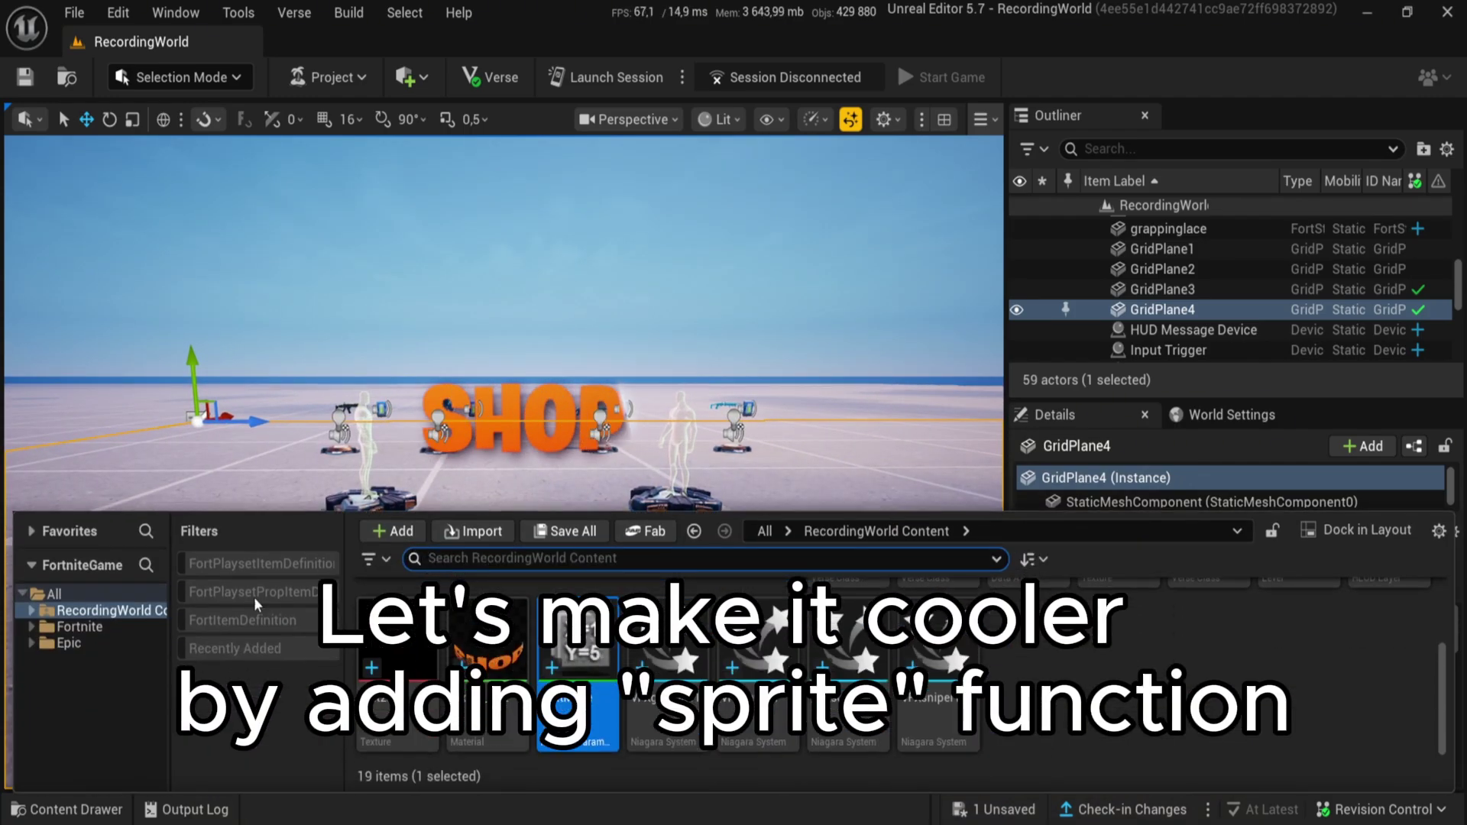
left_click(603, 640)
scroll(604, 641, "up", 2)
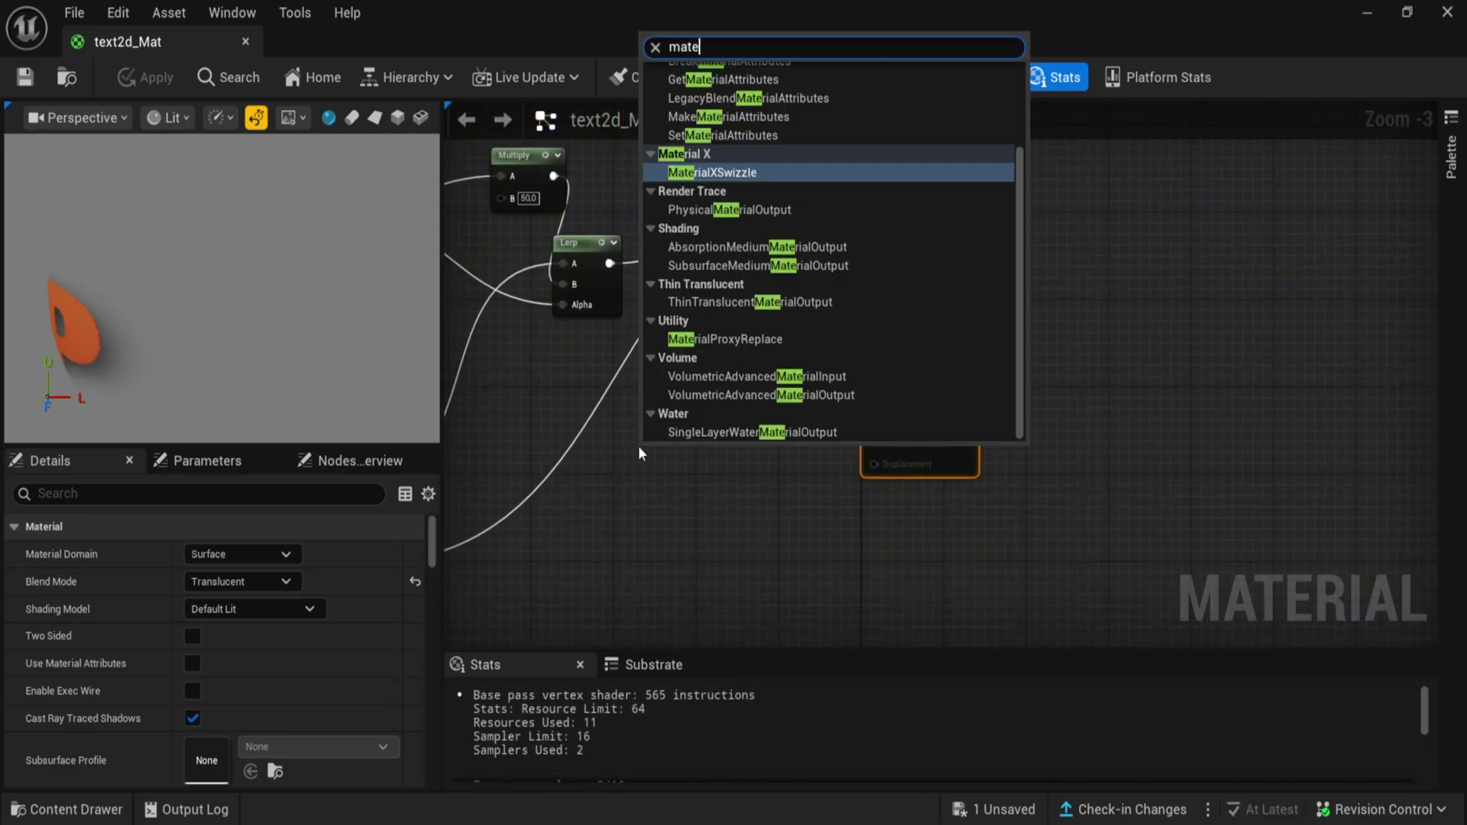
type("rialf")
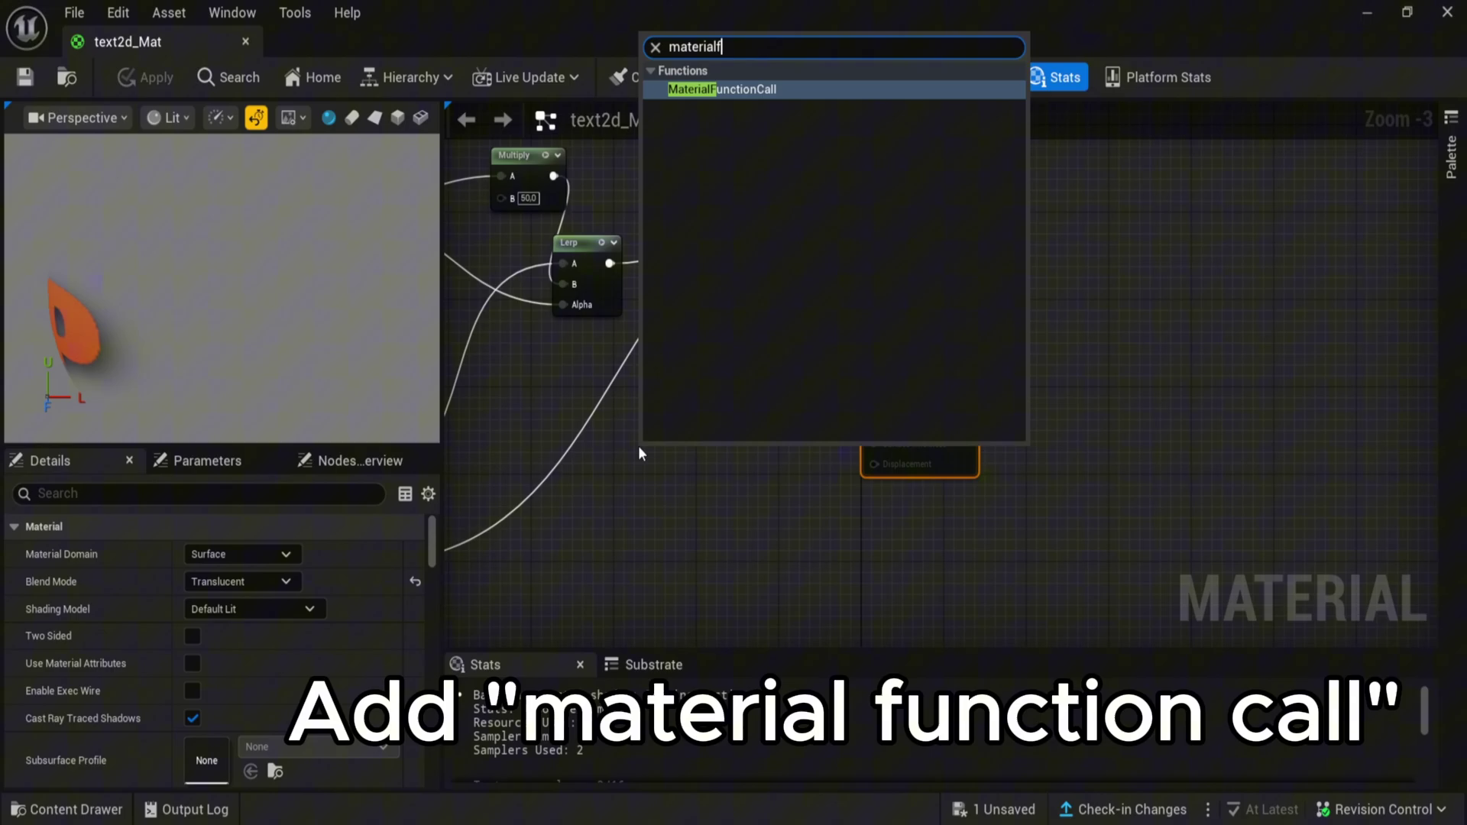
left_click(734, 90)
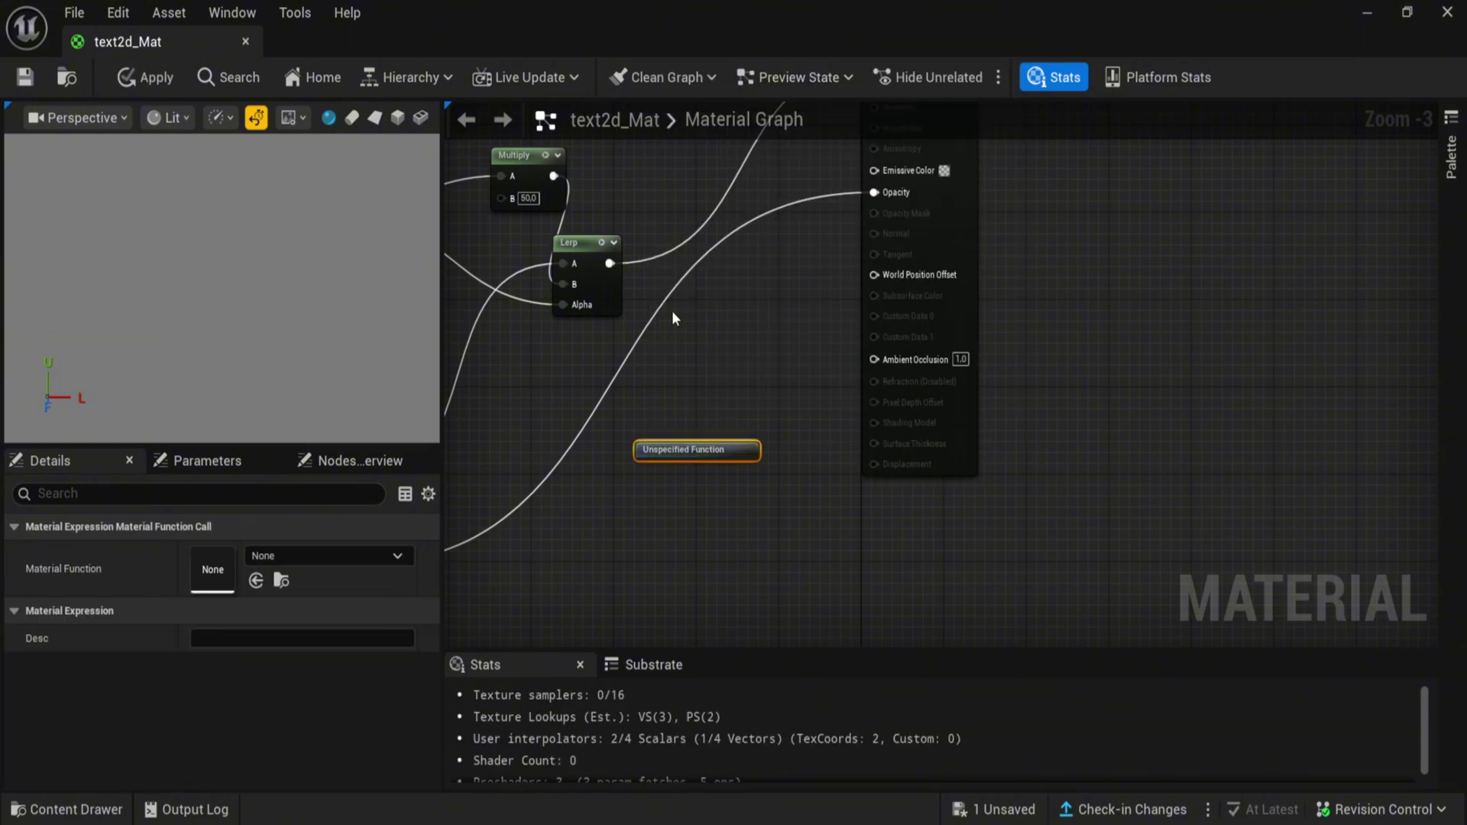
Step: Set the new function call node's material function to Sprite
left_click(275, 561)
type("sp")
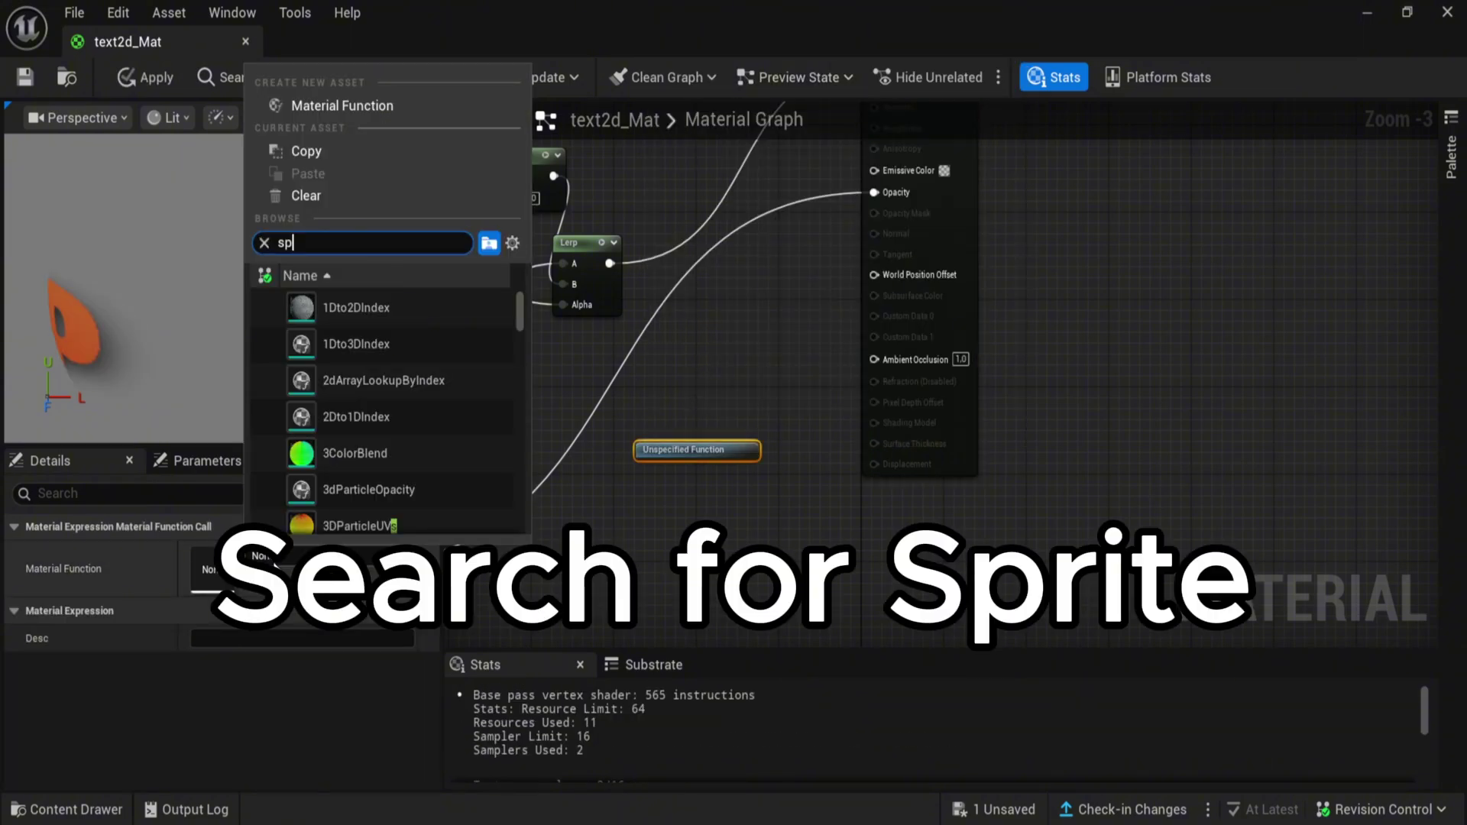
type("rite")
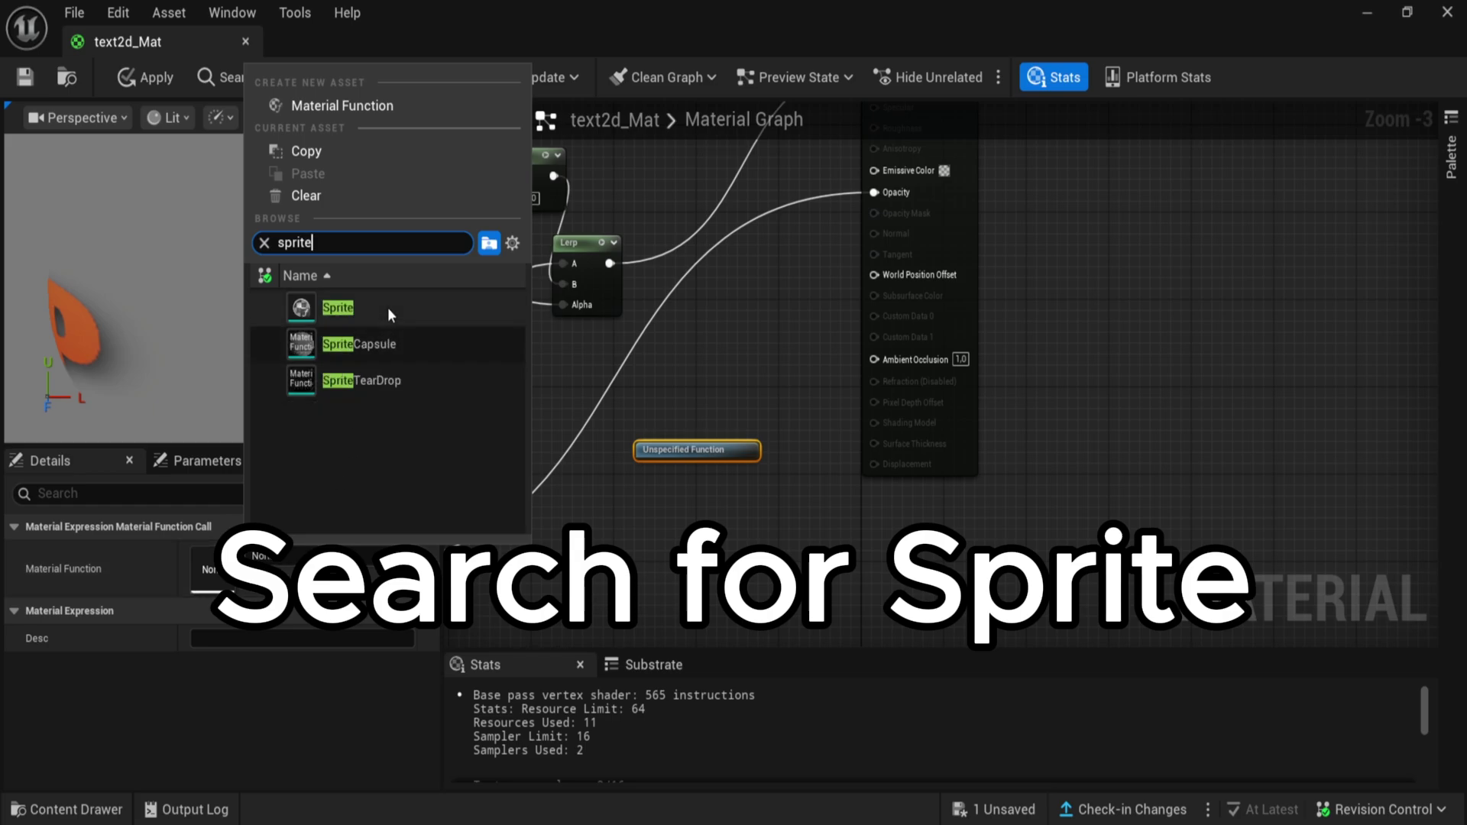
left_click(388, 307)
Step: Add a Constant2Vector node beside the Sprite function and connect its output to the Sprite's XY scale input
right_click_drag(517, 561, 649, 537)
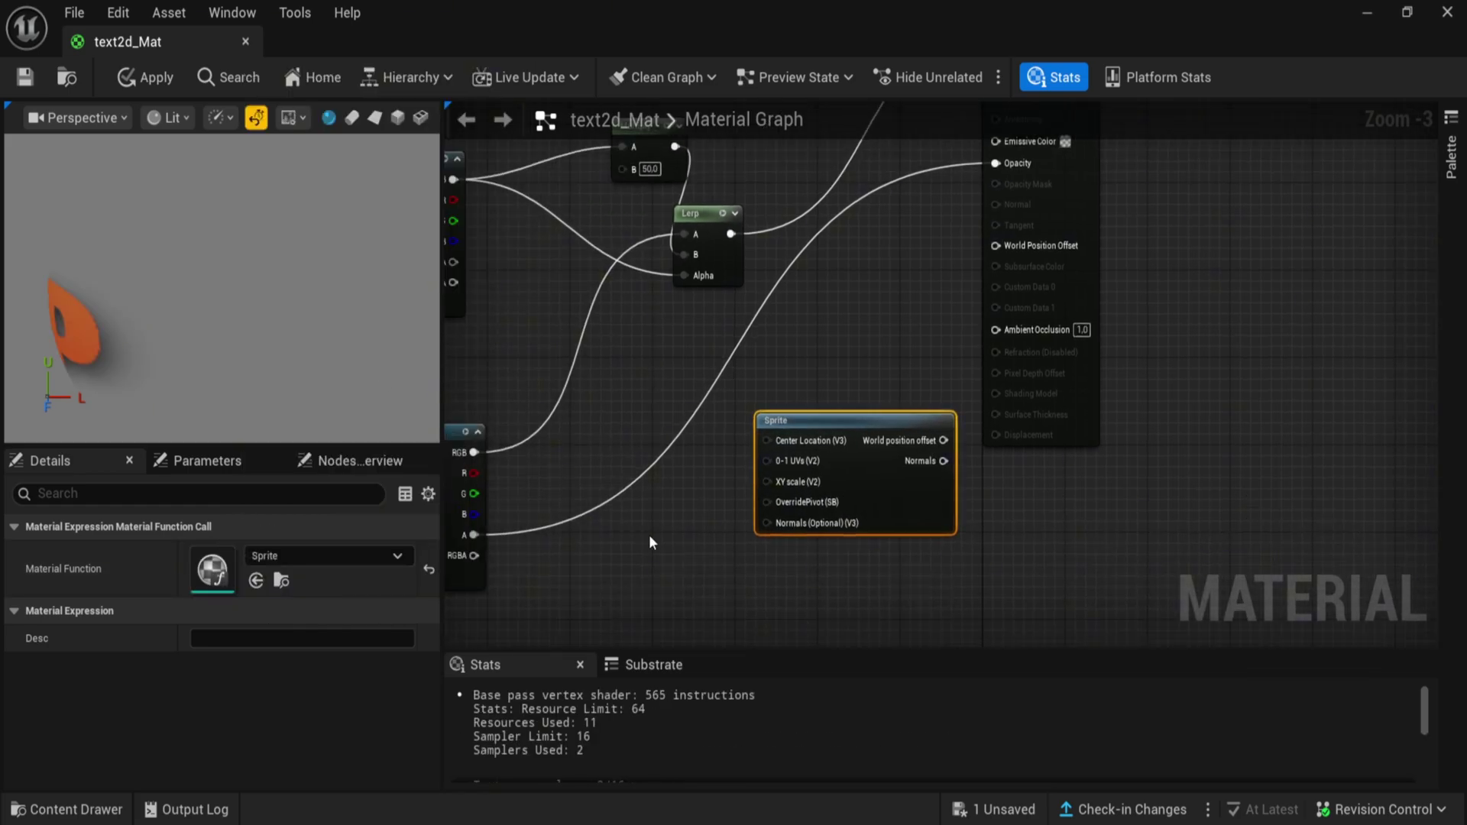
right_click(650, 537)
type("vect")
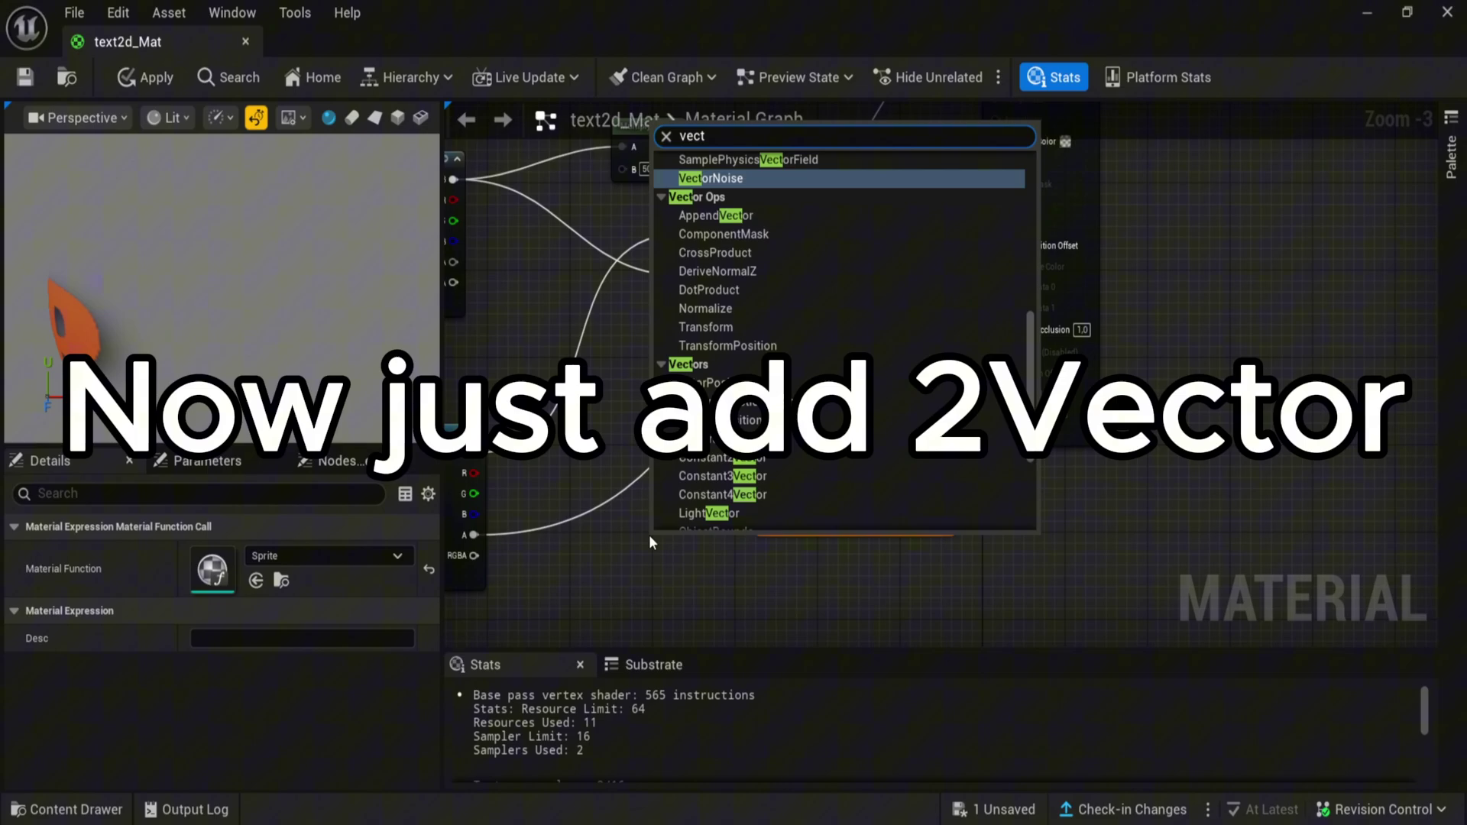
type("or2")
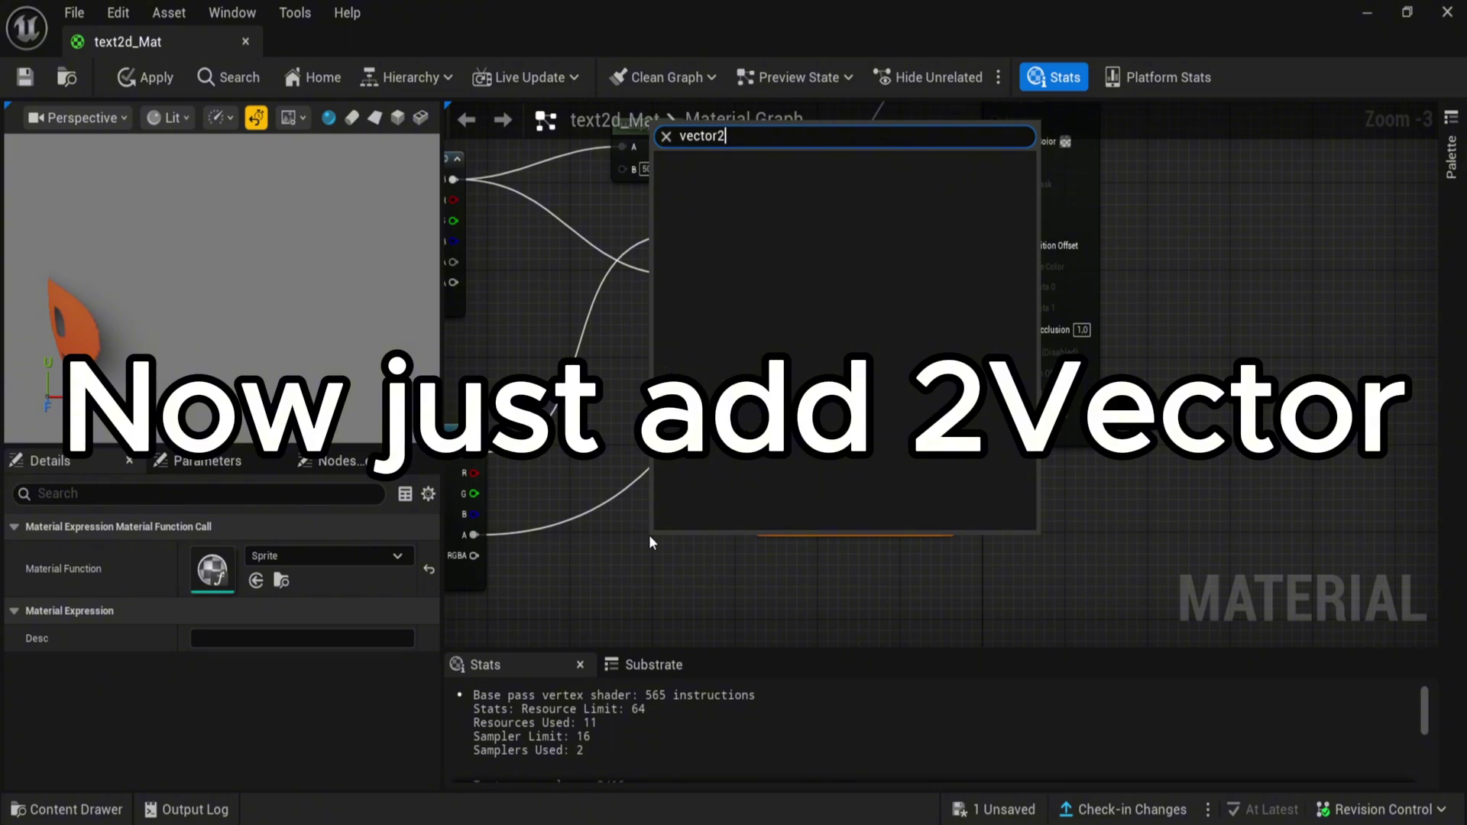
key("BackSpace")
key("BackSpace")
key("BackSpace")
key("BackSpace")
key("BackSpace")
key("BackSpace")
key("BackSpace")
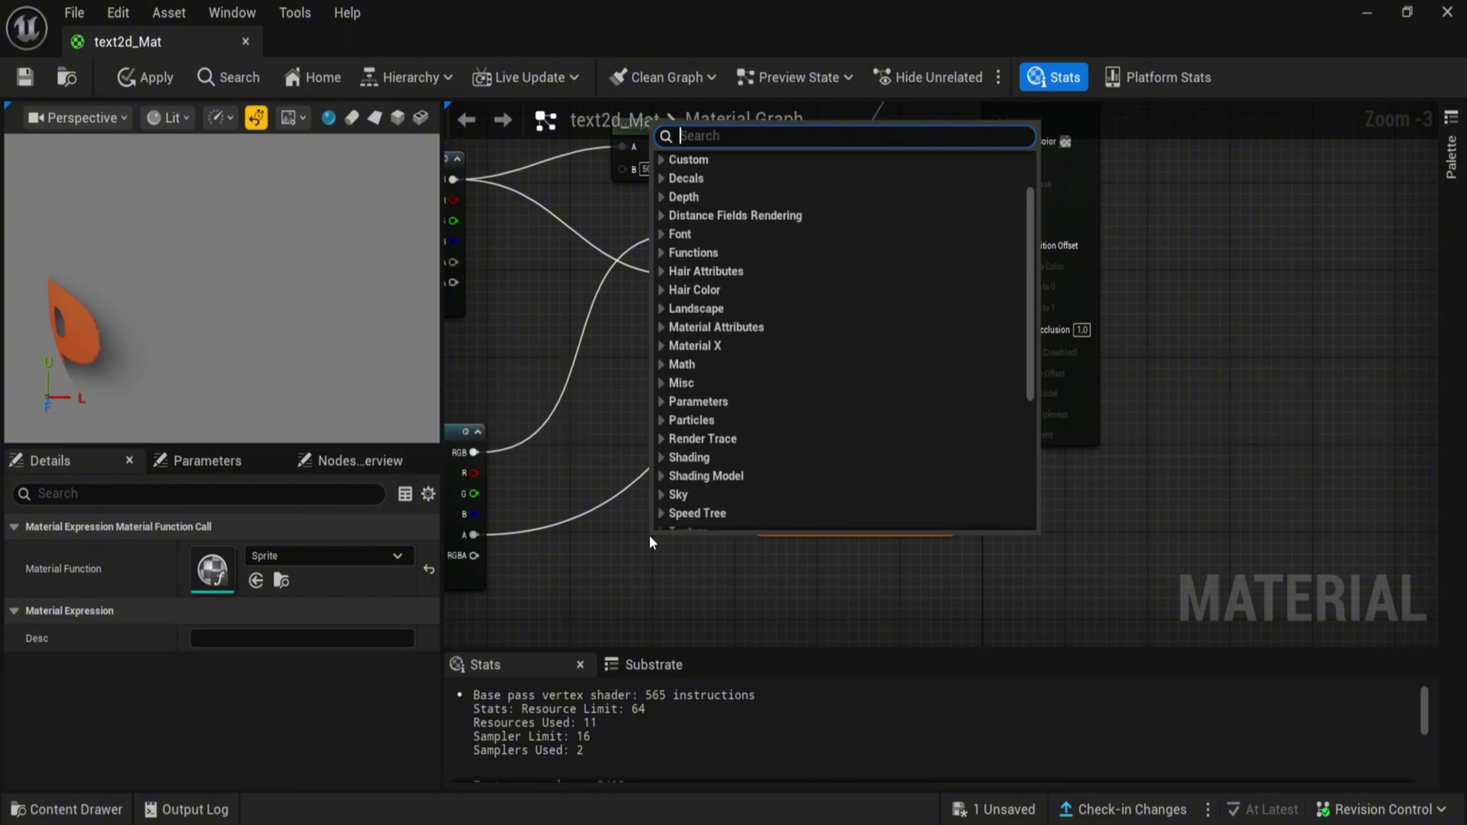
type("2v")
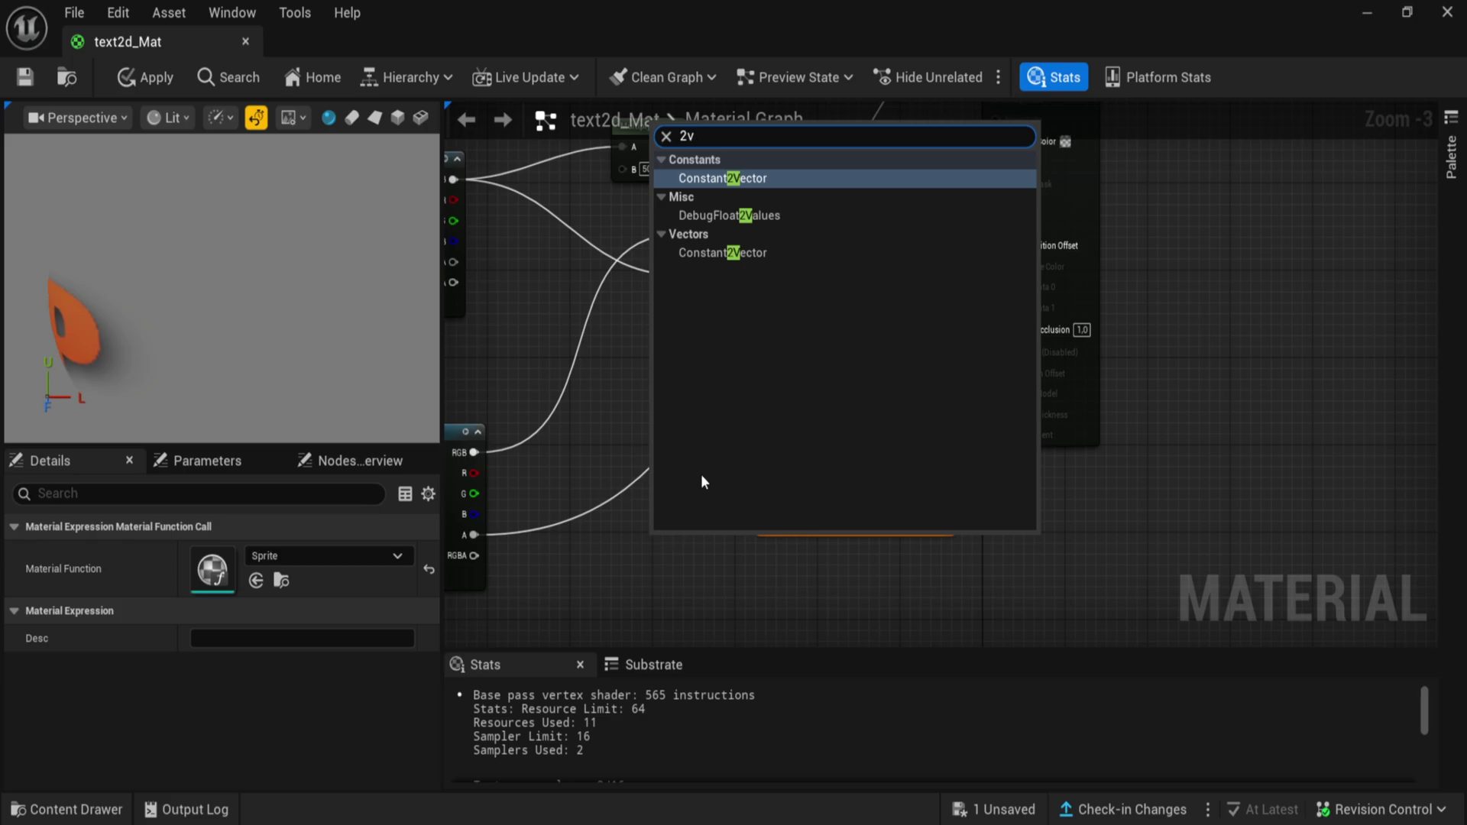
key("Return")
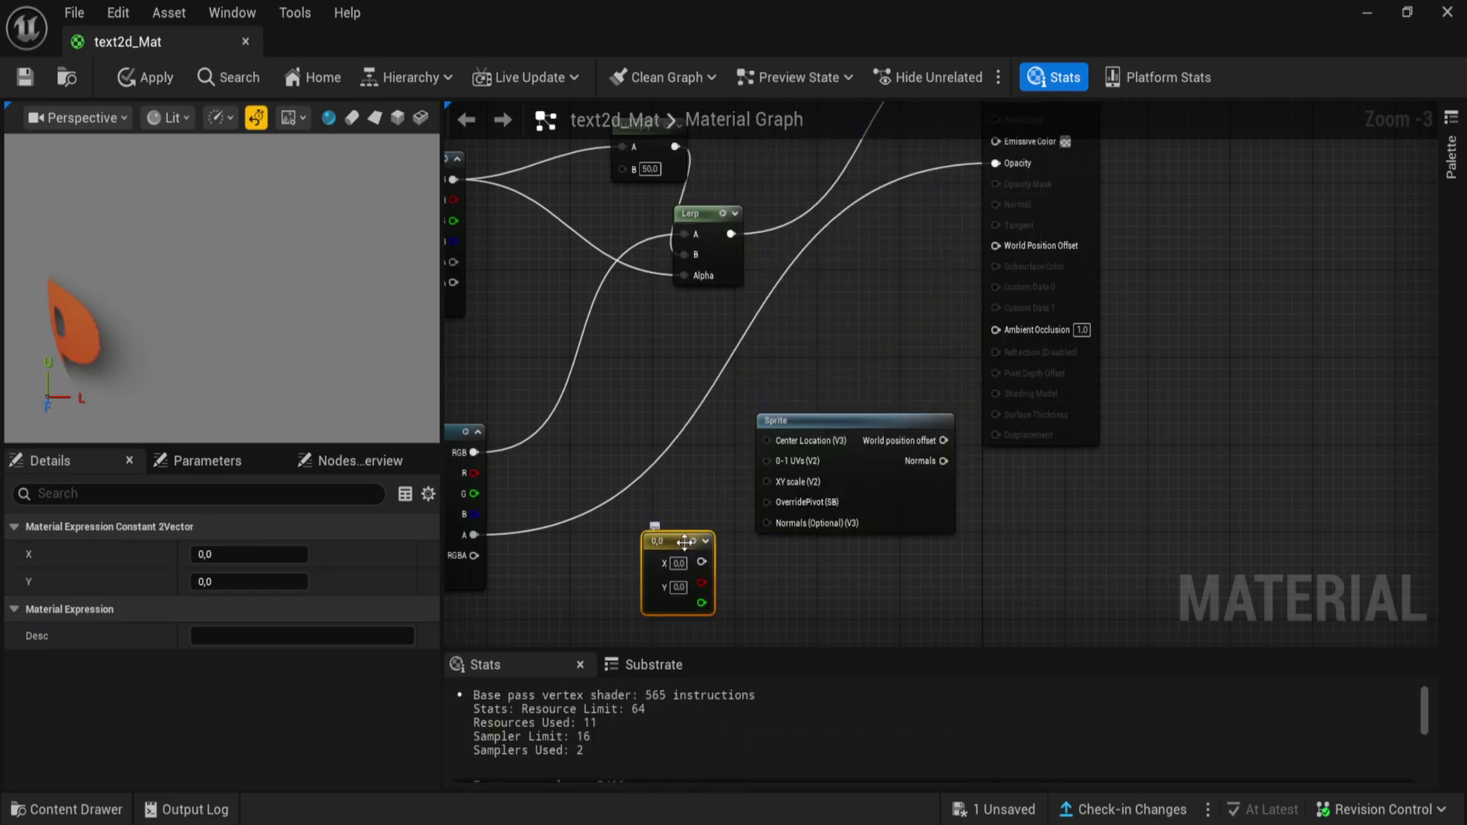
left_click_drag(685, 541, 768, 482)
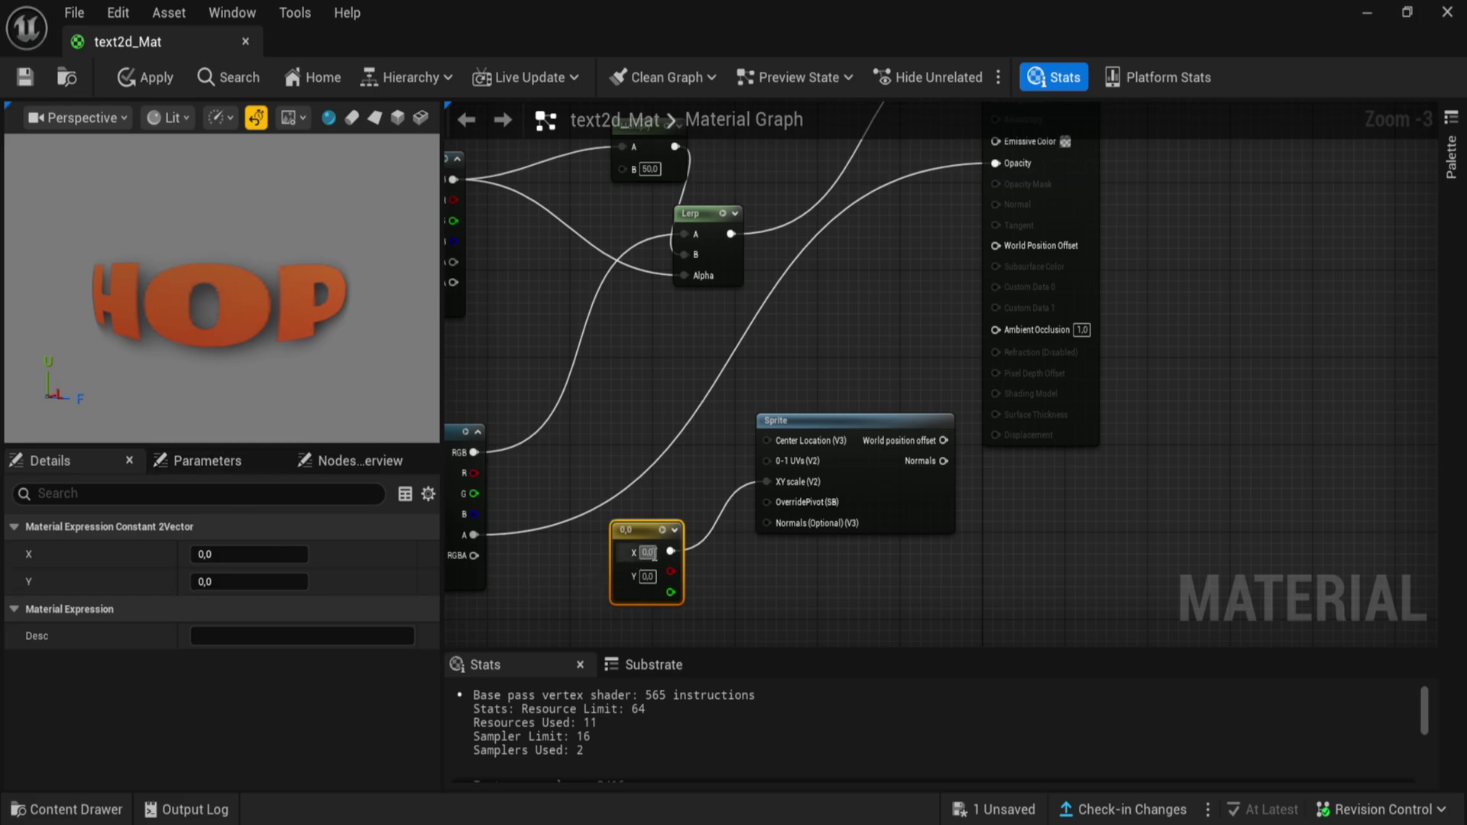
Step: Set the Constant2Vector node's X to 20 and Y to 30
key("BackSpace")
left_click(642, 577)
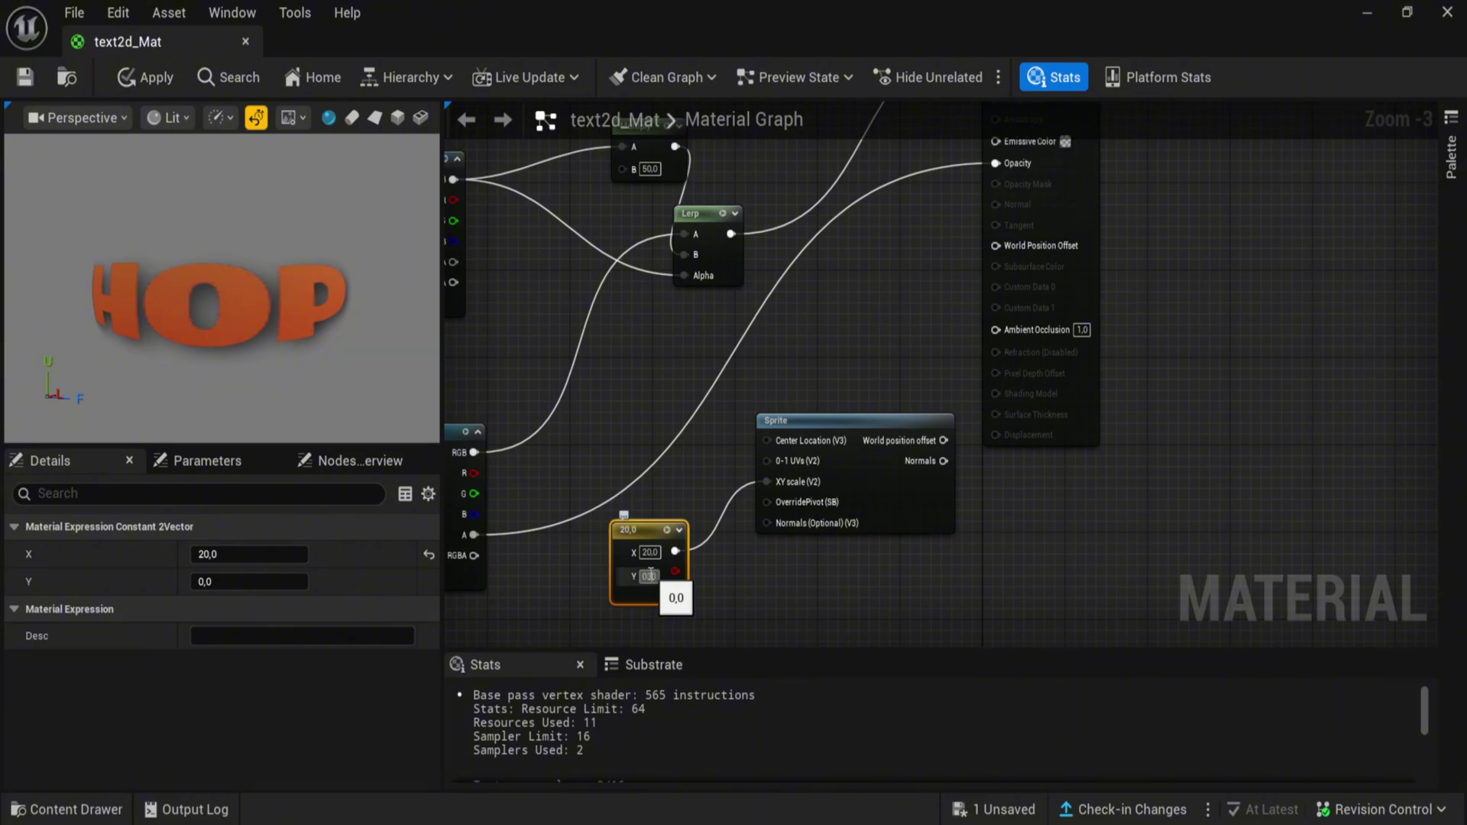
key("BackSpace")
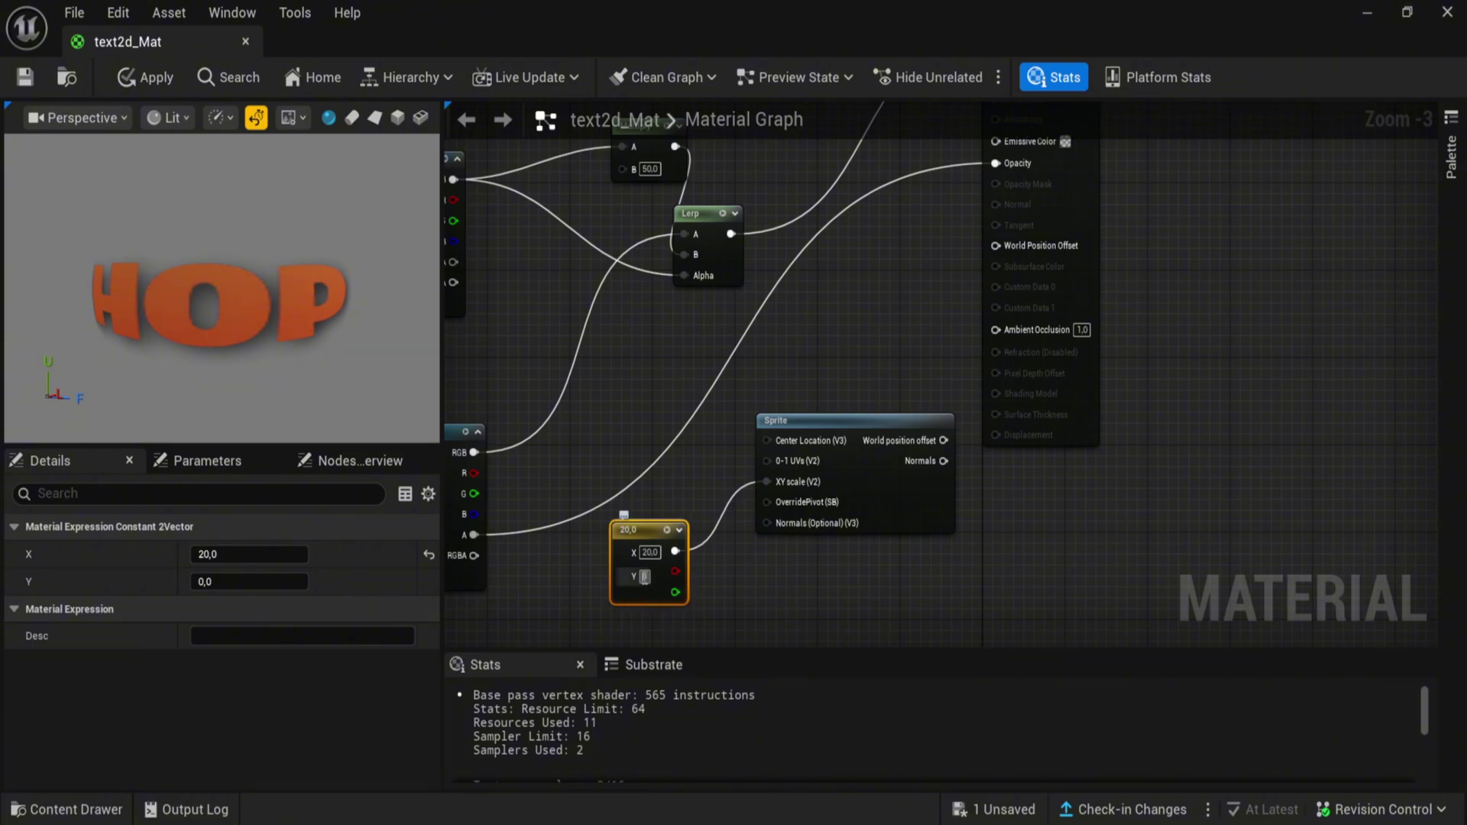
type("30")
key("Return")
left_click(597, 583)
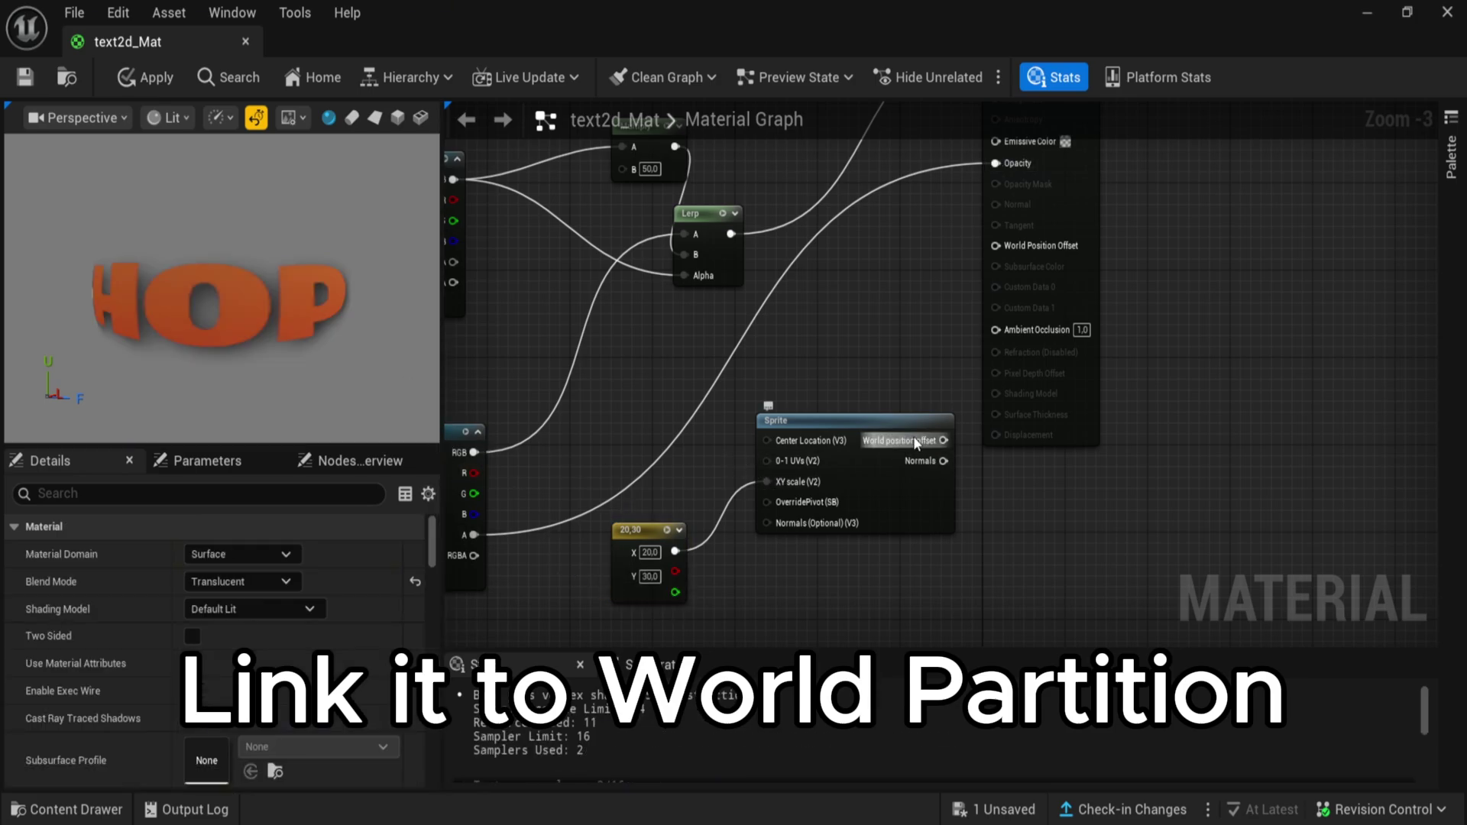
Step: Connect the Sprite function's World position offset output to the material's World Position Offset and save the material
left_click_drag(943, 441, 993, 237)
left_click(992, 236)
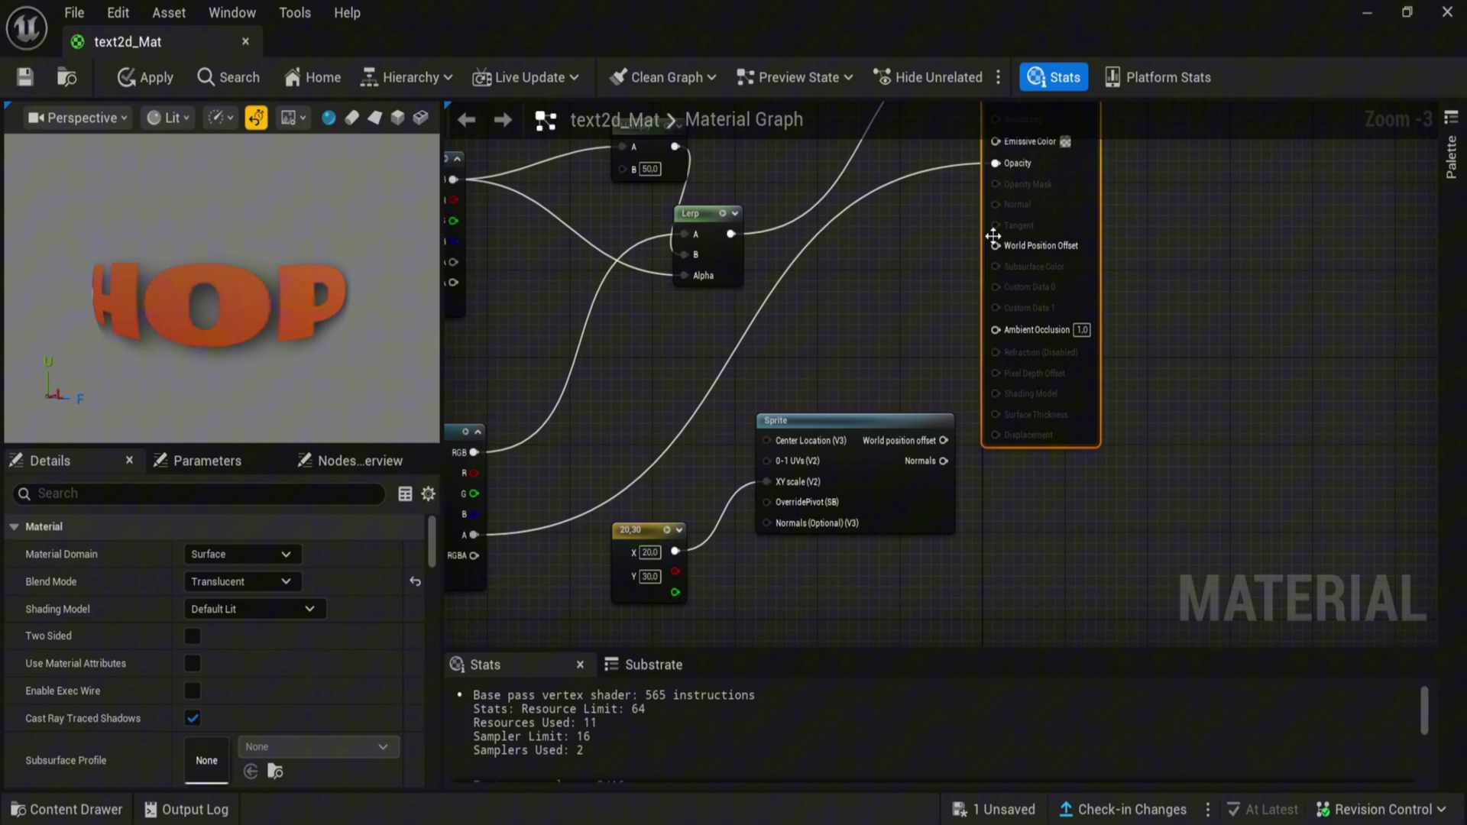
left_click_drag(944, 440, 1009, 249)
left_click(25, 78)
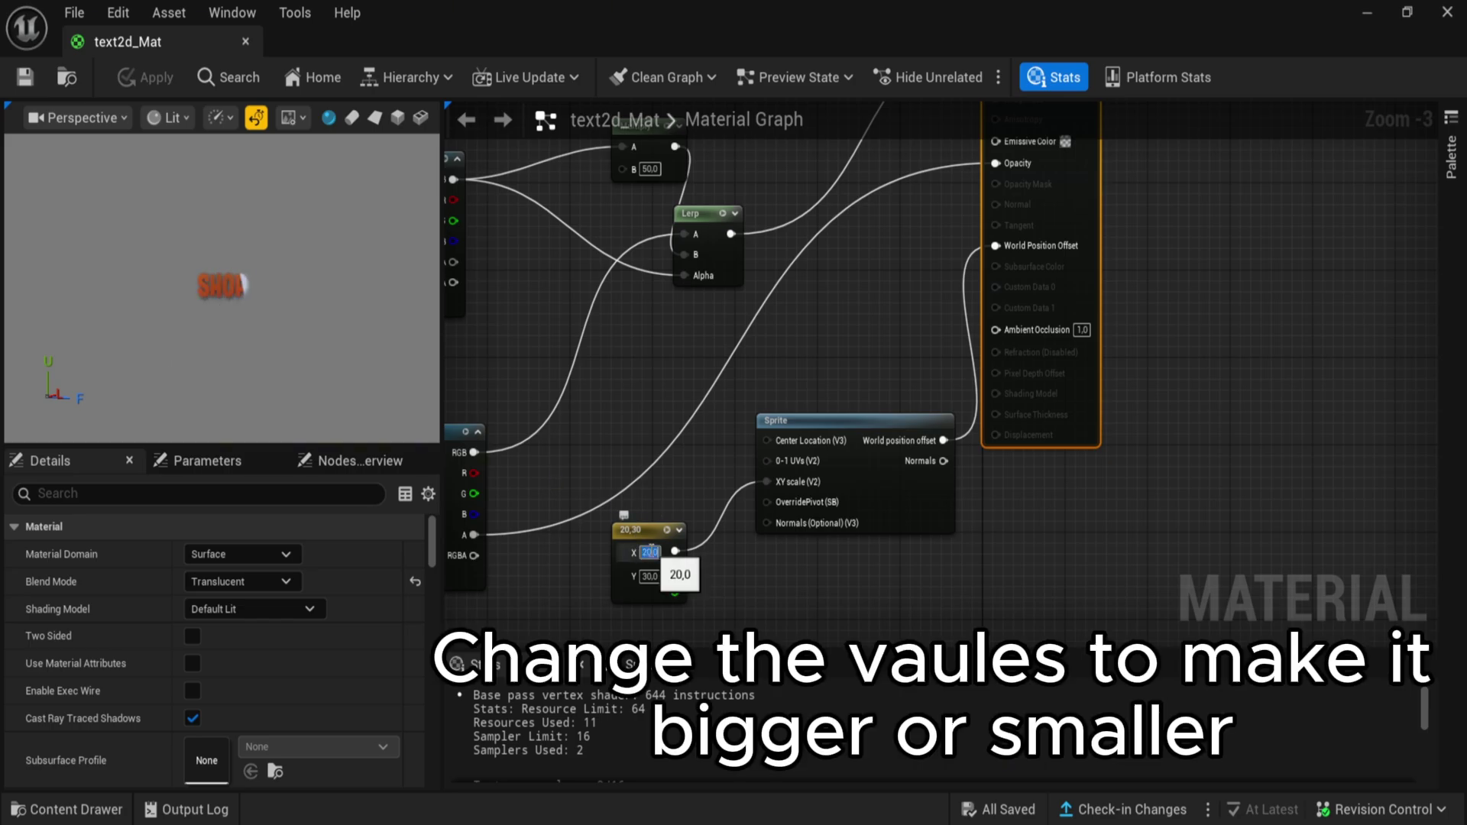
Step: Enlarge the sprite by setting the Constant2Vector node's X to 300 and Y to 400
key("BackSpace")
type("3")
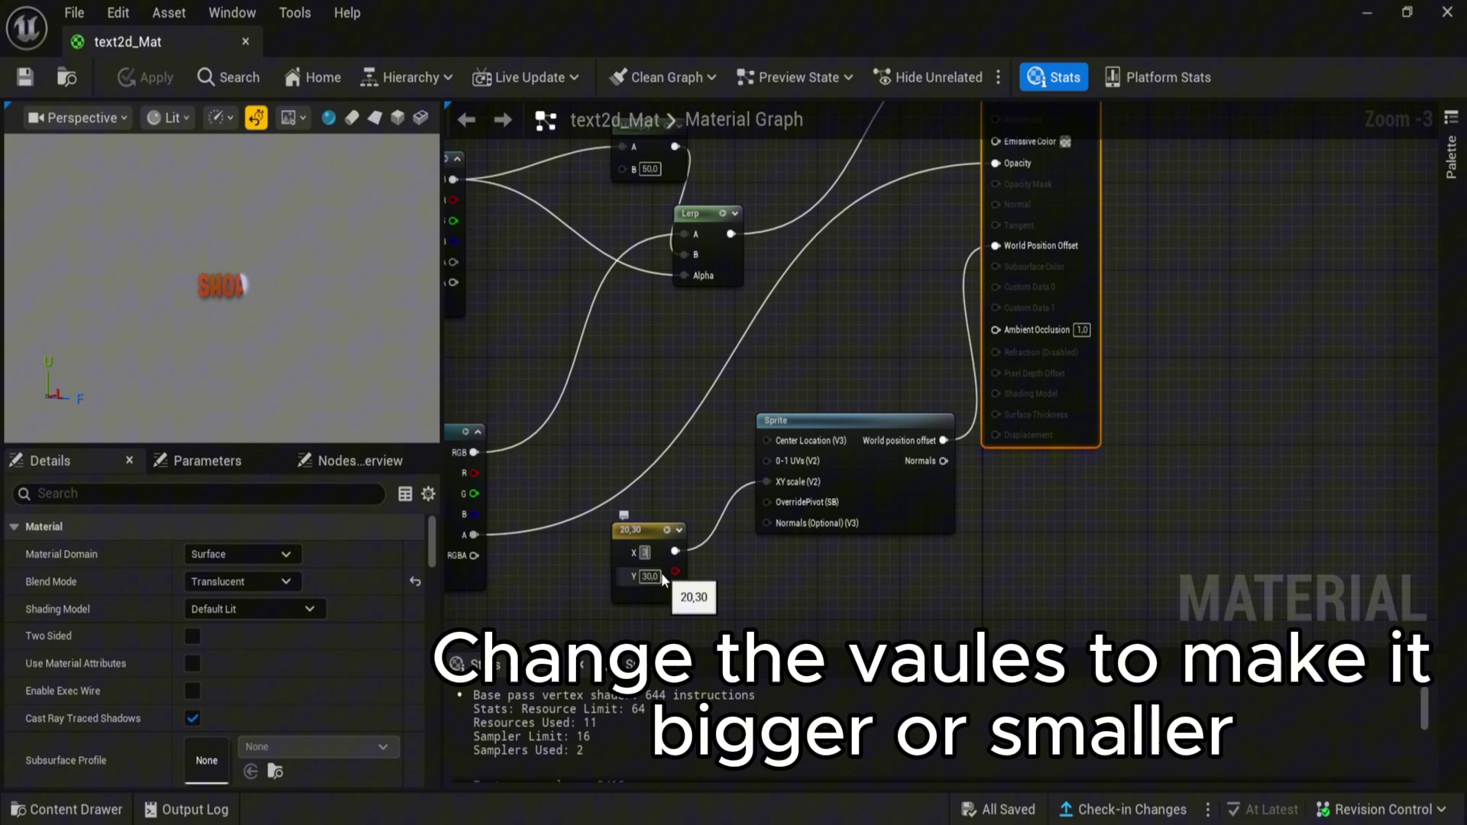
type("00")
left_click(650, 577)
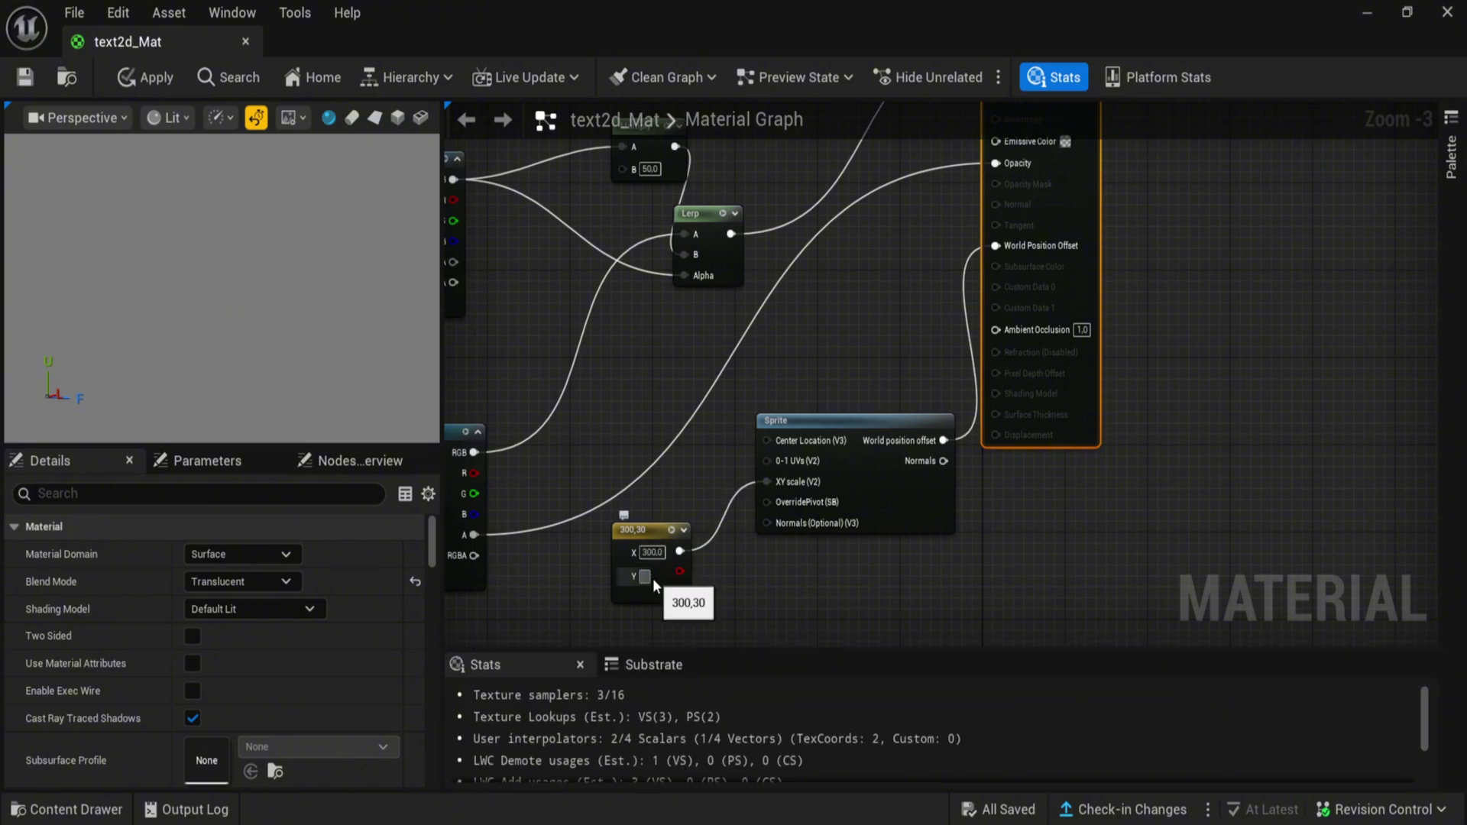
type("400")
left_click(737, 581)
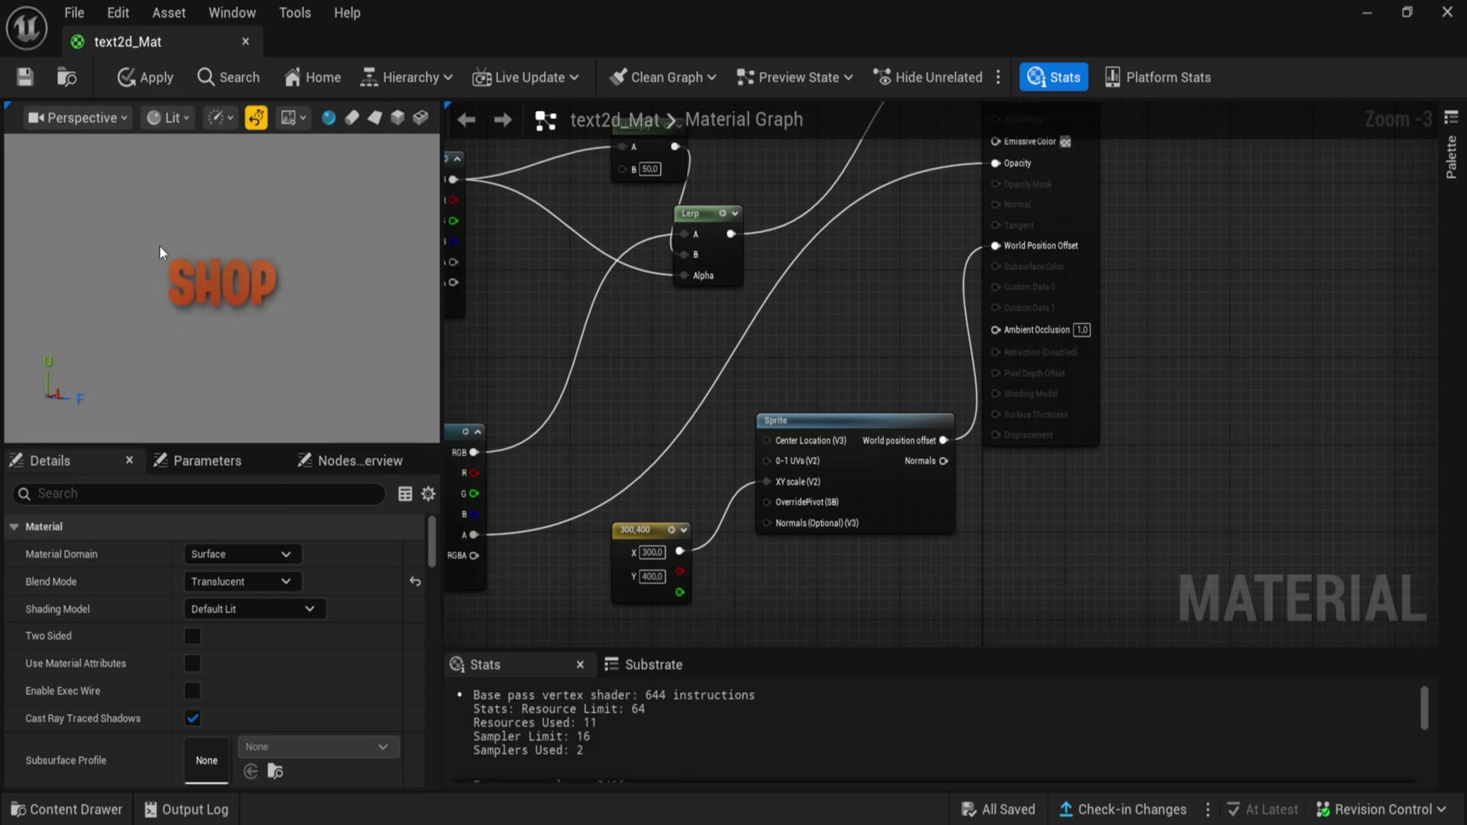
Step: Close the text2d_Mat material and view the resized SHOP sprite in the level
left_click(245, 41)
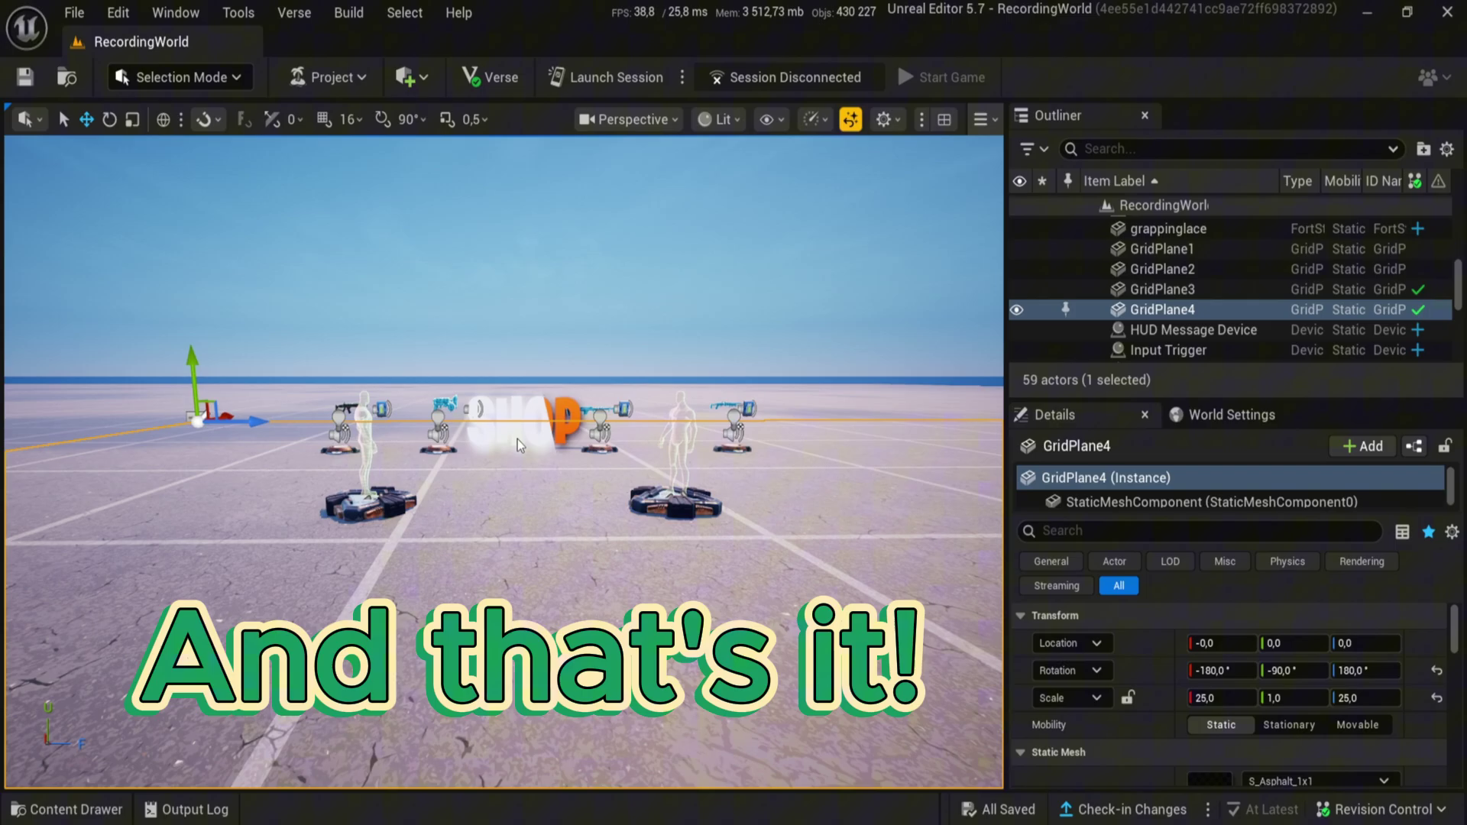
right_click_drag(538, 462, 556, 535)
key("Escape")
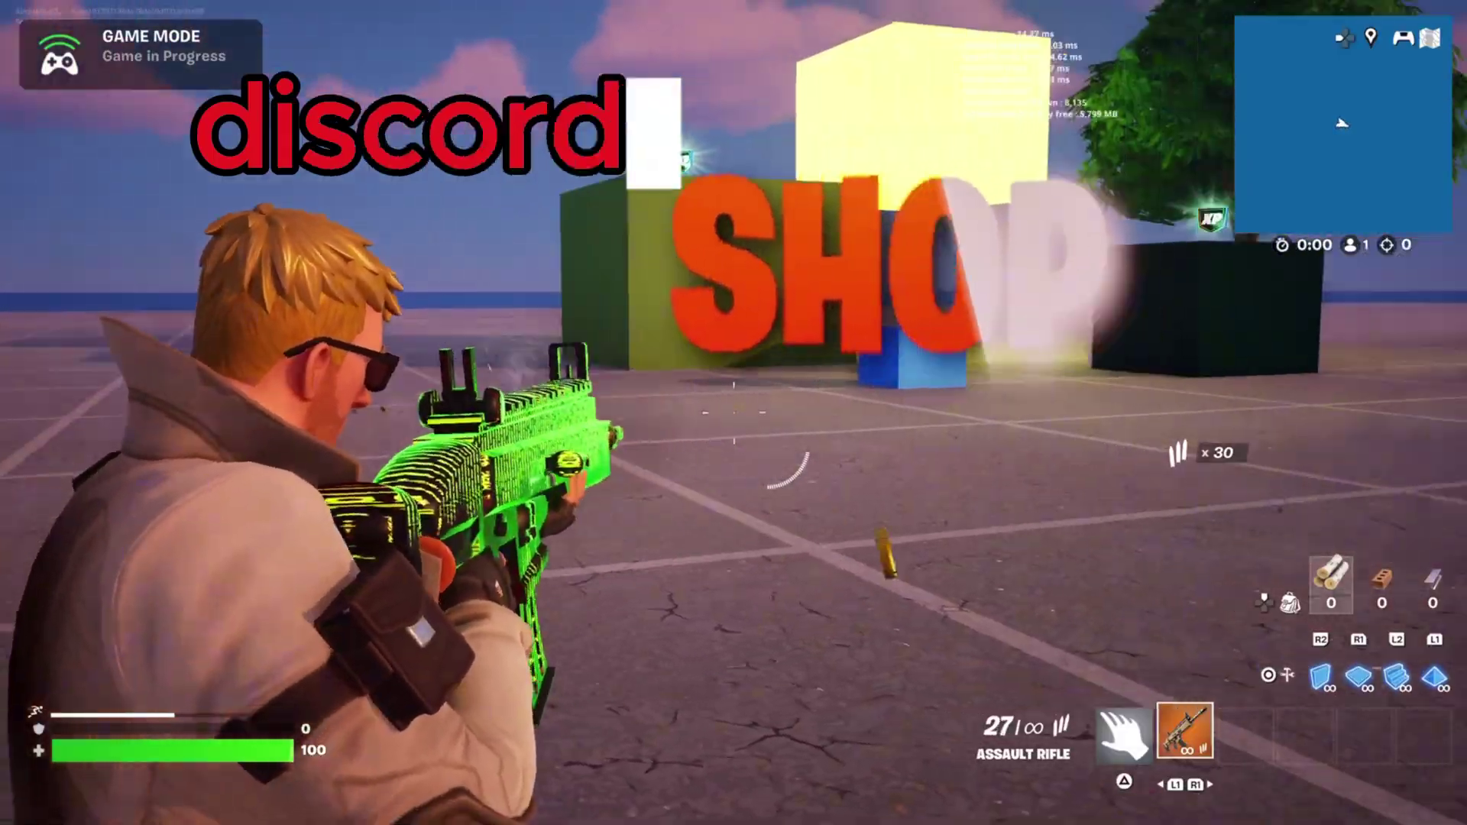